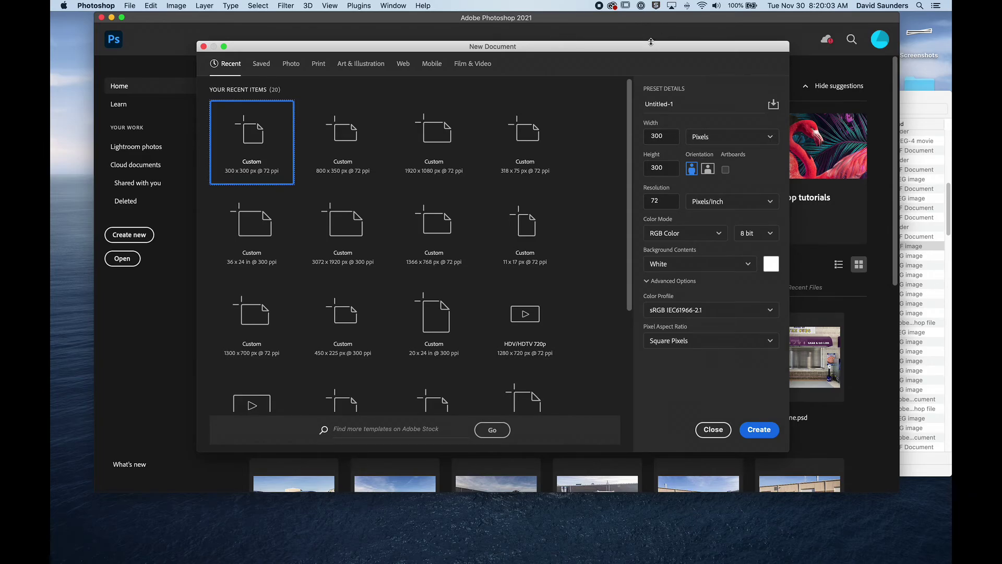
Step: Create a new white RGB document 450 x 450 pixels at 72 pixels/inch
{"action": "left_click_drag", "start_coordinate": [651, 50], "coordinate": [650, 53]}
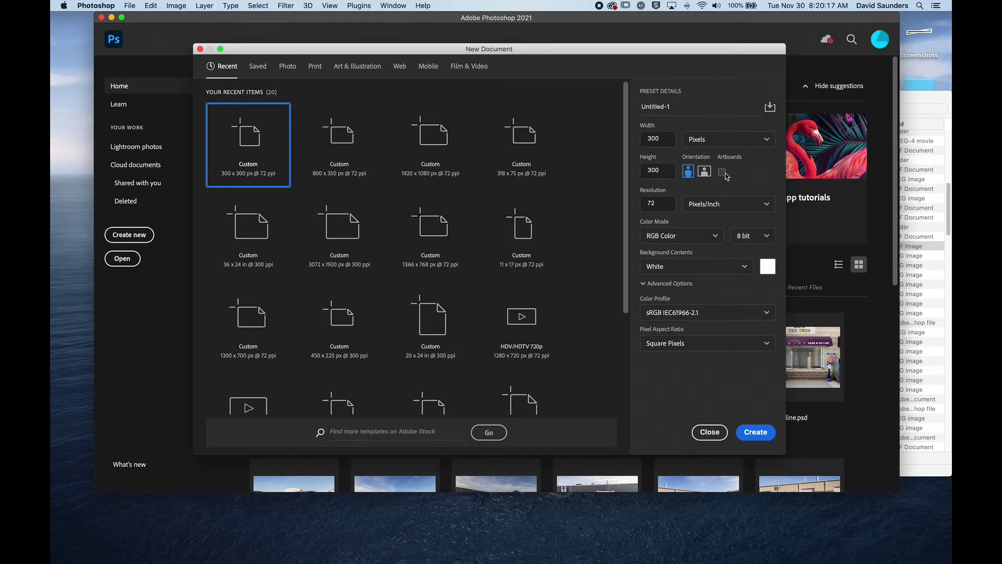
{"action": "double_click", "coordinate": [642, 136]}
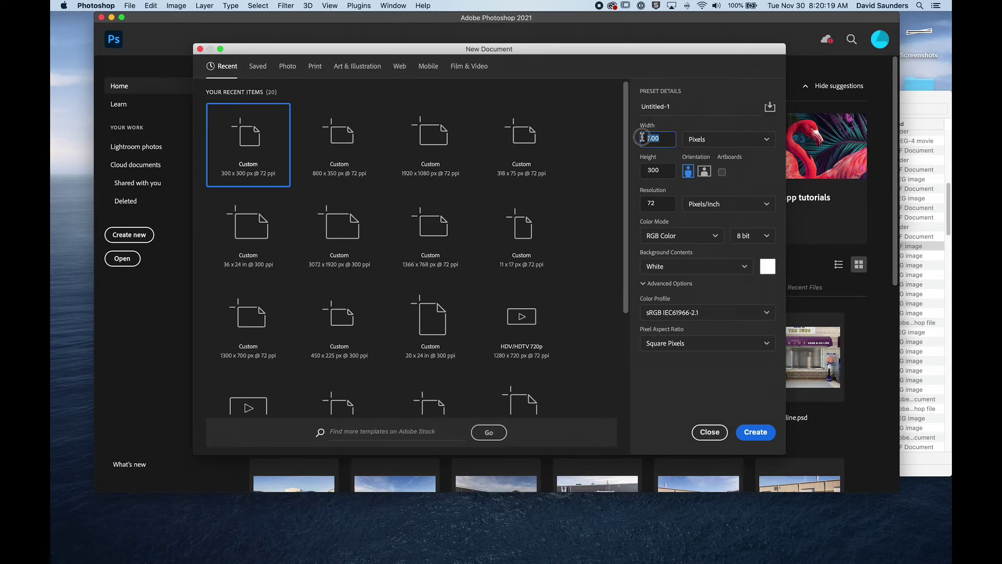
{"action": "type", "text": "450"}
{"action": "key", "text": "Tab"}
{"action": "type", "text": "45"}
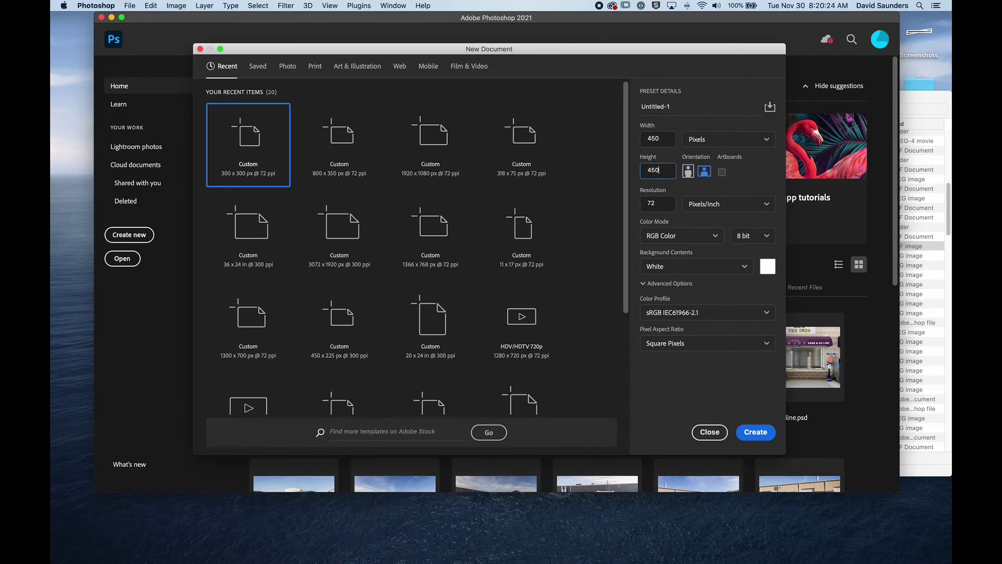
{"action": "left_click", "coordinate": [662, 202]}
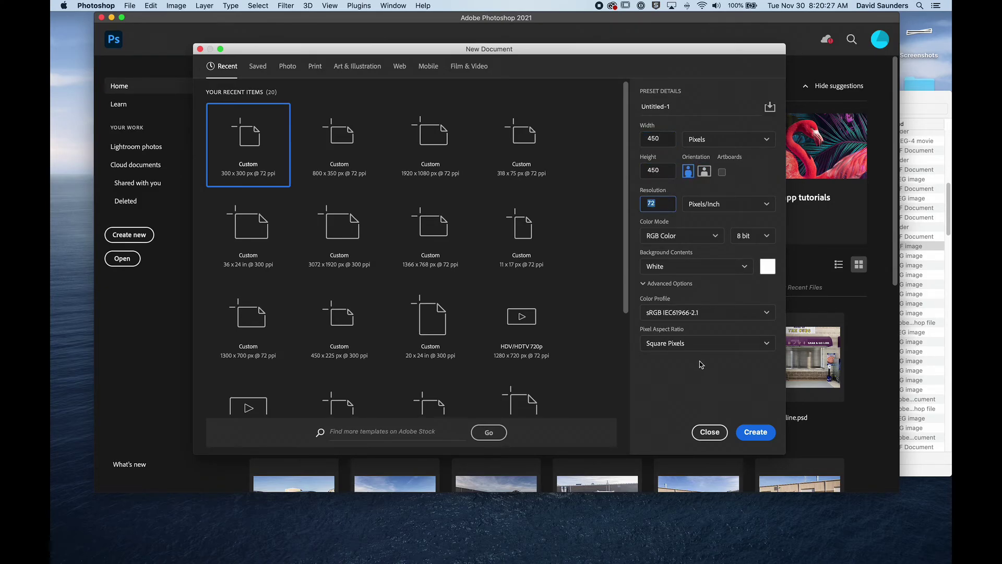
{"action": "left_click_drag", "start_coordinate": [689, 54], "coordinate": [678, 60]}
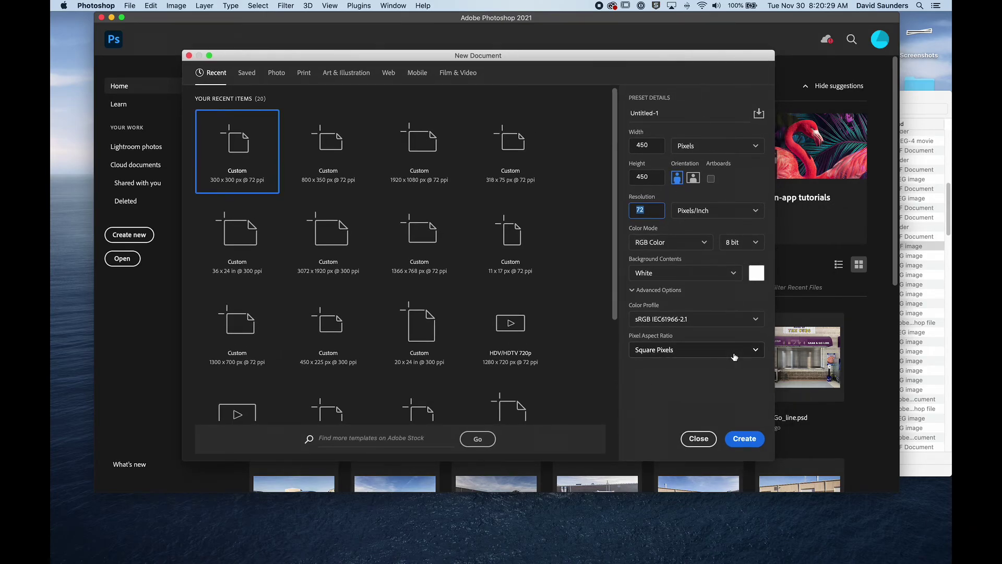
{"action": "left_click", "coordinate": [751, 440]}
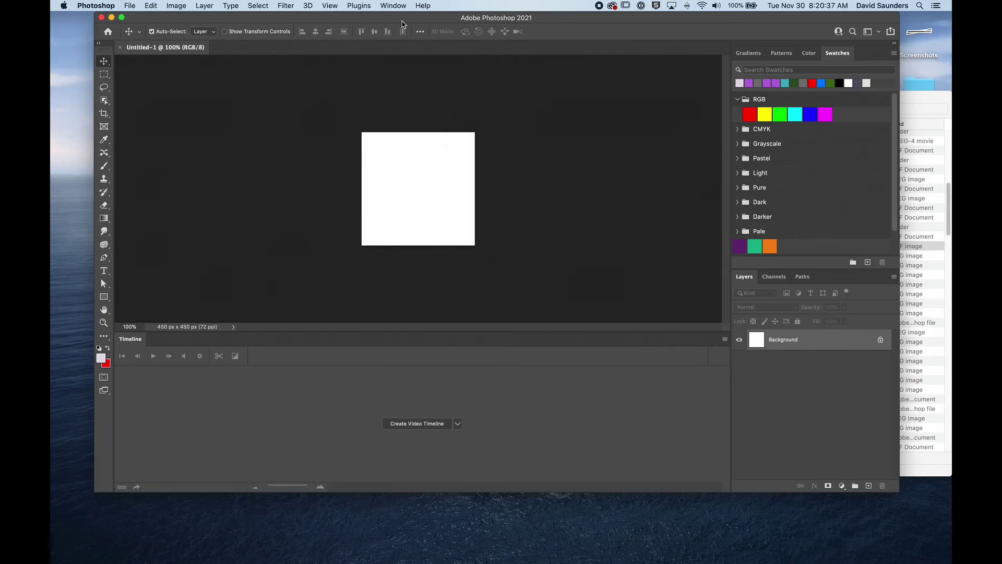
Step: Create a video timeline for the new document
{"action": "left_click", "coordinate": [401, 7]}
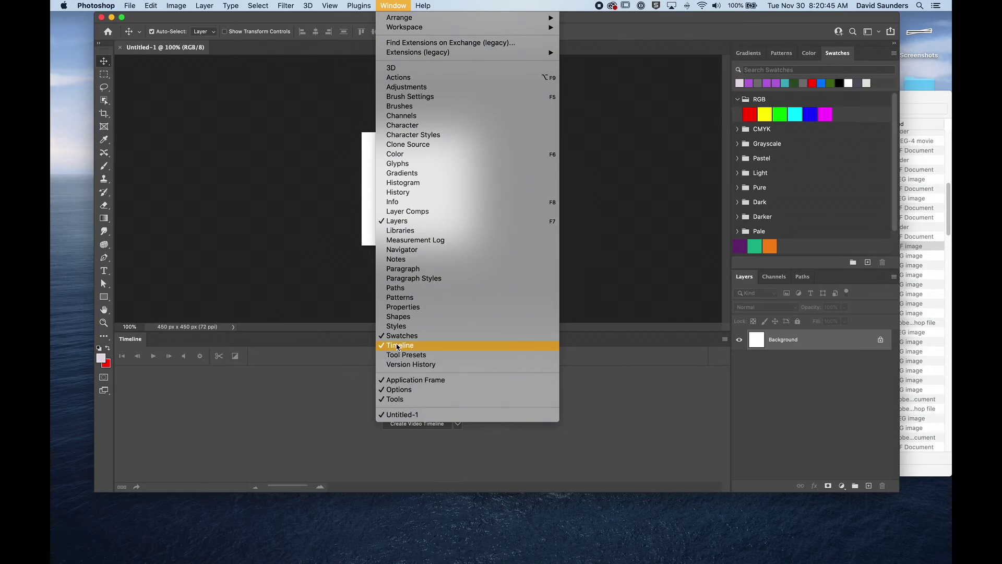
{"action": "left_click", "coordinate": [345, 386]}
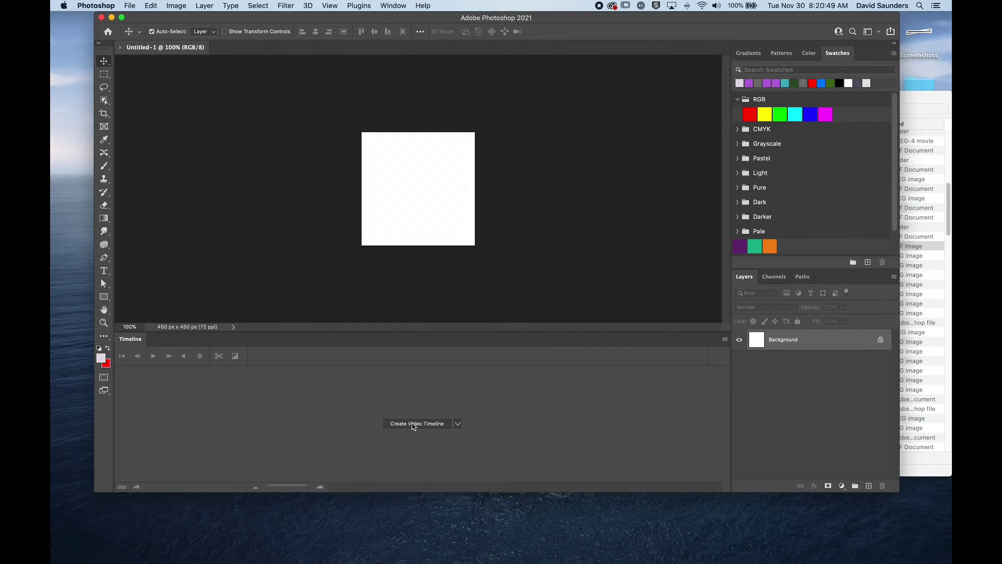
{"action": "left_click", "coordinate": [442, 424]}
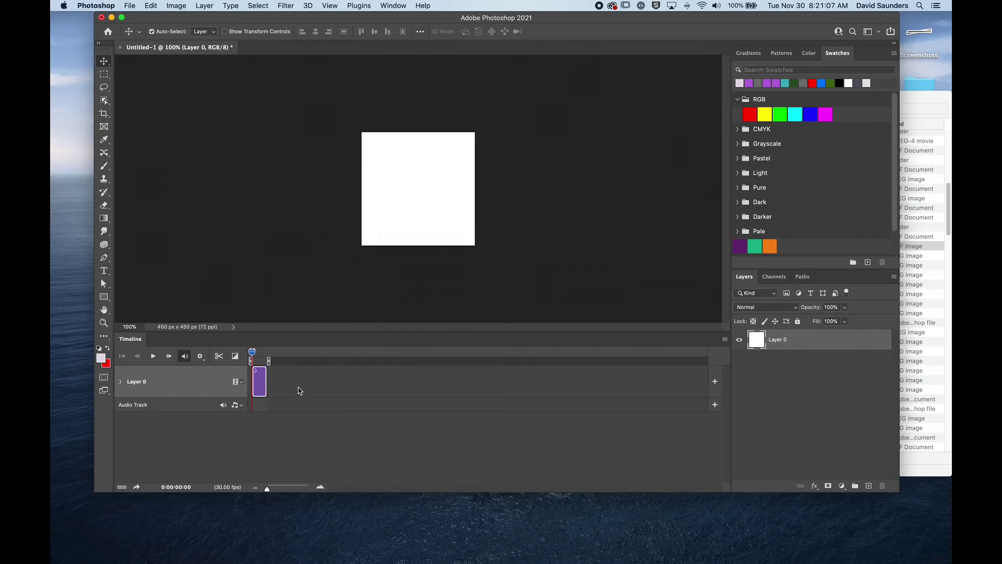
Step: Add a new blank video layer above the white layer
{"action": "left_click", "coordinate": [204, 6]}
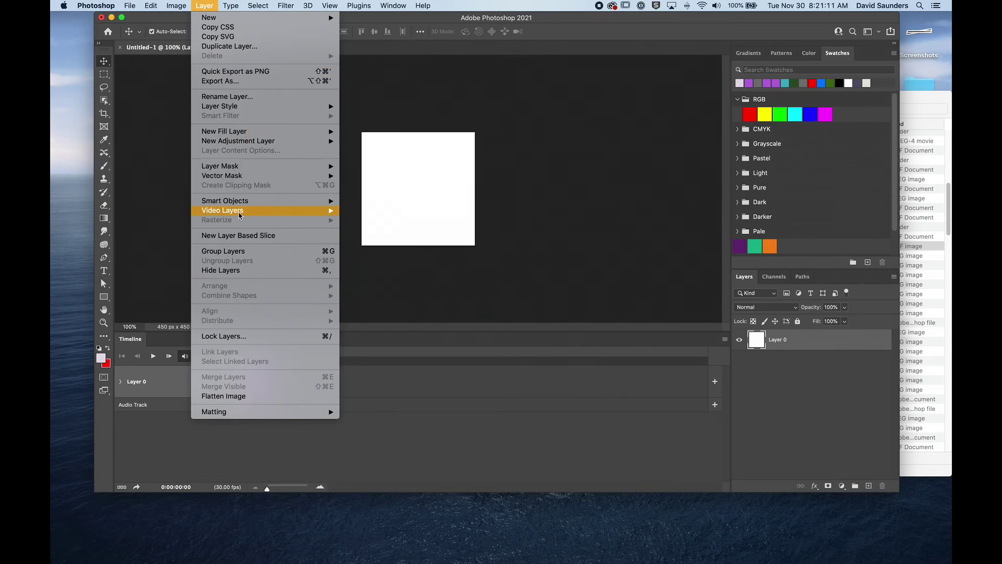
{"action": "mouse_move", "coordinate": [217, 215]}
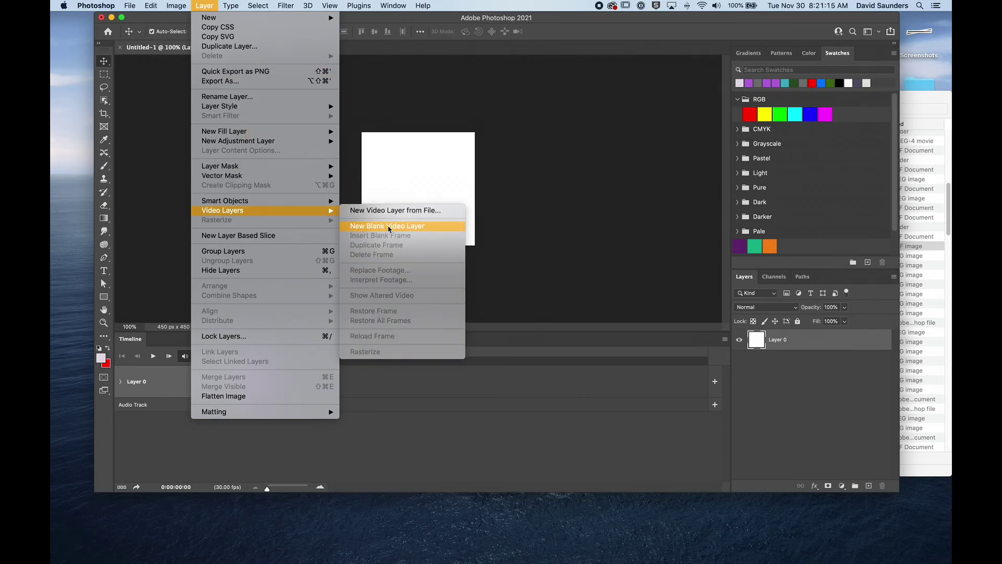
{"action": "left_click", "coordinate": [400, 227]}
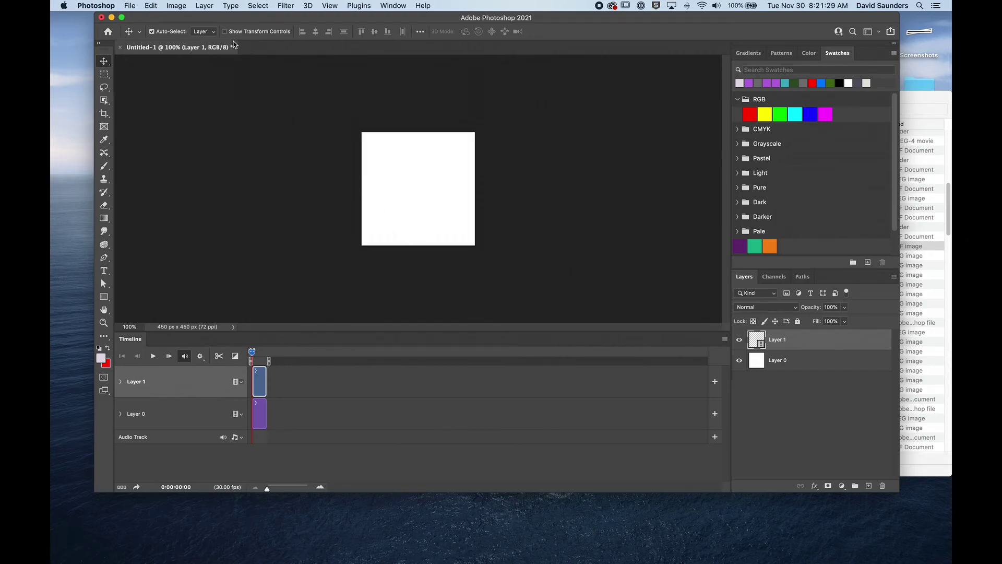
{"action": "left_click", "coordinate": [204, 6]}
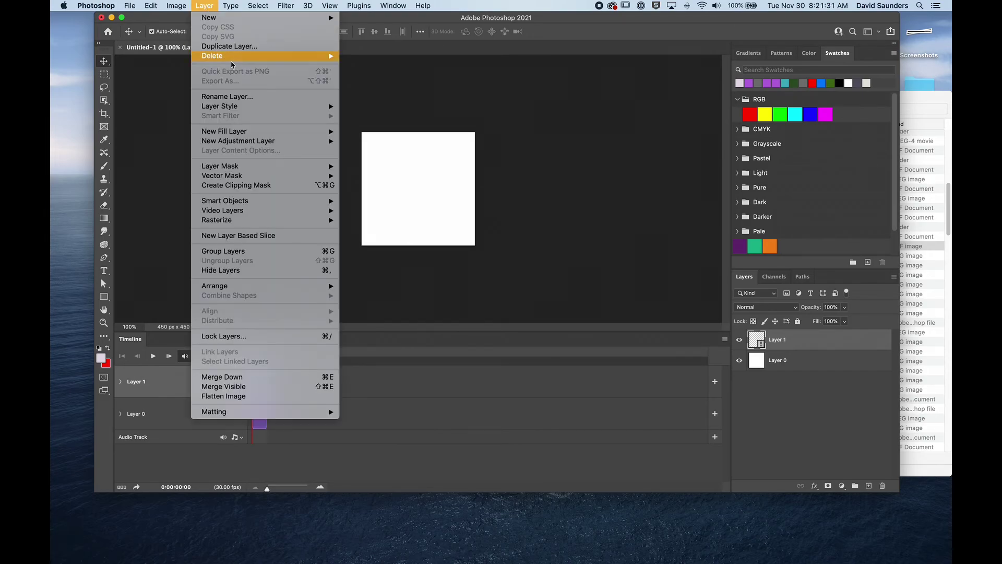
{"action": "mouse_move", "coordinate": [240, 211]}
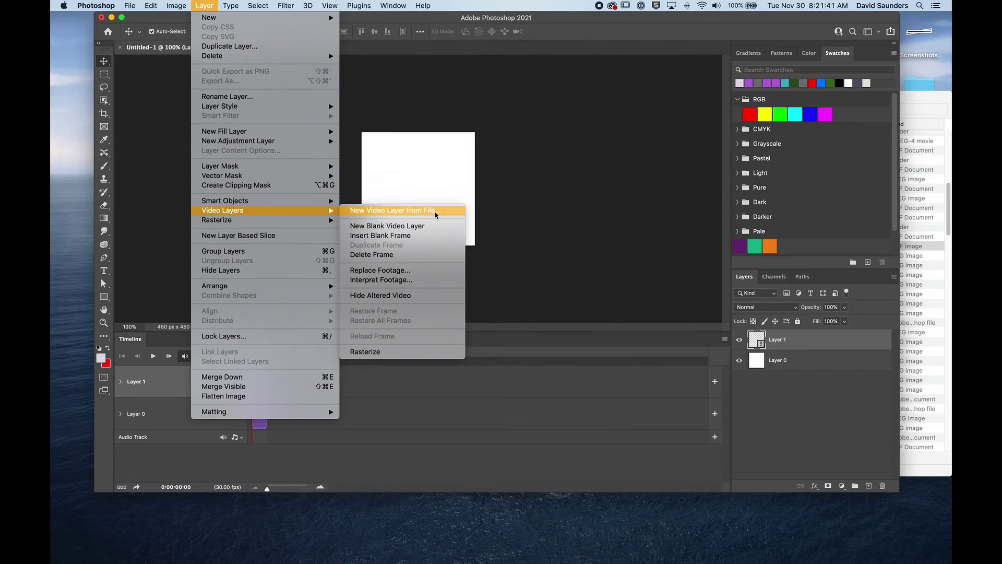
{"action": "left_click", "coordinate": [510, 394]}
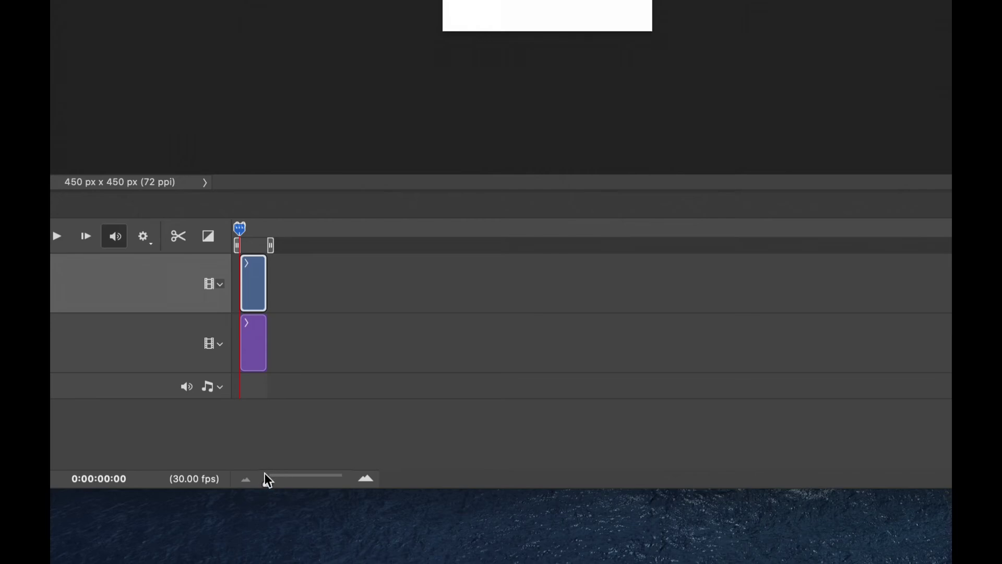
Step: Trim the Layer 1 clip to end at 3 seconds and pull the work area's end in to about 2 seconds
{"action": "left_click_drag", "start_coordinate": [268, 481], "coordinate": [293, 482]}
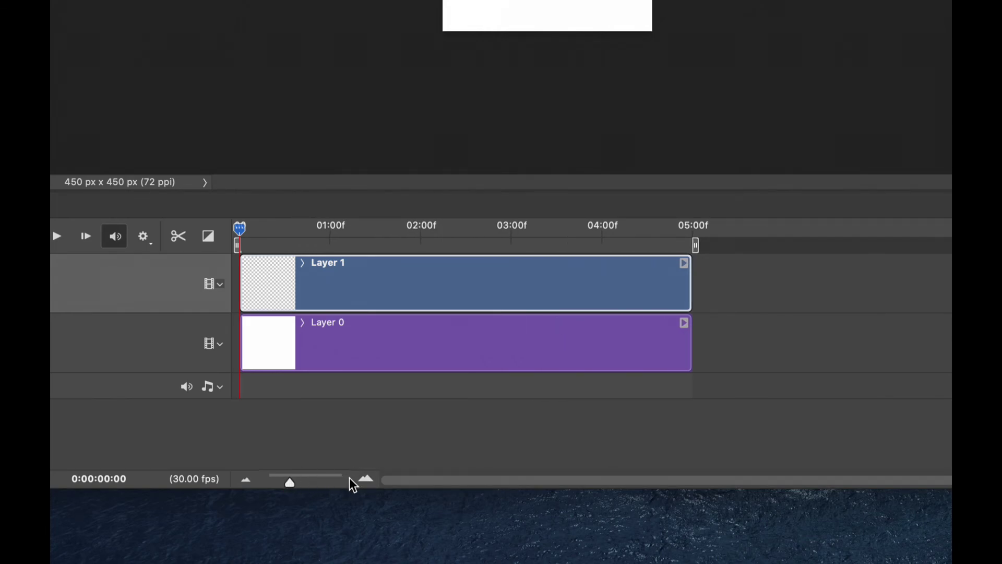
{"action": "left_click", "coordinate": [294, 483]}
{"action": "left_click_drag", "start_coordinate": [293, 483], "coordinate": [295, 483]}
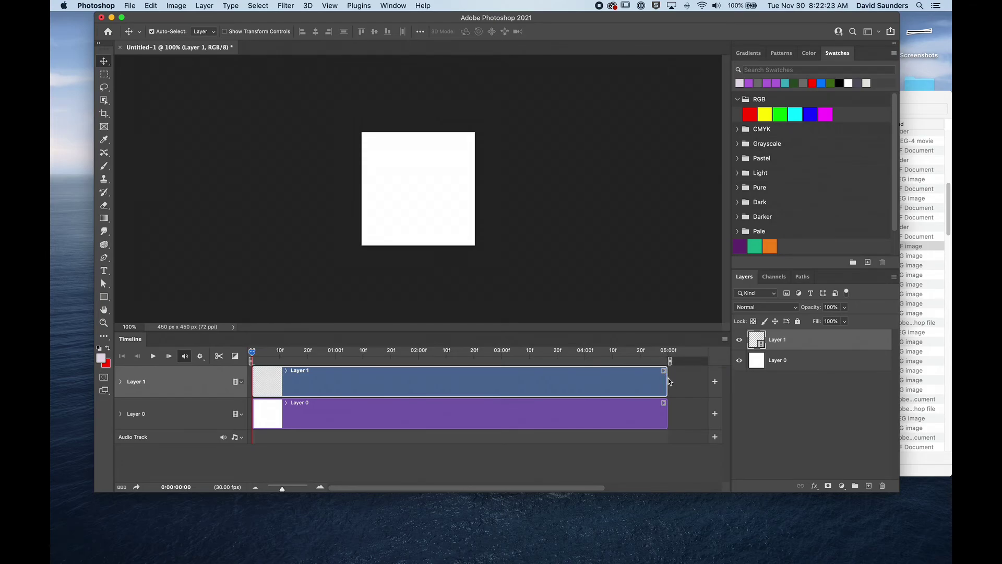
{"action": "left_click_drag", "start_coordinate": [667, 380], "coordinate": [501, 380]}
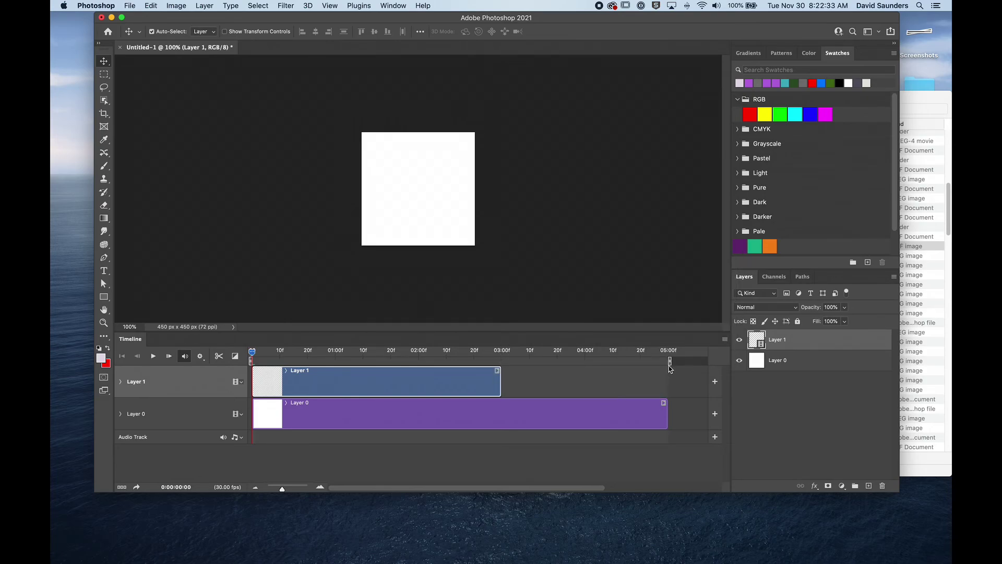
{"action": "left_click_drag", "start_coordinate": [670, 361], "coordinate": [434, 359]}
{"action": "left_click", "coordinate": [435, 360]}
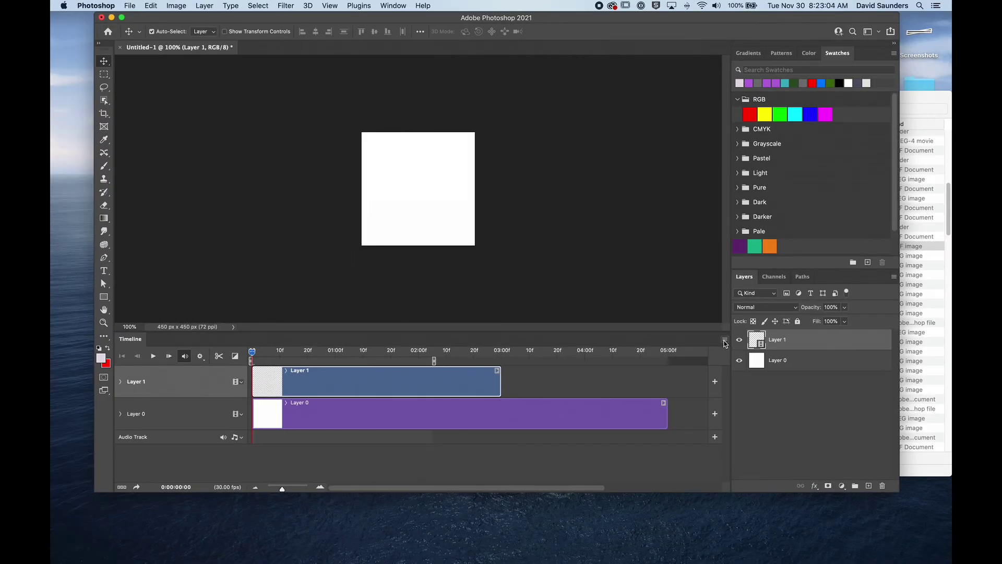
Step: Set the timeline frame rate to 15 fps
{"action": "left_click", "coordinate": [726, 343]}
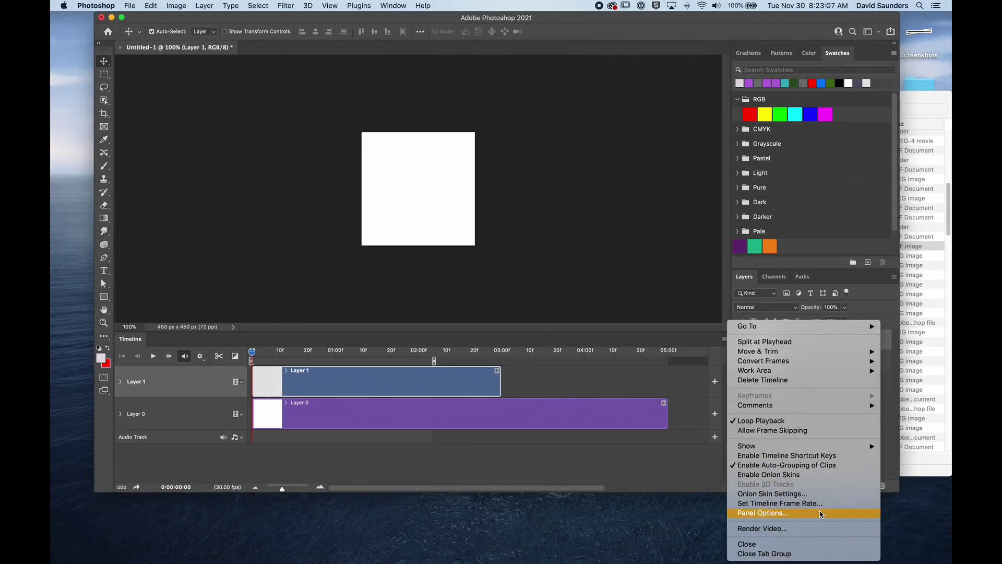
{"action": "left_click", "coordinate": [767, 508]}
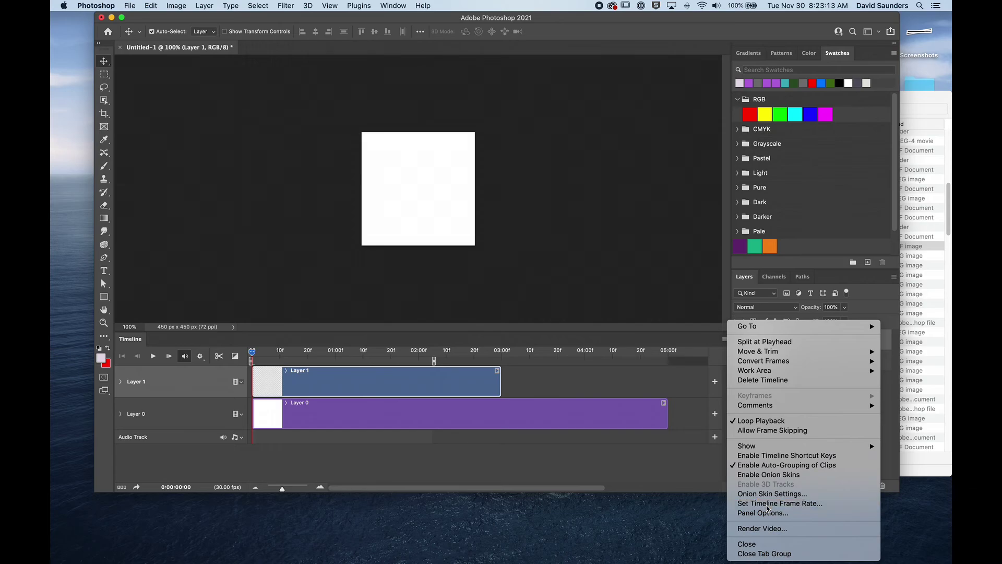
{"action": "left_click_drag", "start_coordinate": [659, 286], "coordinate": [558, 270]}
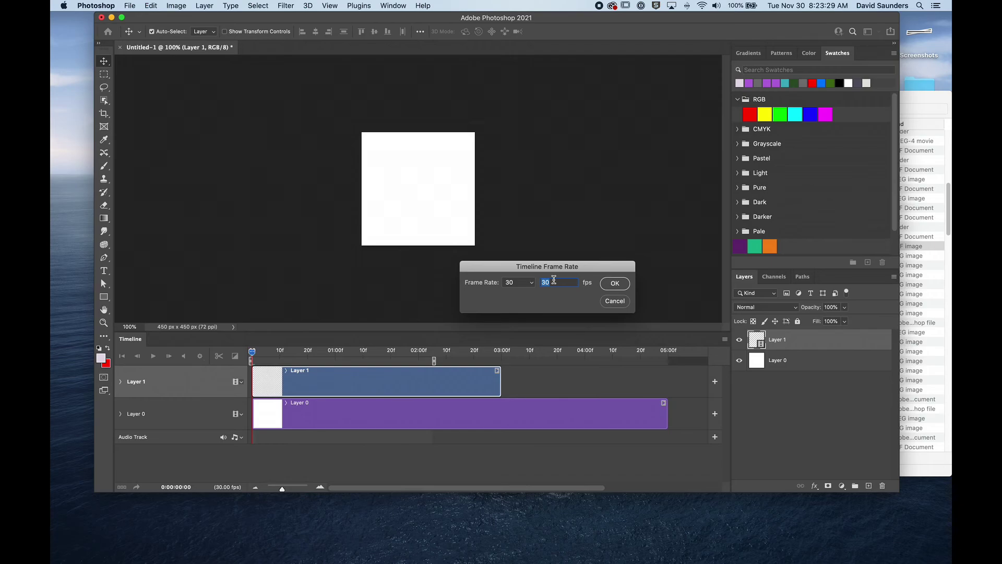
{"action": "left_click_drag", "start_coordinate": [575, 269], "coordinate": [543, 267]}
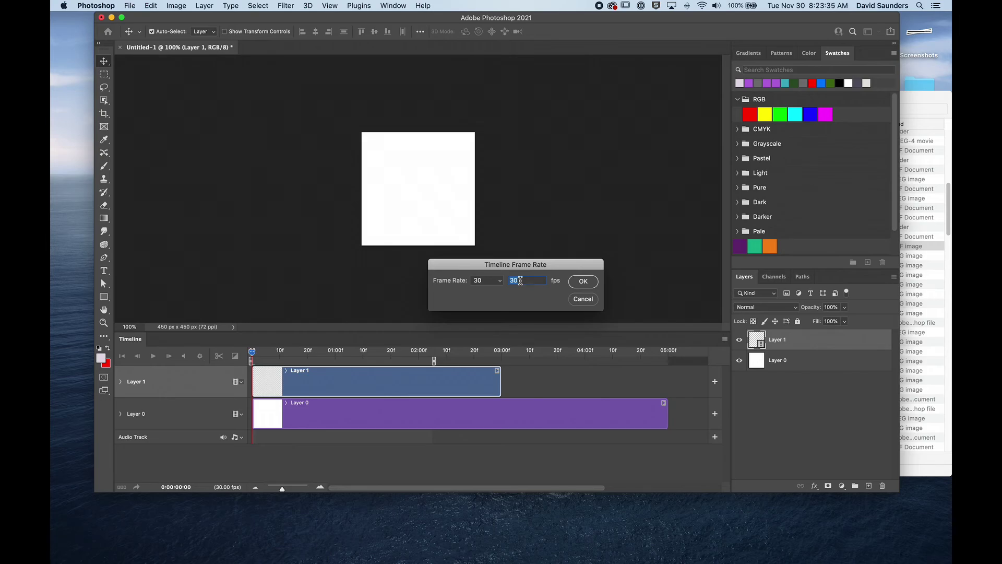
{"action": "type", "text": "15"}
{"action": "left_click_drag", "start_coordinate": [554, 267], "coordinate": [547, 266]}
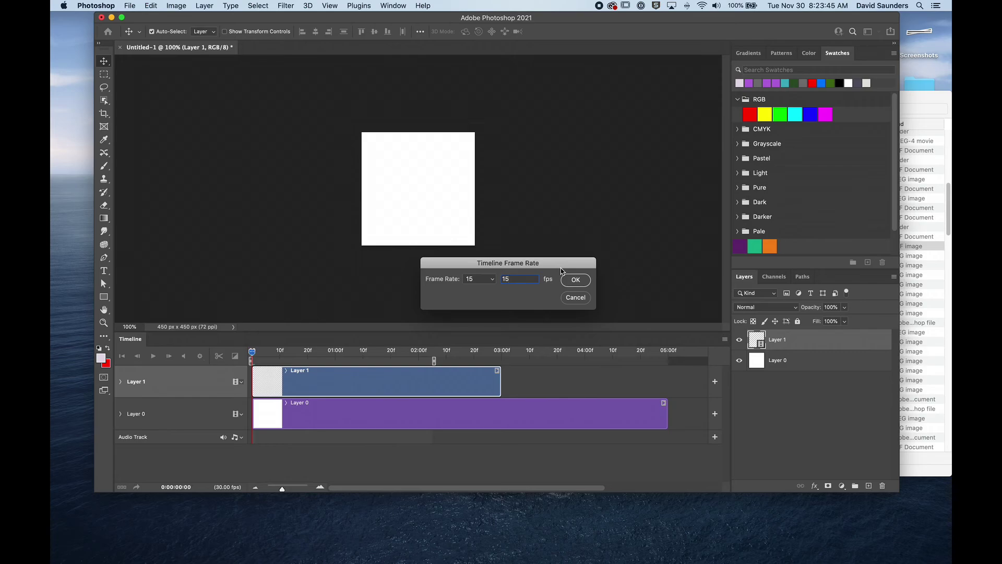
{"action": "left_click_drag", "start_coordinate": [563, 267], "coordinate": [562, 262]}
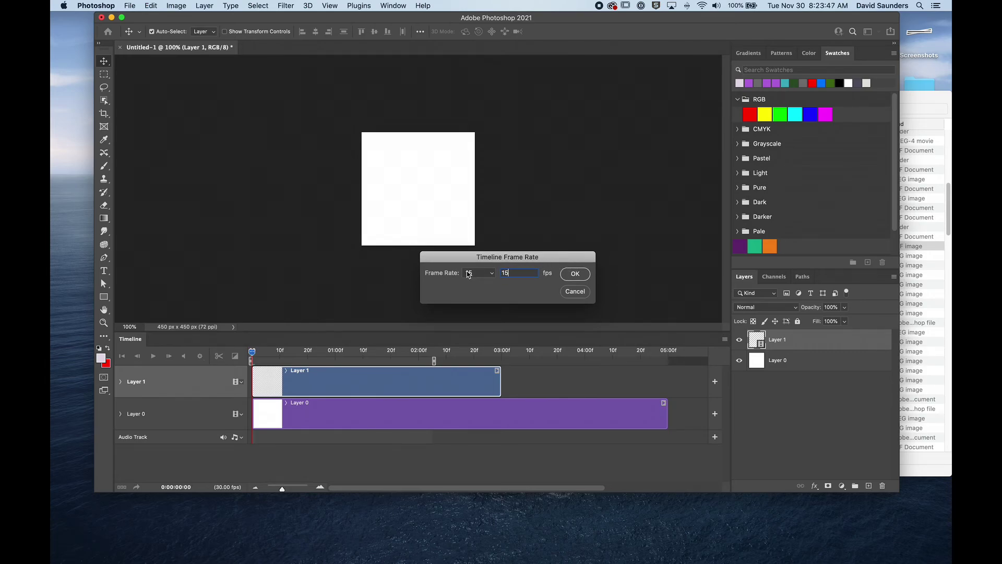
{"action": "left_click", "coordinate": [575, 274]}
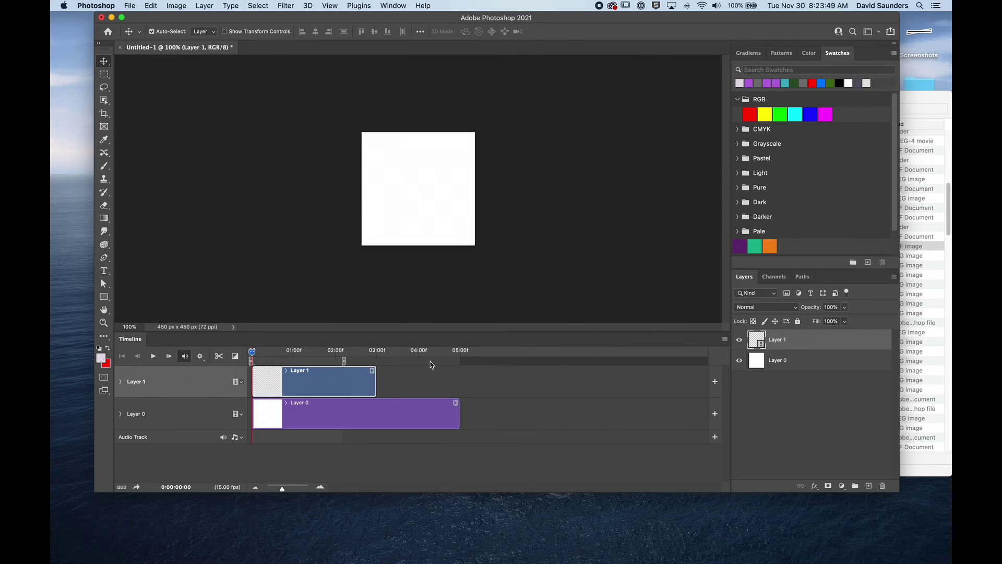
Step: Extend the work area's end and the Layer 1 clip to the 5-second mark
{"action": "left_click_drag", "start_coordinate": [344, 360], "coordinate": [461, 360]}
{"action": "left_click_drag", "start_coordinate": [377, 381], "coordinate": [459, 386]}
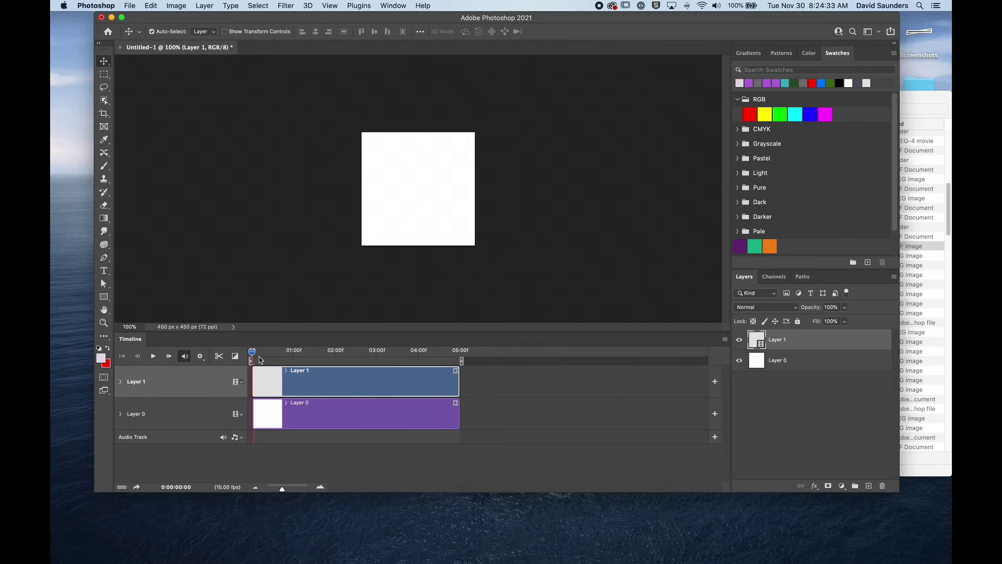
Step: Add two empty layers, the first with the playhead at 0:00:02:04 and the second with it at 0:00:01:00
{"action": "left_click_drag", "start_coordinate": [253, 355], "coordinate": [346, 358]}
{"action": "left_click", "coordinate": [307, 414]}
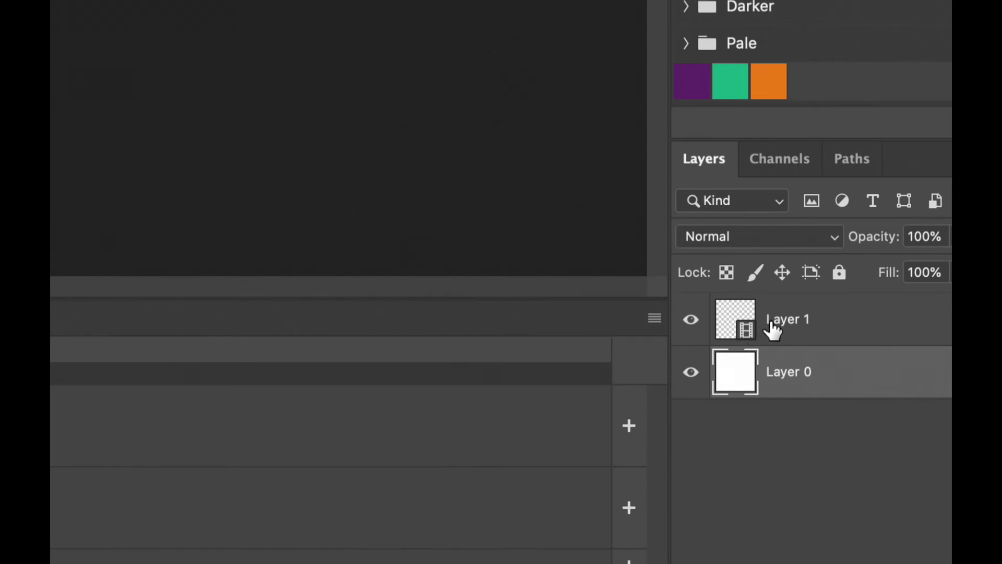
{"action": "left_click", "coordinate": [771, 328]}
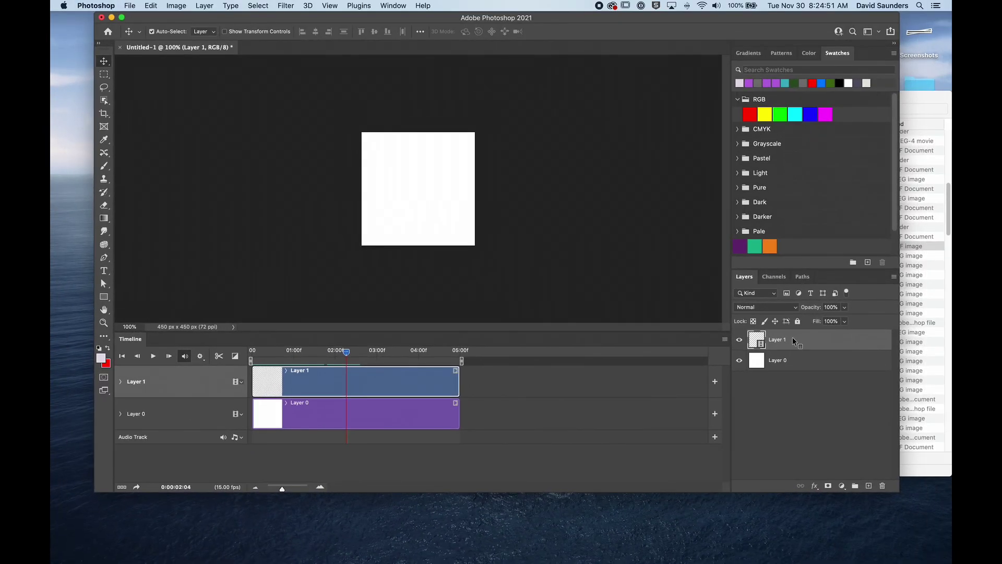
{"action": "left_click", "coordinate": [797, 418]}
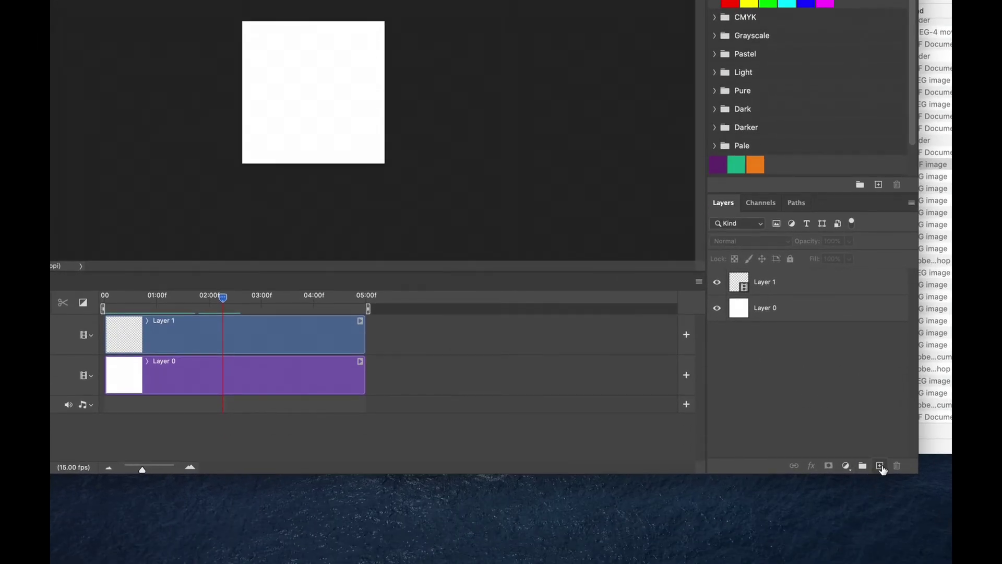
{"action": "left_click", "coordinate": [879, 467]}
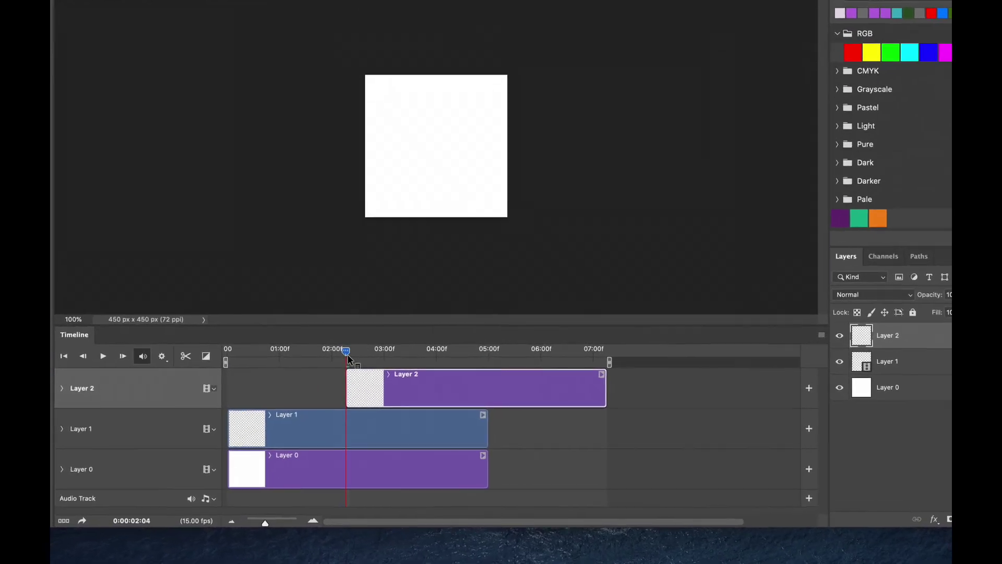
{"action": "left_click_drag", "start_coordinate": [346, 350], "coordinate": [267, 358]}
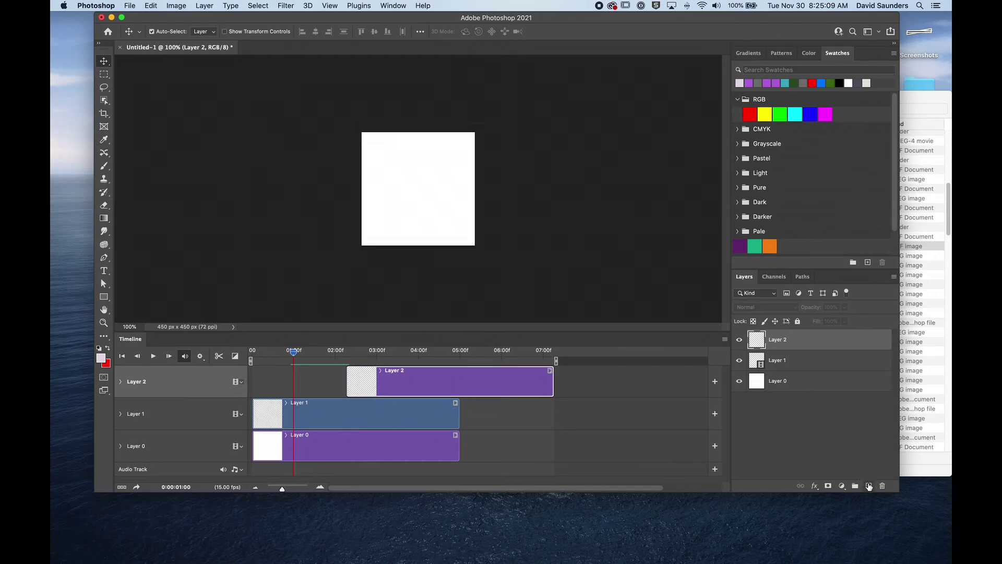
{"action": "left_click", "coordinate": [869, 486]}
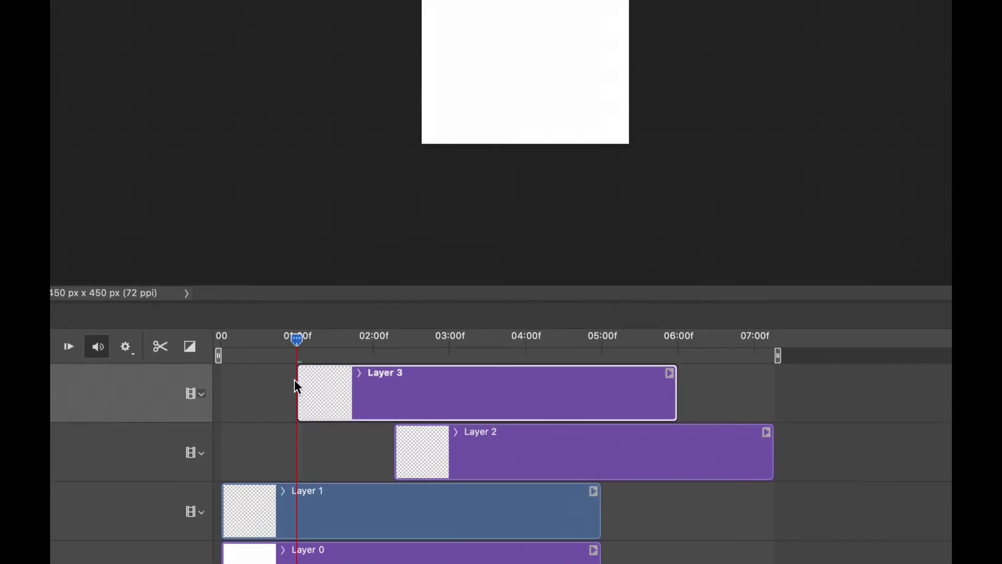
Step: Delete Layer 3 and Layer 2, leaving only Layer 1 and Layer 0 in the timeline
{"action": "left_click_drag", "start_coordinate": [297, 339], "coordinate": [354, 345]}
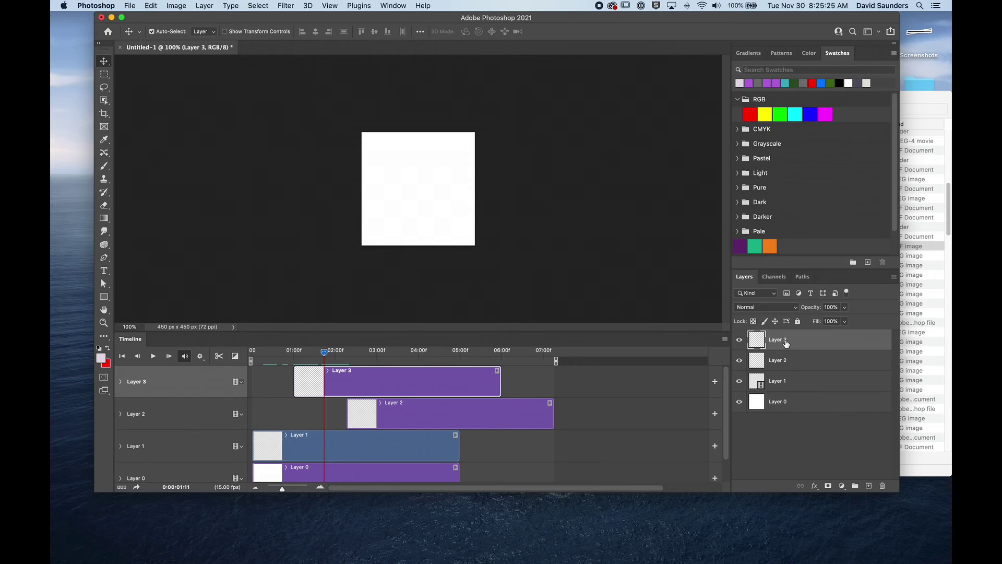
{"action": "left_click", "coordinate": [790, 362], "text": "shift"}
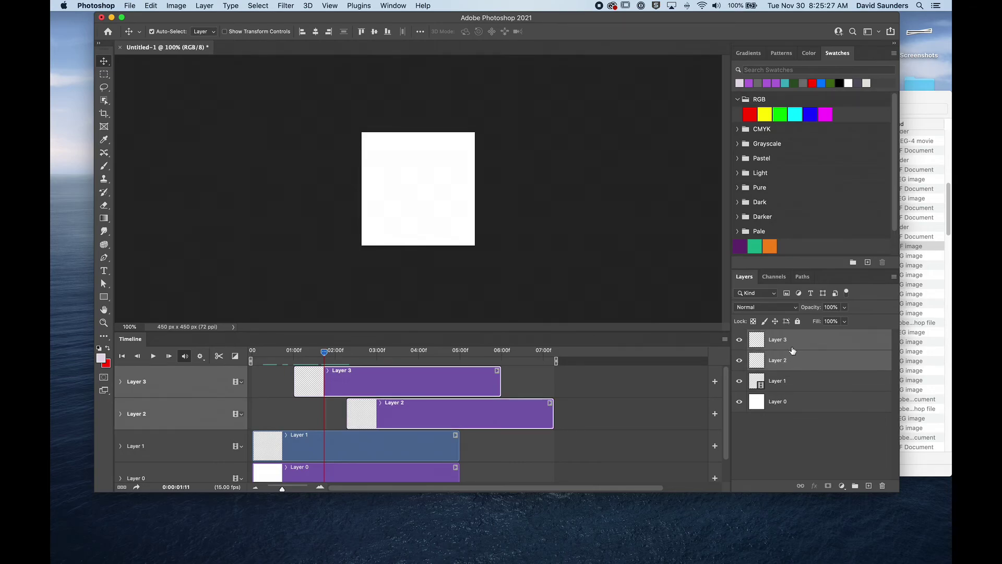
{"action": "left_click", "coordinate": [794, 345]}
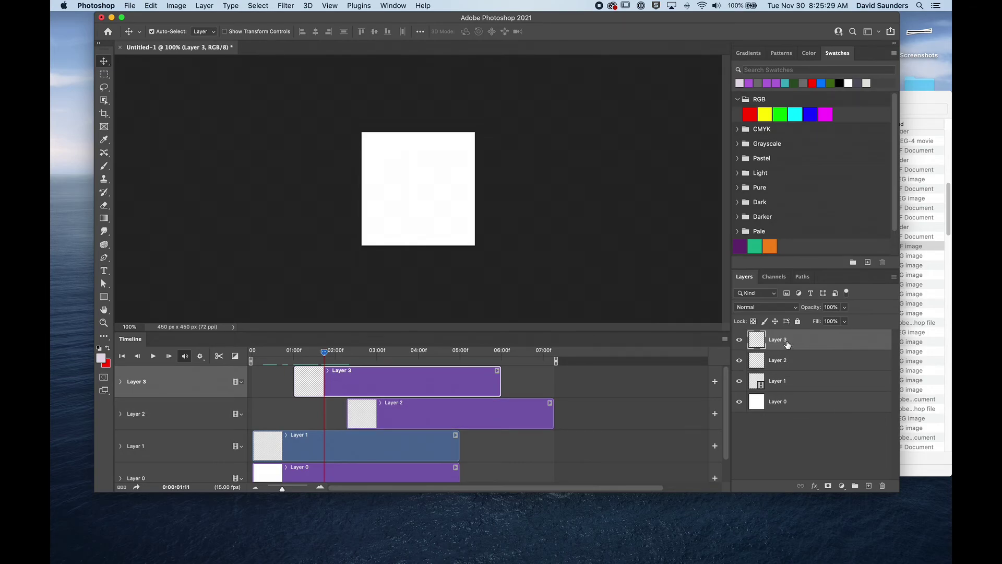
{"action": "left_click", "coordinate": [794, 363], "text": "shift"}
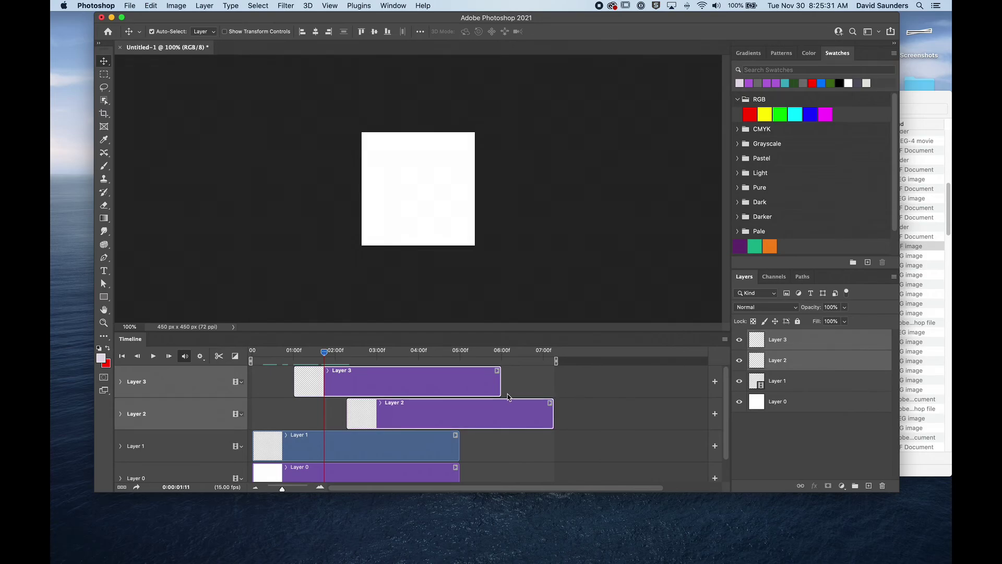
{"action": "left_click", "coordinate": [882, 486]}
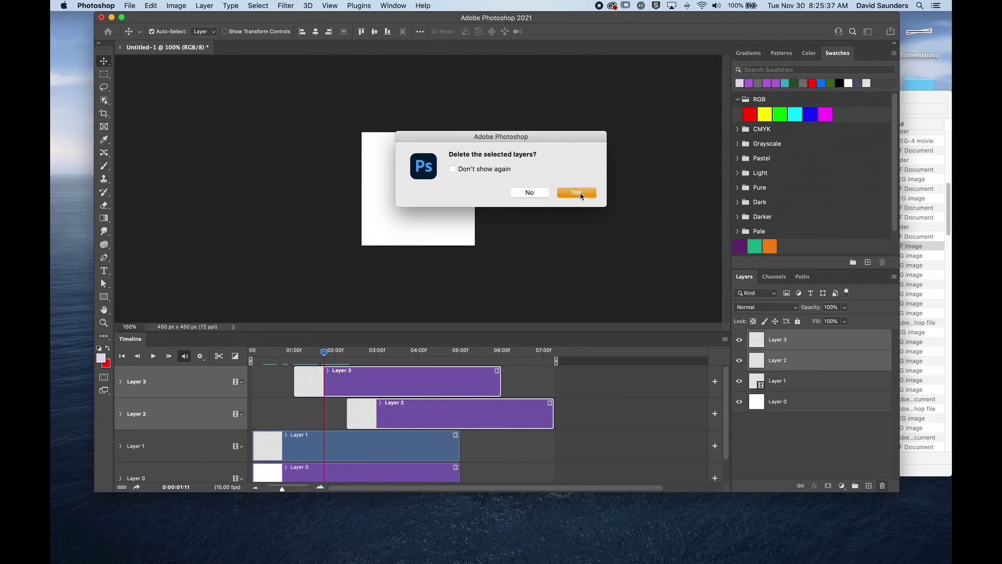
{"action": "left_click", "coordinate": [577, 193]}
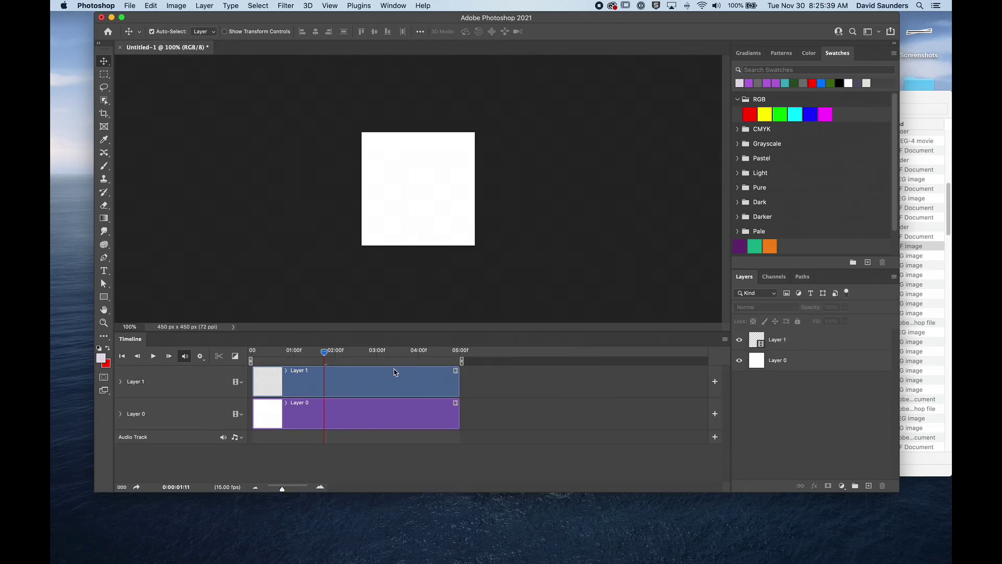
{"action": "left_click", "coordinate": [408, 381]}
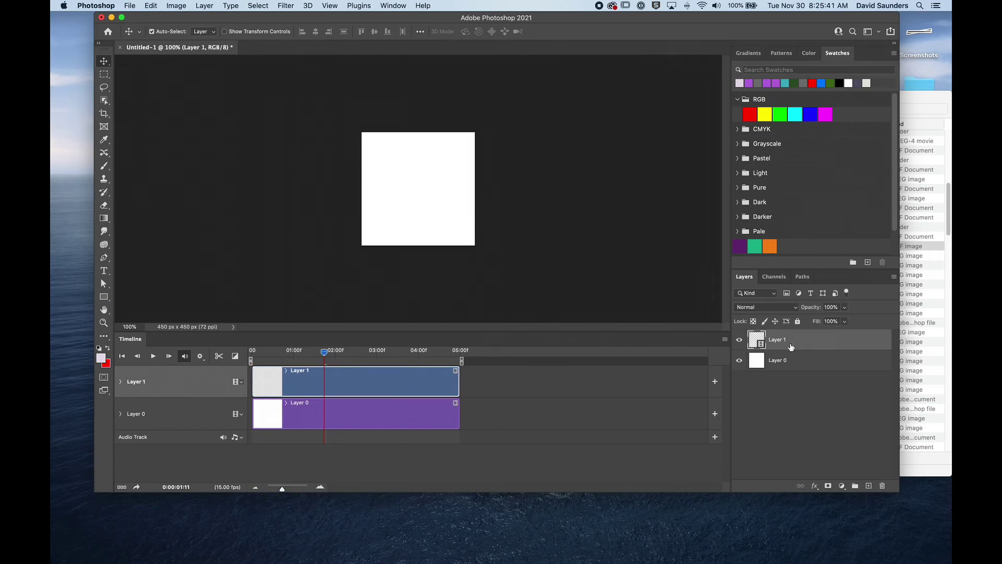
{"action": "left_click", "coordinate": [482, 406]}
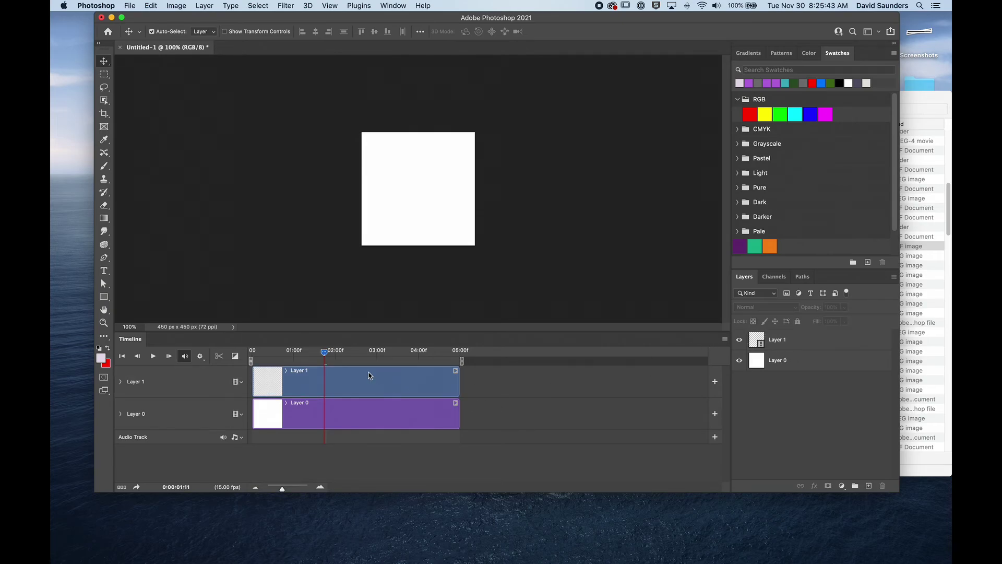
Step: Magnify the timeline until single frames are marked and place the playhead on frame 07
{"action": "left_click_drag", "start_coordinate": [328, 354], "coordinate": [253, 352]}
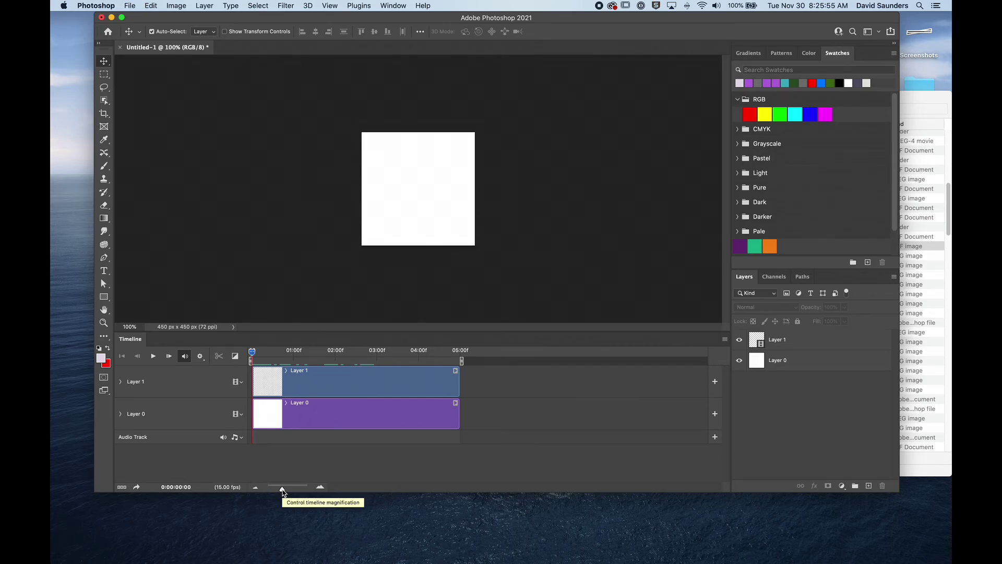
{"action": "left_click_drag", "start_coordinate": [282, 489], "coordinate": [308, 490]}
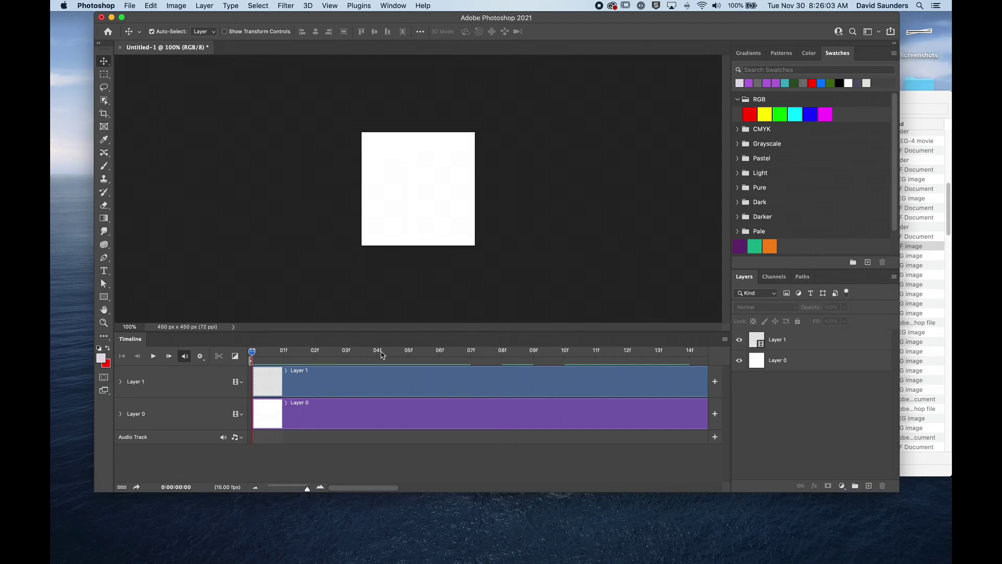
{"action": "double_click", "coordinate": [582, 21]}
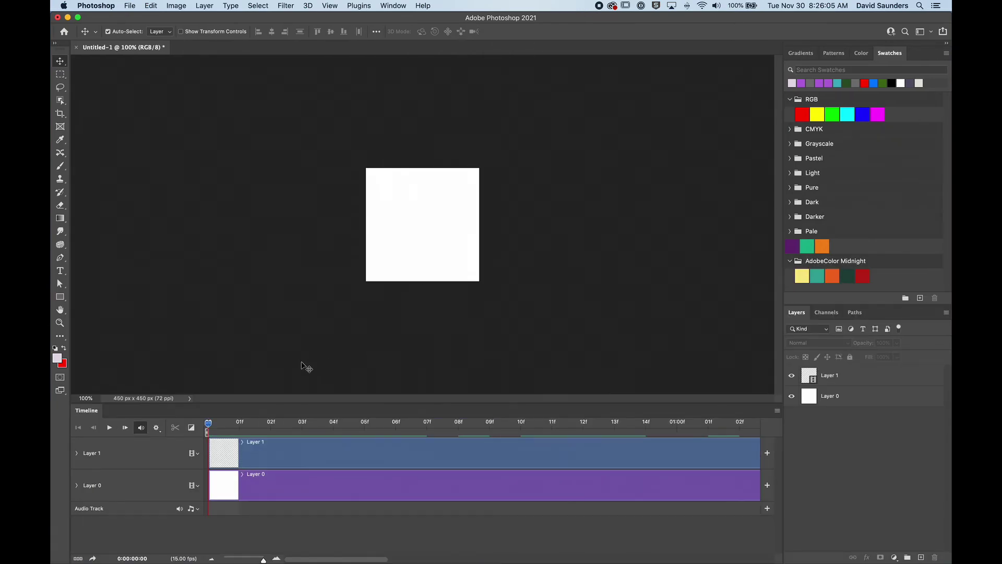
{"action": "left_click_drag", "start_coordinate": [211, 426], "coordinate": [427, 426]}
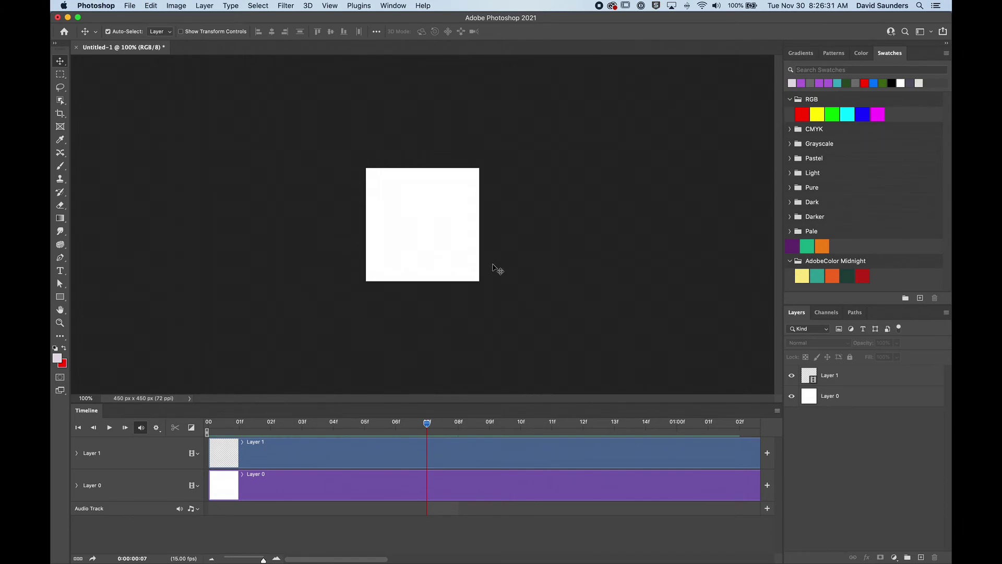
Step: Select Layer 0 for painting with the Brush tool and choose a dark green foreground colour
{"action": "left_click", "coordinate": [825, 398]}
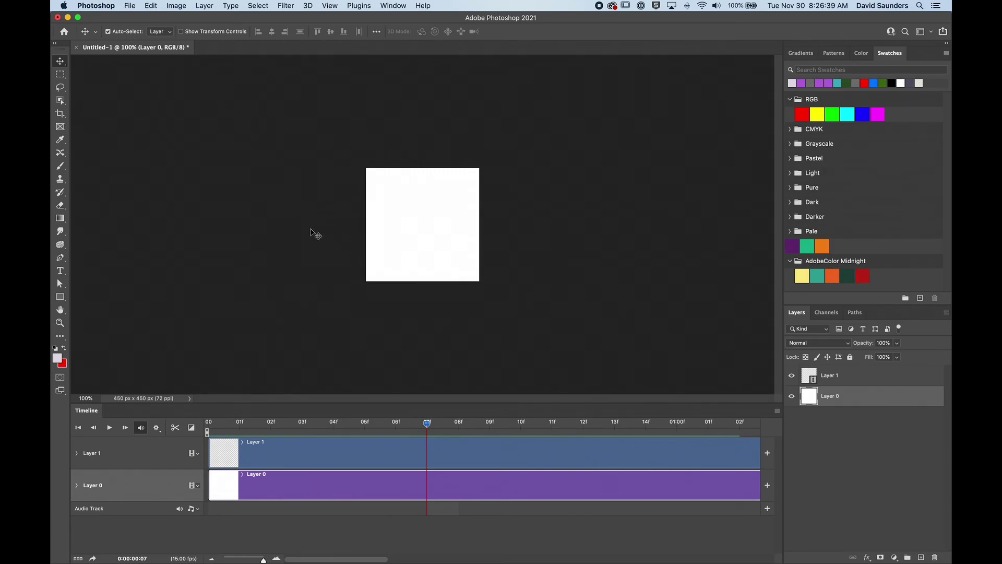
{"action": "key", "text": "b"}
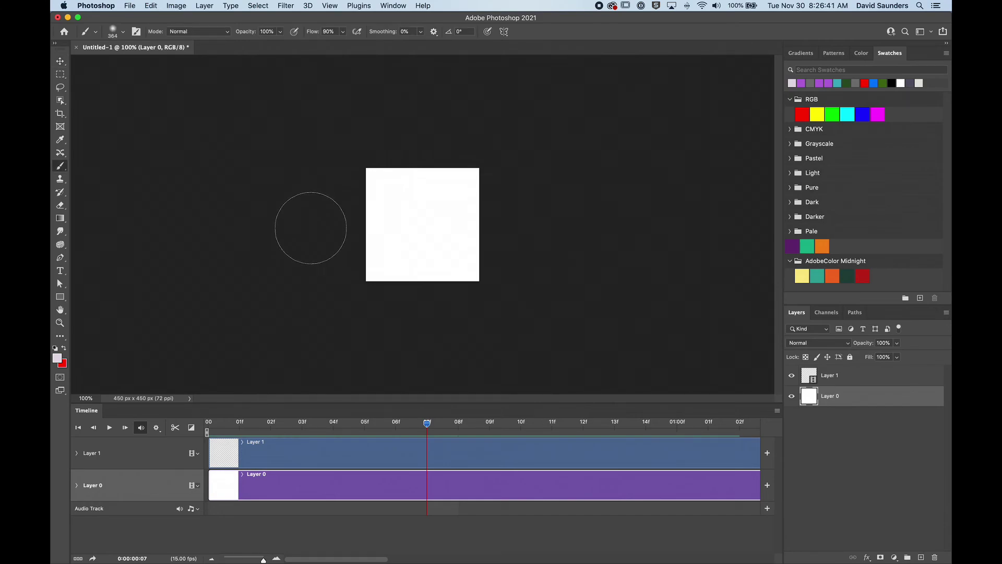
{"action": "left_click", "coordinate": [59, 360]}
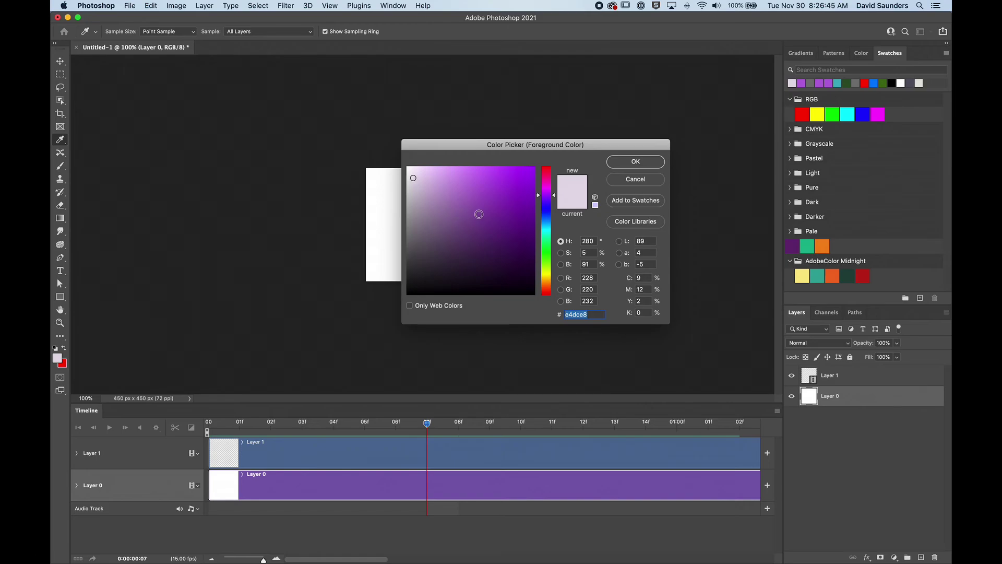
{"action": "left_click", "coordinate": [546, 261]}
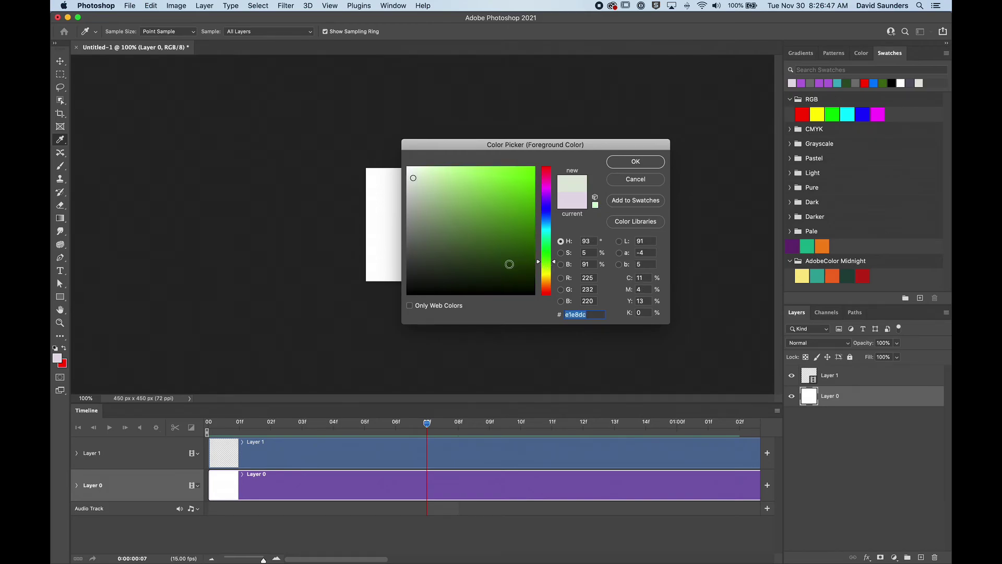
{"action": "left_click_drag", "start_coordinate": [510, 265], "coordinate": [490, 247]}
{"action": "left_click", "coordinate": [626, 163]}
{"action": "key", "text": "b"}
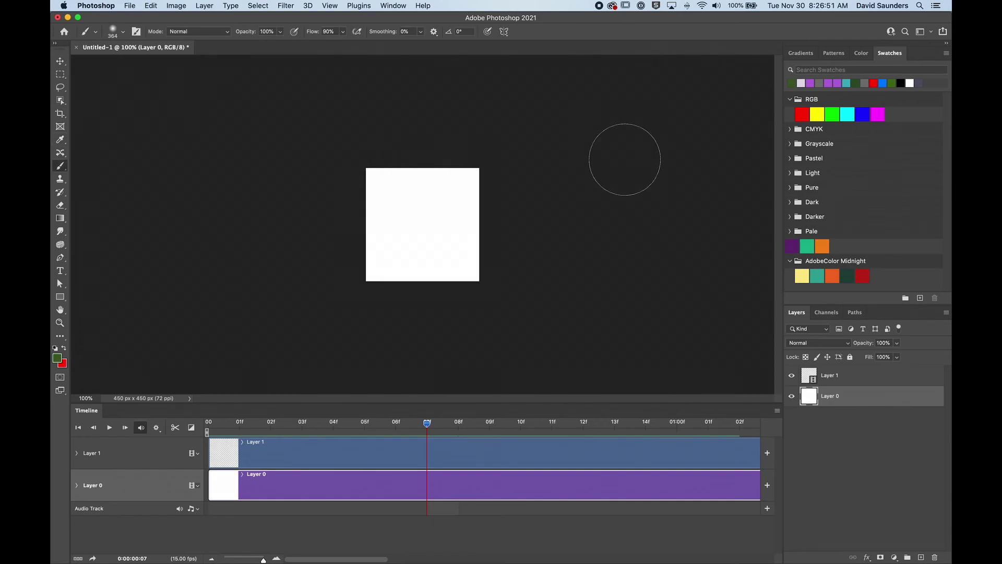
Step: Set the brush hardness to 80% and paint green hills across the lower part of Layer 0
{"action": "left_click", "coordinate": [368, 282]}
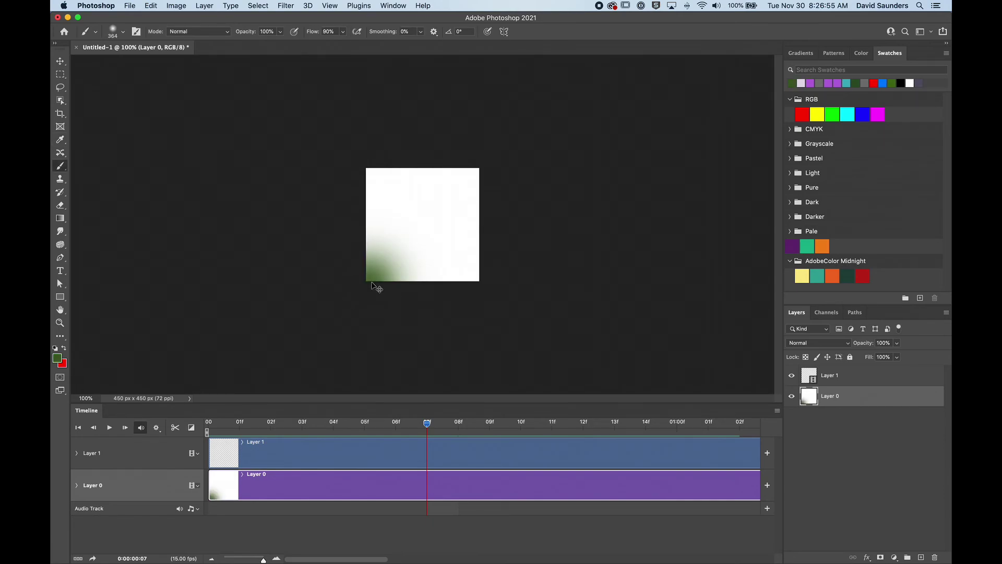
{"action": "key", "text": "super+z"}
{"action": "right_click", "coordinate": [412, 238]}
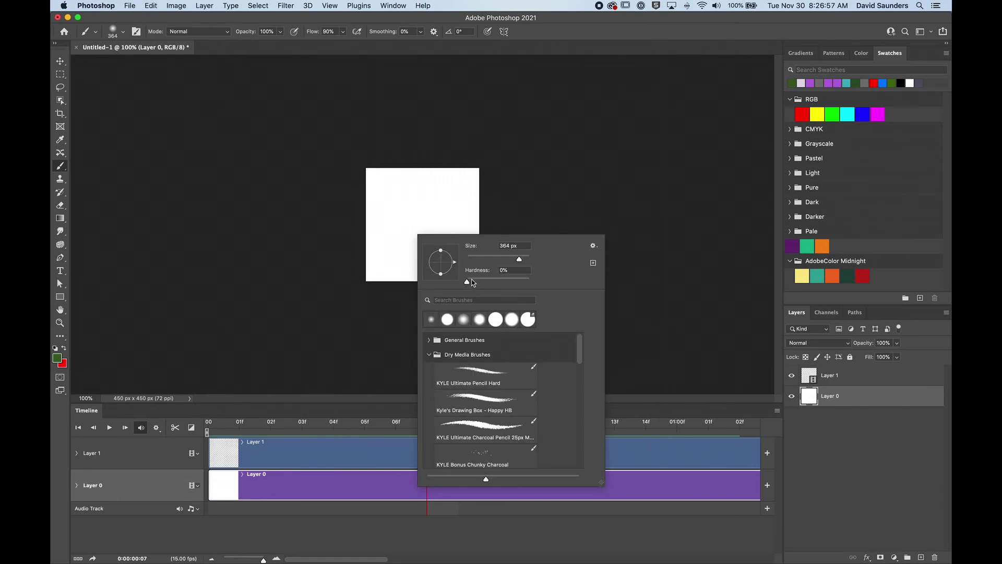
{"action": "left_click_drag", "start_coordinate": [472, 282], "coordinate": [518, 287]}
{"action": "left_click", "coordinate": [346, 273]}
{"action": "mouse_move", "coordinate": [355, 272]}
{"action": "left_mouse_down"}
{"action": "mouse_move", "coordinate": [405, 269]}
{"action": "mouse_move", "coordinate": [424, 296]}
{"action": "mouse_move", "coordinate": [448, 291]}
{"action": "mouse_move", "coordinate": [468, 302]}
{"action": "mouse_move", "coordinate": [446, 286]}
{"action": "mouse_move", "coordinate": [393, 295]}
{"action": "mouse_move", "coordinate": [504, 315]}
{"action": "mouse_move", "coordinate": [400, 290]}
{"action": "left_mouse_up"}
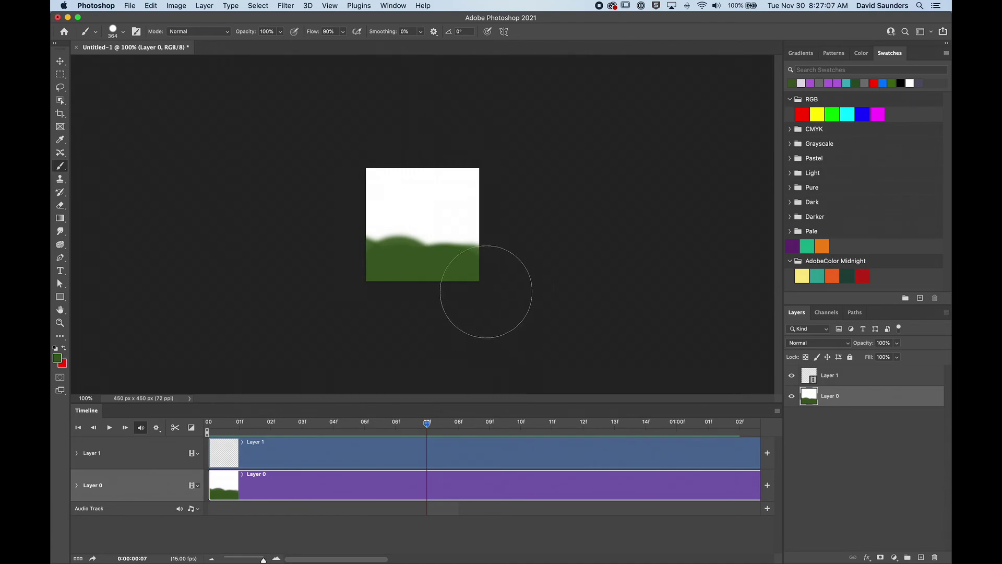
Step: Set the brush hardness to 100% and repaint the tops of the green hills with crisp edges
{"action": "right_click", "coordinate": [420, 263]}
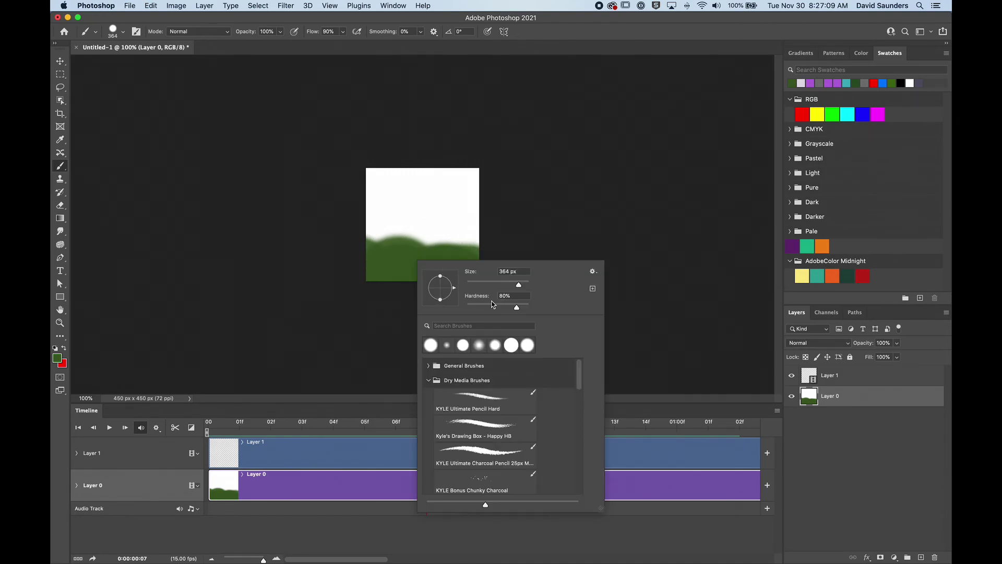
{"action": "left_click_drag", "start_coordinate": [517, 307], "coordinate": [540, 308]}
{"action": "left_click", "coordinate": [369, 279]}
{"action": "left_click", "coordinate": [398, 277]}
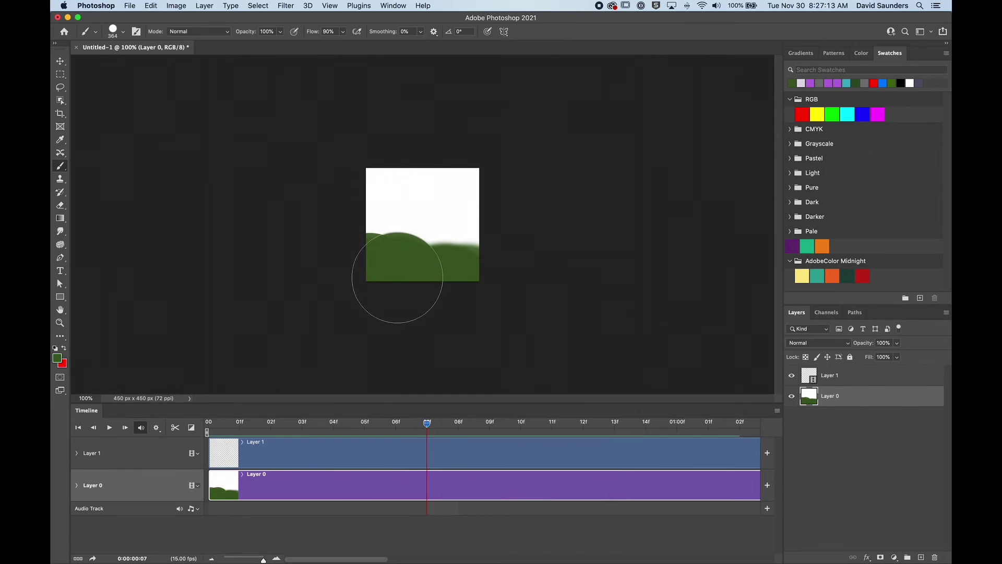
{"action": "left_click_drag", "start_coordinate": [417, 279], "coordinate": [452, 285]}
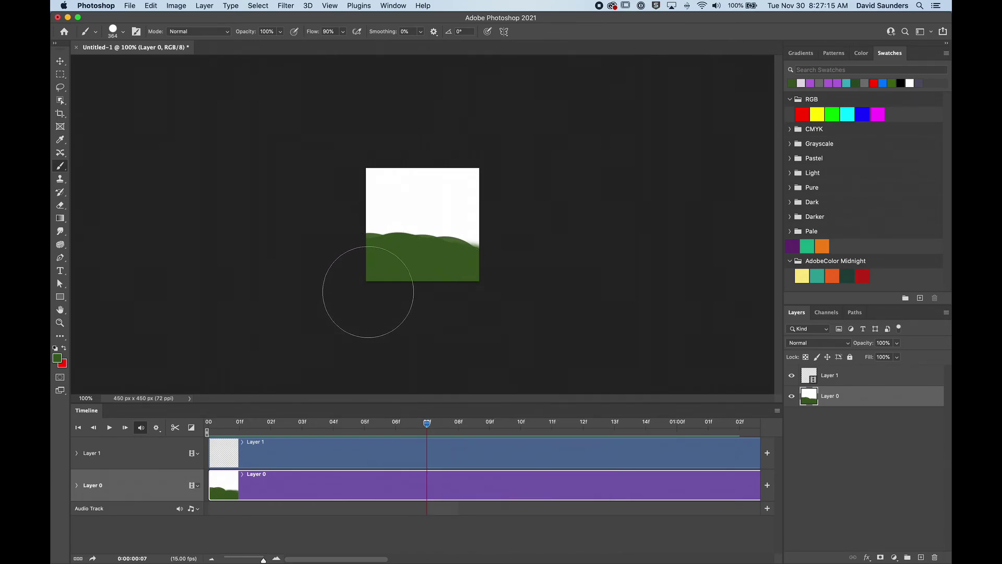
{"action": "scroll", "coordinate": [452, 288], "scroll_direction": "up", "scroll_amount": 8}
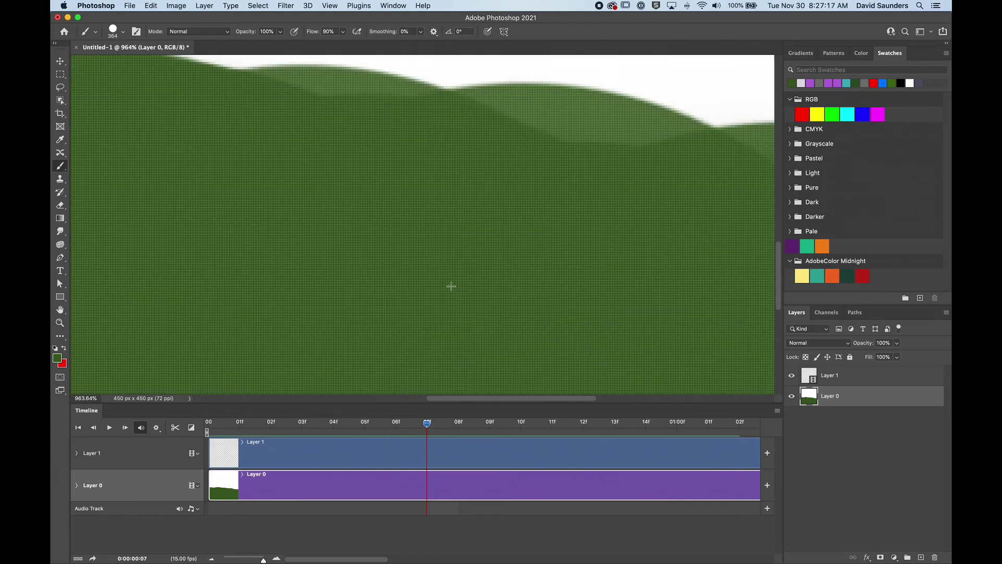
{"action": "scroll", "coordinate": [454, 281], "scroll_direction": "down", "scroll_amount": 5}
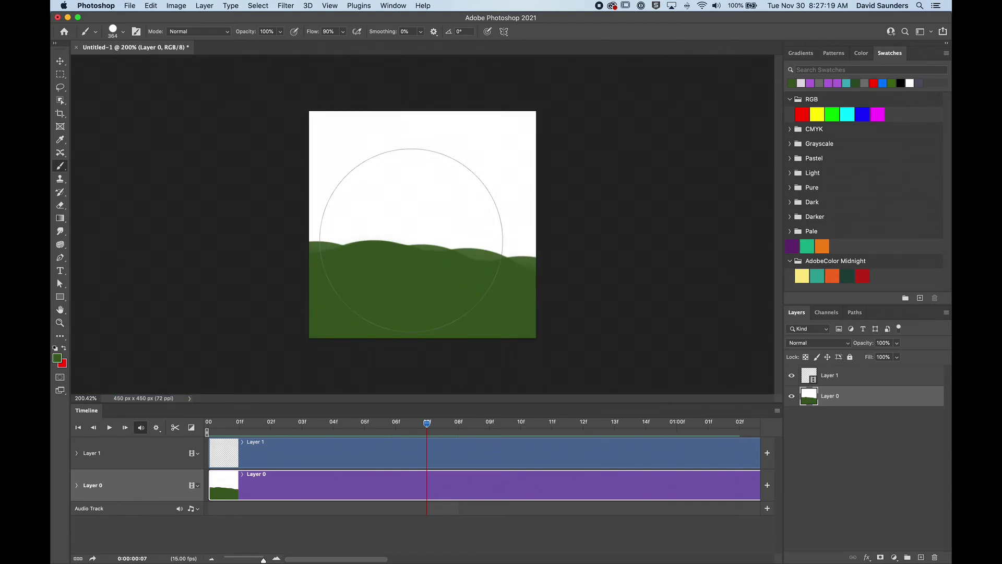
Step: Rename Layer 0 as "ground" and the video layer, Layer 1, as "bouncing ball"
{"action": "key", "text": "v"}
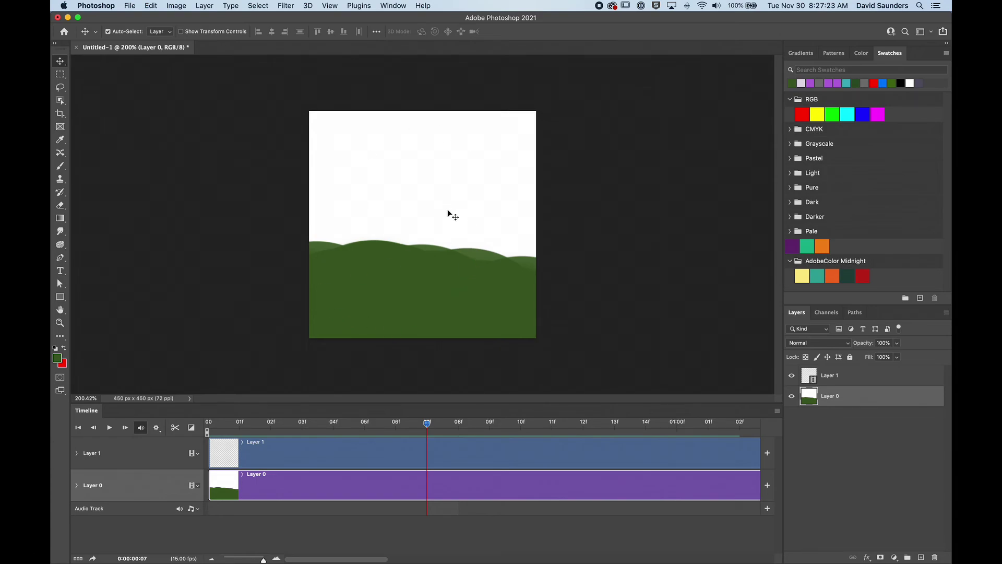
{"action": "scroll", "coordinate": [439, 235], "scroll_direction": "up", "scroll_amount": 3}
{"action": "scroll", "coordinate": [439, 238], "scroll_direction": "down", "scroll_amount": 4}
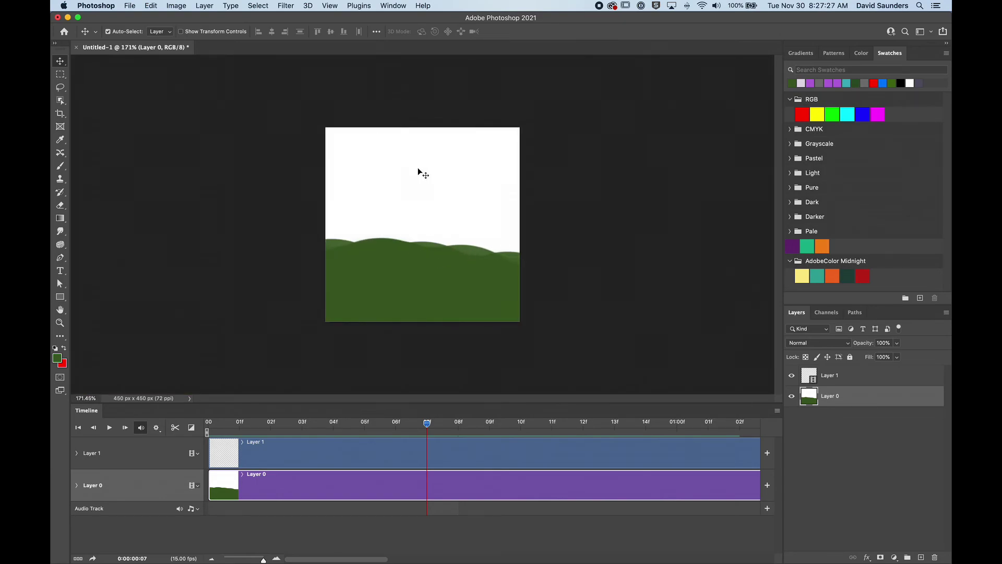
{"action": "double_click", "coordinate": [830, 396]}
{"action": "type", "text": "ground"}
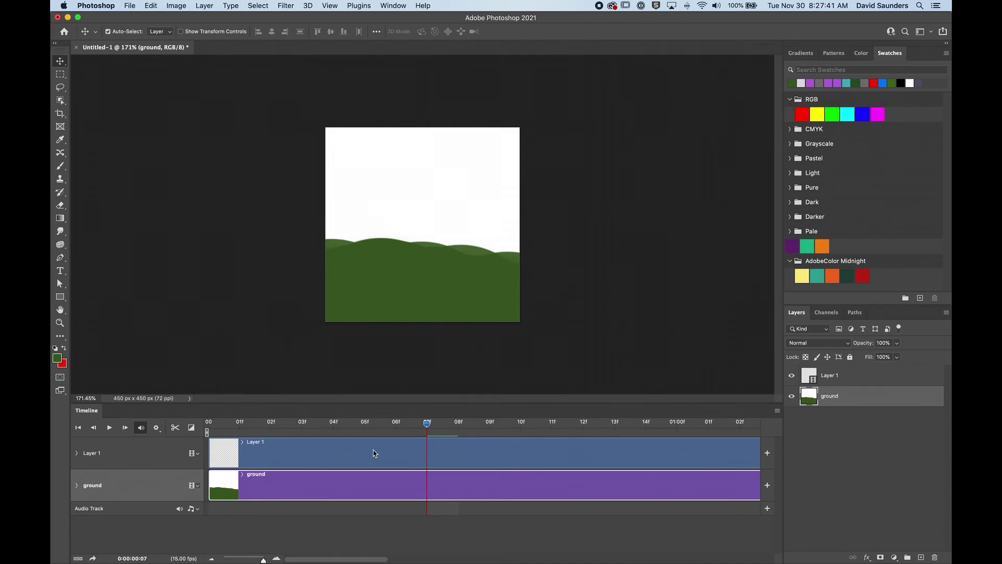
{"action": "double_click", "coordinate": [833, 377]}
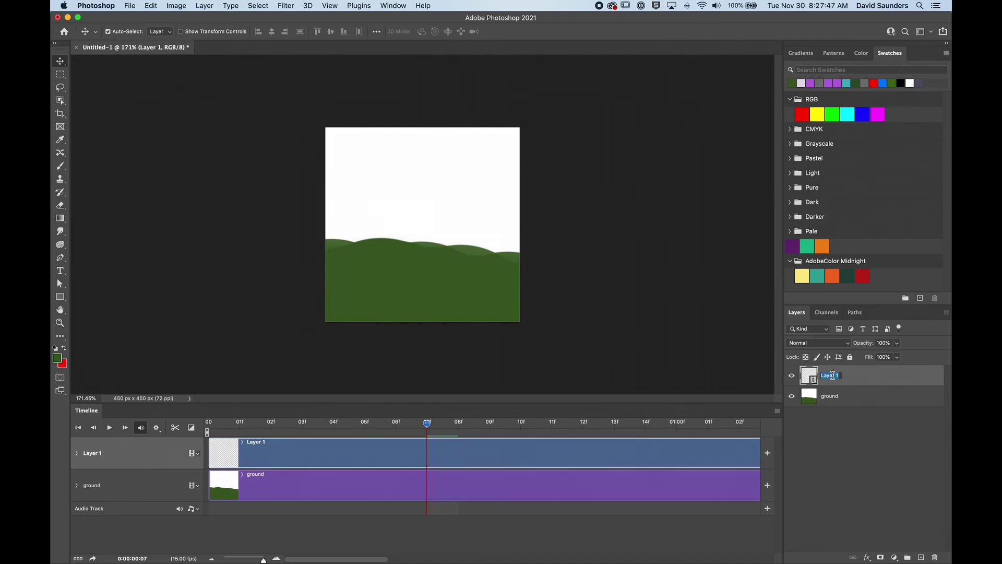
{"action": "left_click", "coordinate": [830, 376]}
{"action": "type", "text": "bouncing ball"}
{"action": "key", "text": "Return"}
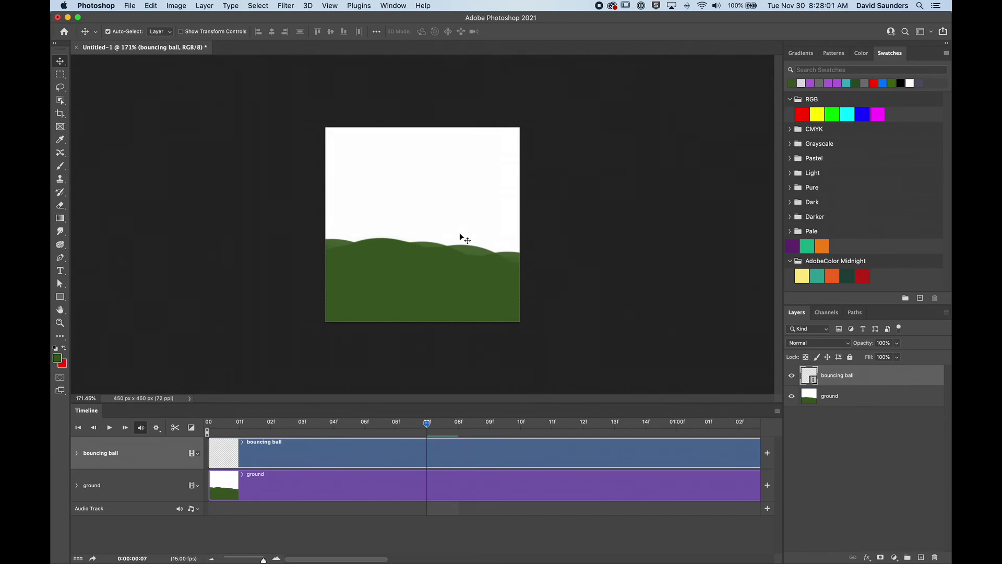
Step: Enable onion skins for the timeline and return the playhead to the first frame
{"action": "left_click", "coordinate": [777, 412]}
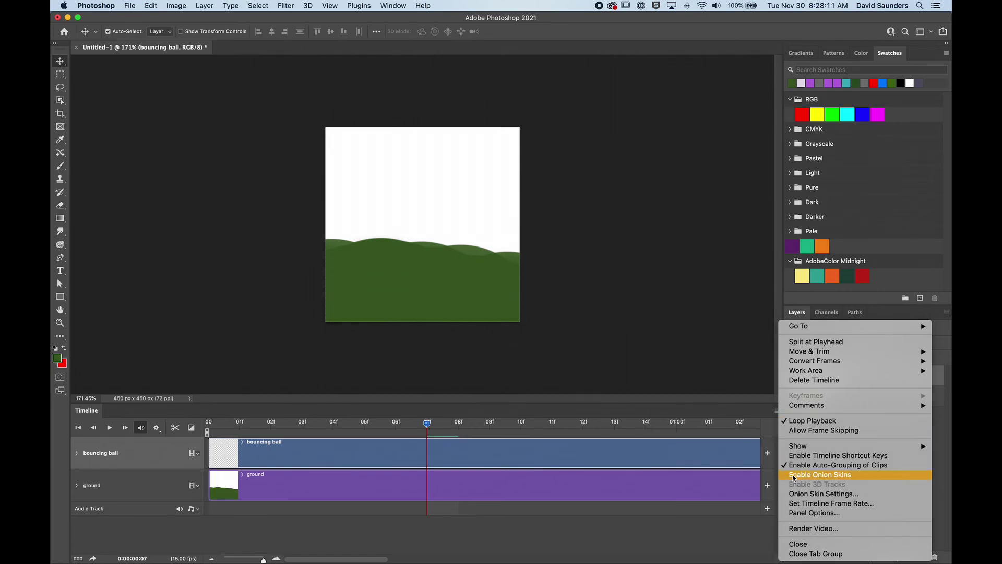
{"action": "left_click", "coordinate": [830, 476]}
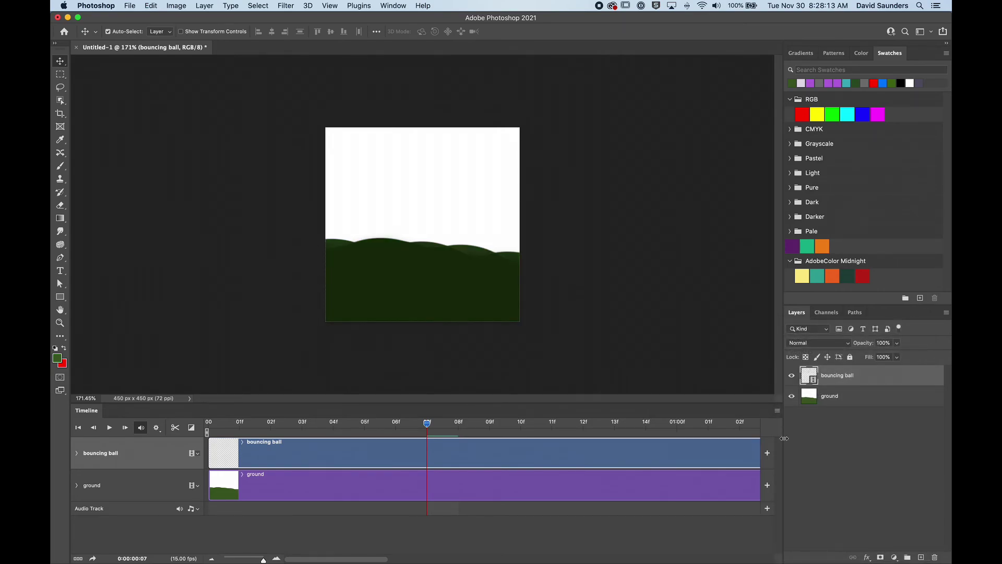
{"action": "left_click", "coordinate": [209, 422]}
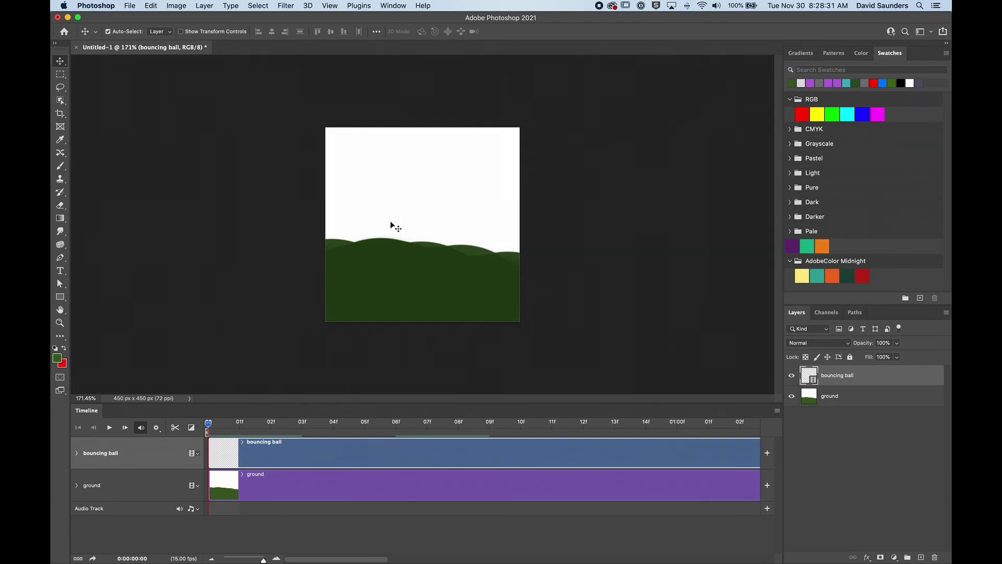
Step: Set the brush size to 31 px and paint a round green ball outline at the canvas's upper edge on the bouncing ball layer
{"action": "key", "text": "b"}
{"action": "right_click", "coordinate": [412, 193]}
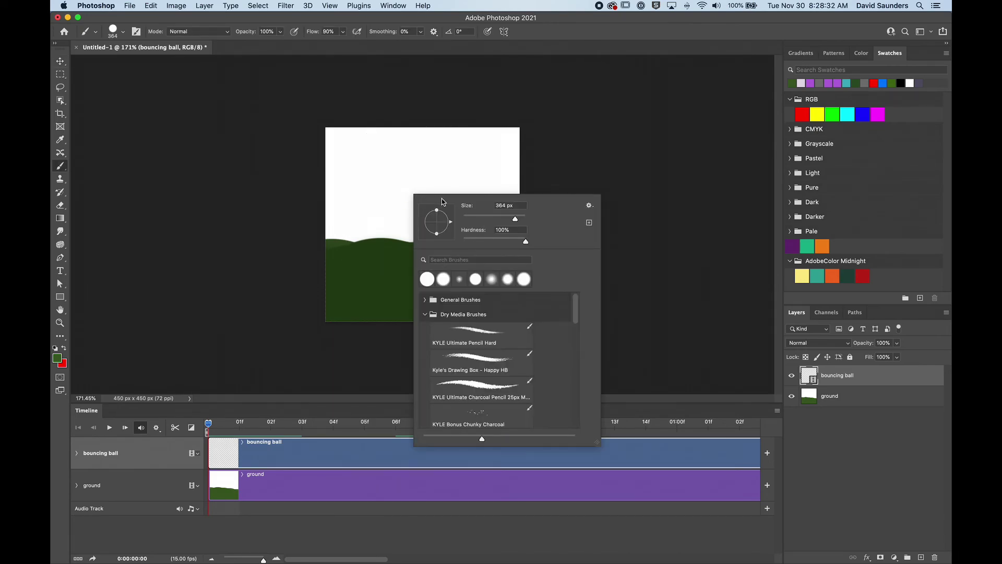
{"action": "left_click", "coordinate": [480, 220]}
{"action": "left_click_drag", "start_coordinate": [476, 221], "coordinate": [472, 219]}
{"action": "mouse_move", "coordinate": [397, 130]}
{"action": "left_mouse_down"}
{"action": "mouse_move", "coordinate": [419, 165]}
{"action": "mouse_move", "coordinate": [434, 133]}
{"action": "mouse_move", "coordinate": [411, 136]}
{"action": "left_mouse_up"}
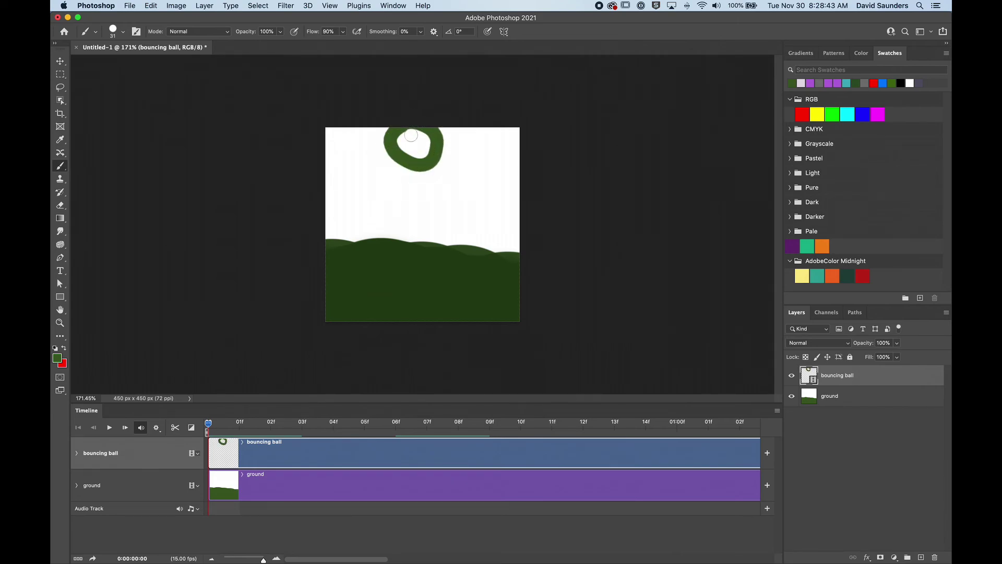
Step: Undo the green ball outline and enlarge the brush to 90 px
{"action": "key", "text": "super+z"}
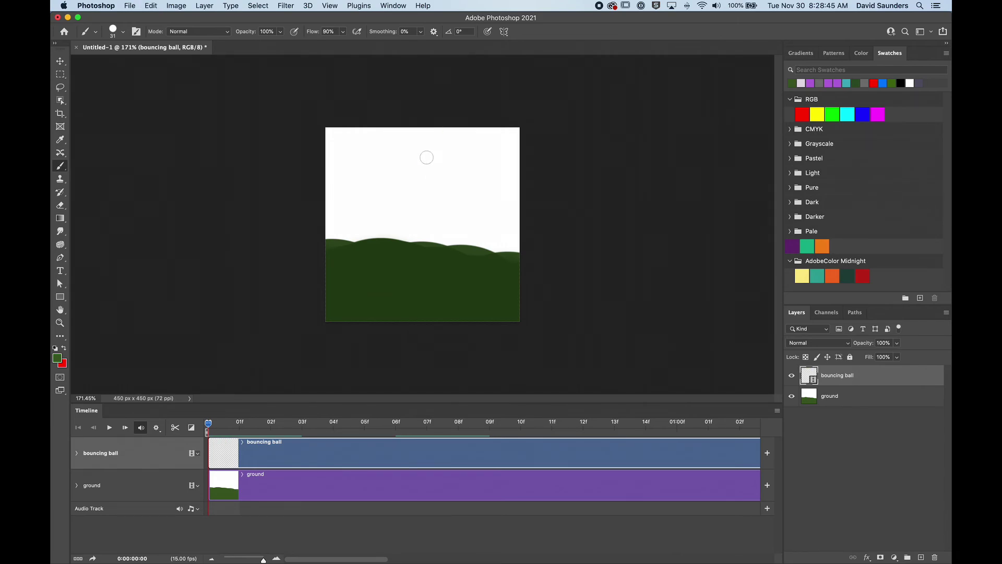
{"action": "key", "text": "bracketright"}
{"action": "key", "text": "bracketright"}
{"action": "key", "text": "bracketright"}
{"action": "key", "text": "bracketright"}
{"action": "key", "text": "bracketright"}
{"action": "key", "text": "bracketright"}
{"action": "left_click", "coordinate": [419, 120]}
{"action": "left_click", "coordinate": [416, 150]}
{"action": "left_click", "coordinate": [411, 168]}
{"action": "left_click", "coordinate": [398, 184]}
{"action": "left_click", "coordinate": [406, 202]}
{"action": "left_click", "coordinate": [422, 210]}
{"action": "left_click", "coordinate": [434, 220]}
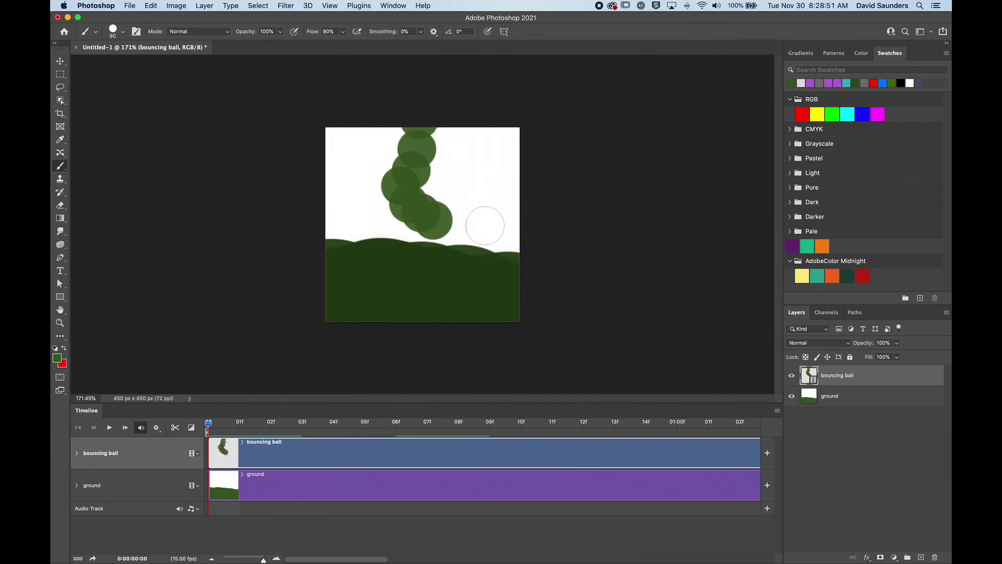
{"action": "key", "text": "super+z"}
{"action": "key", "text": "super+z"}
{"action": "key", "text": "super+z"}
{"action": "key", "text": "super+z"}
{"action": "key", "text": "super+z"}
{"action": "key", "text": "super+z"}
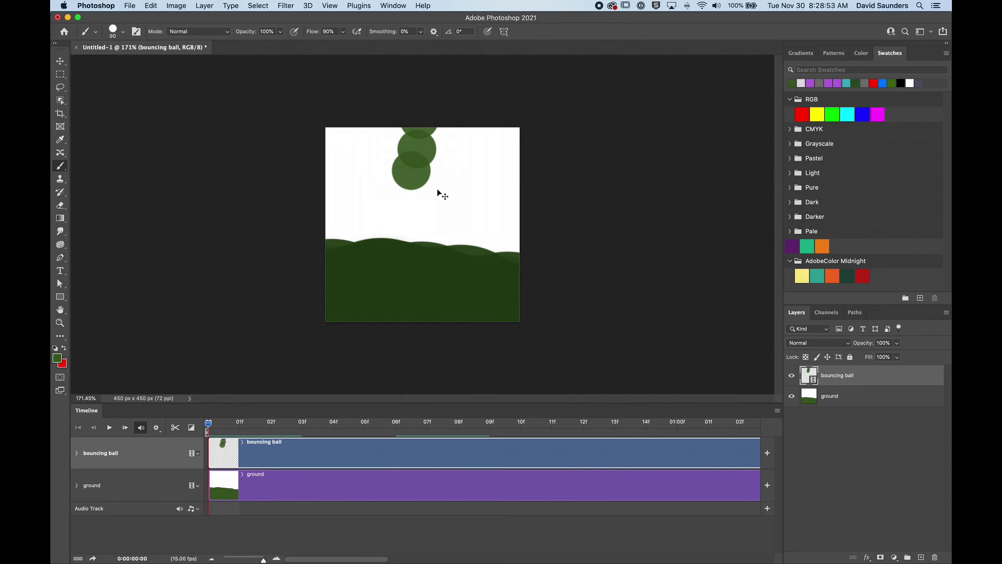
{"action": "key", "text": "super+z"}
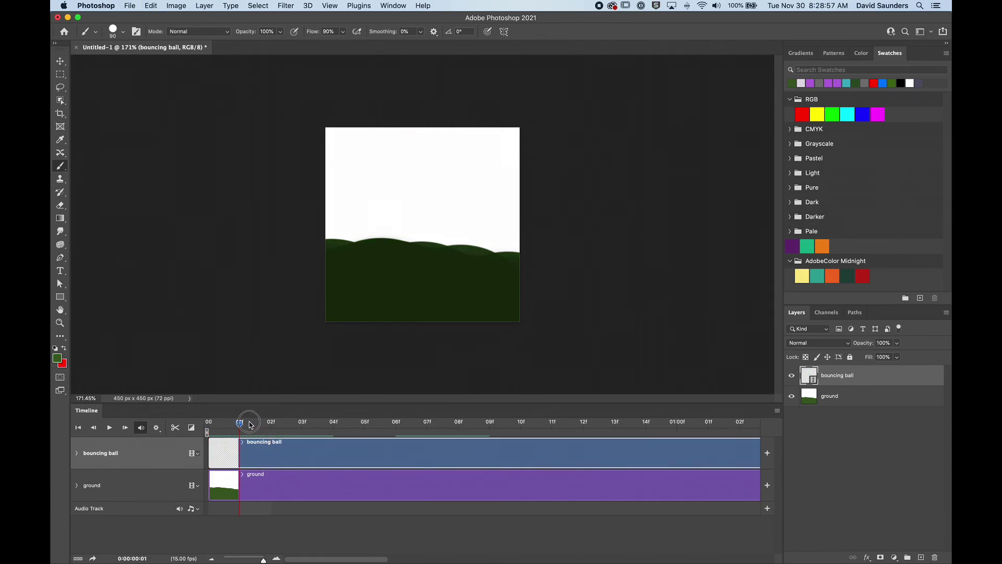
Step: Move the playhead to frame 1 and try a green ball stamp at the canvas's upper edge
{"action": "left_click", "coordinate": [199, 424]}
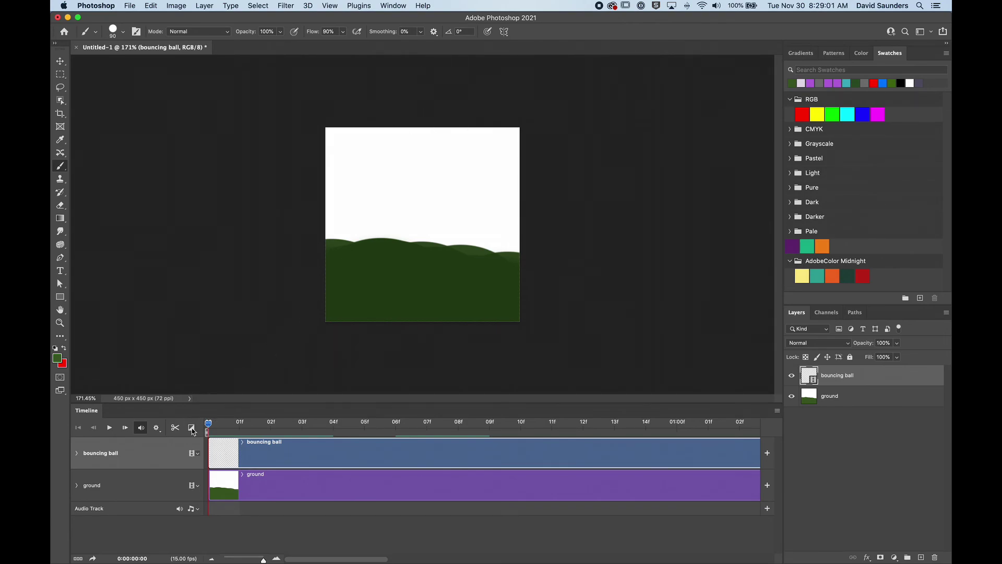
{"action": "left_click_drag", "start_coordinate": [210, 424], "coordinate": [239, 425]}
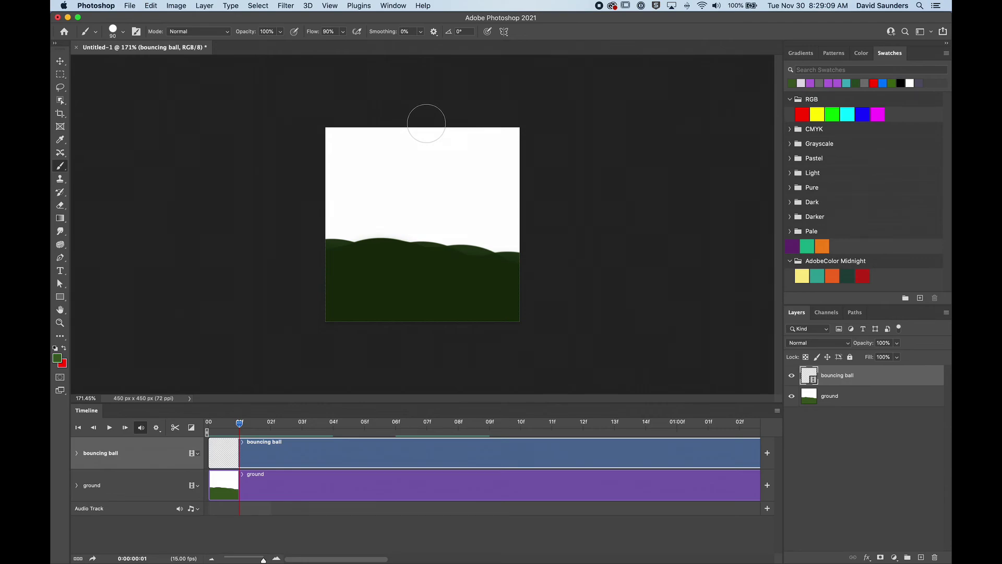
{"action": "left_click", "coordinate": [427, 123]}
{"action": "key", "text": "super+z"}
Step: Set the foreground color to blue 228bb6 and return to the Brush tool
{"action": "left_click", "coordinate": [58, 358]}
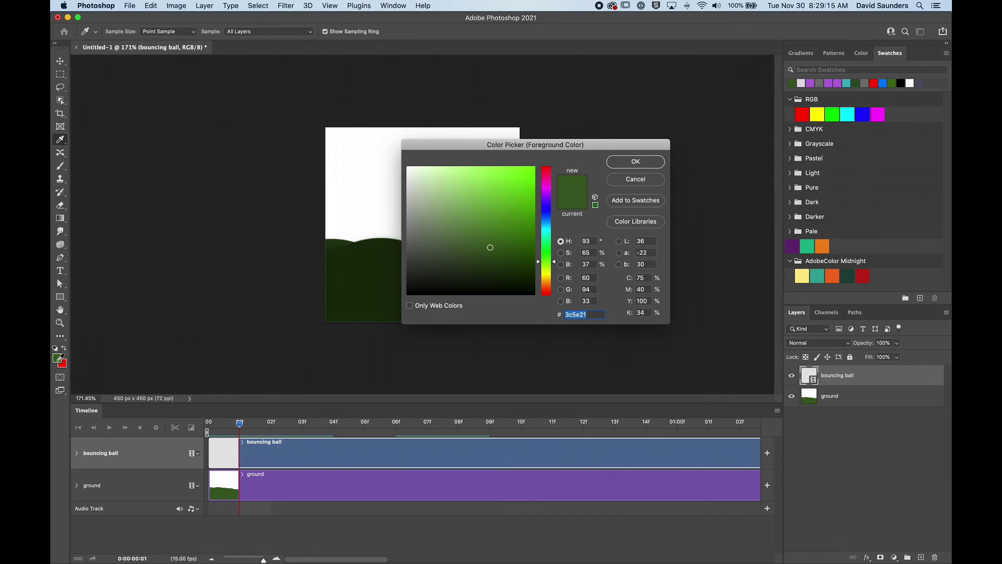
{"action": "left_click_drag", "start_coordinate": [575, 144], "coordinate": [535, 128]}
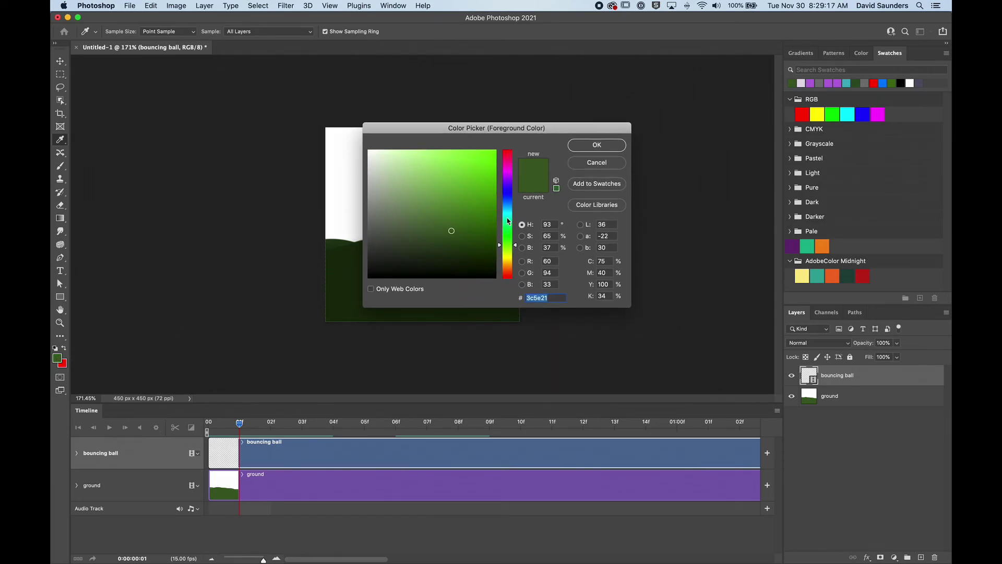
{"action": "left_click_drag", "start_coordinate": [509, 215], "coordinate": [510, 209]}
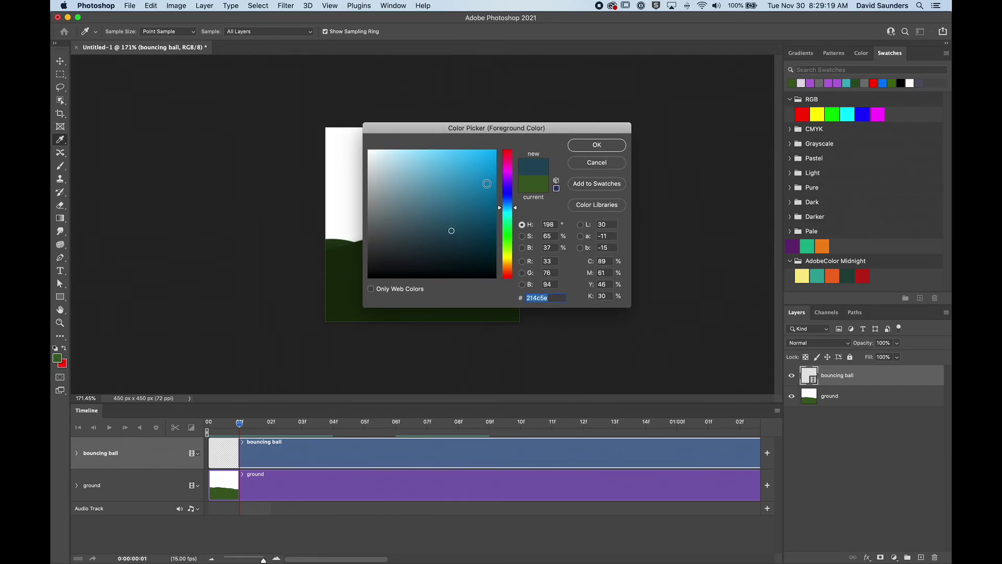
{"action": "left_click_drag", "start_coordinate": [480, 168], "coordinate": [471, 186]}
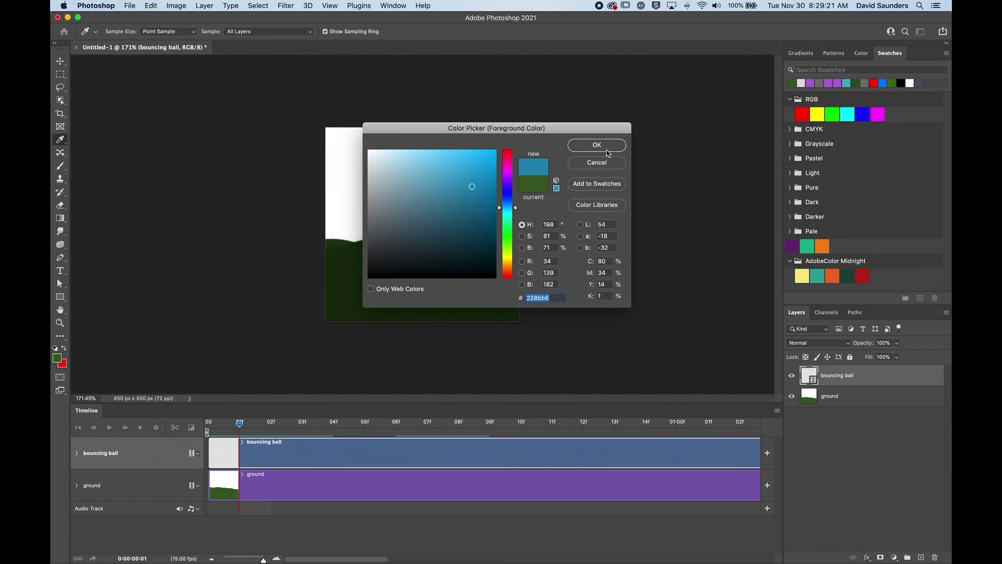
{"action": "left_click", "coordinate": [597, 145]}
{"action": "key", "text": "b"}
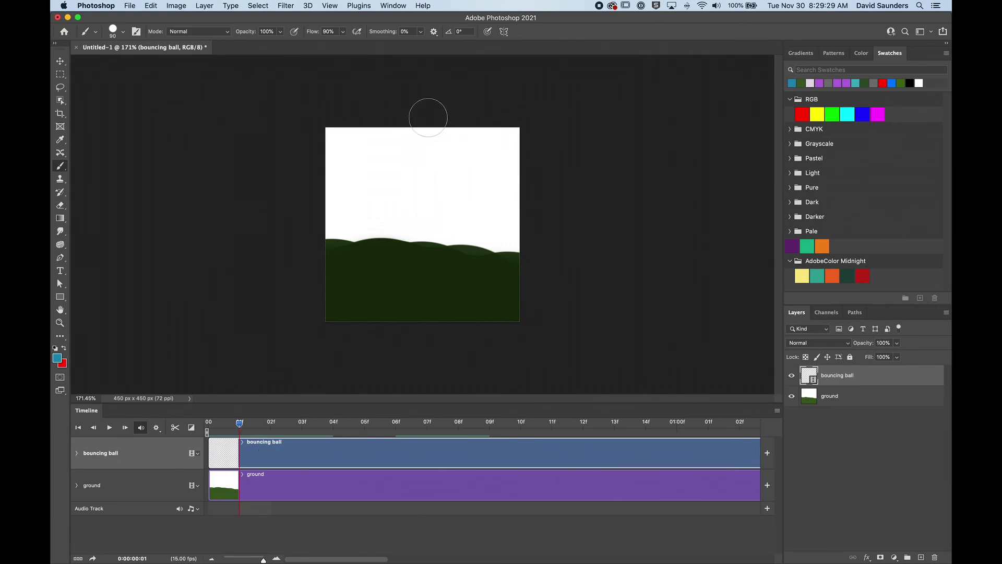
Step: Stamp one blue ball on each of frames 1 to 3, starting half off the canvas's upper edge and descending frame by frame
{"action": "left_click", "coordinate": [423, 121]}
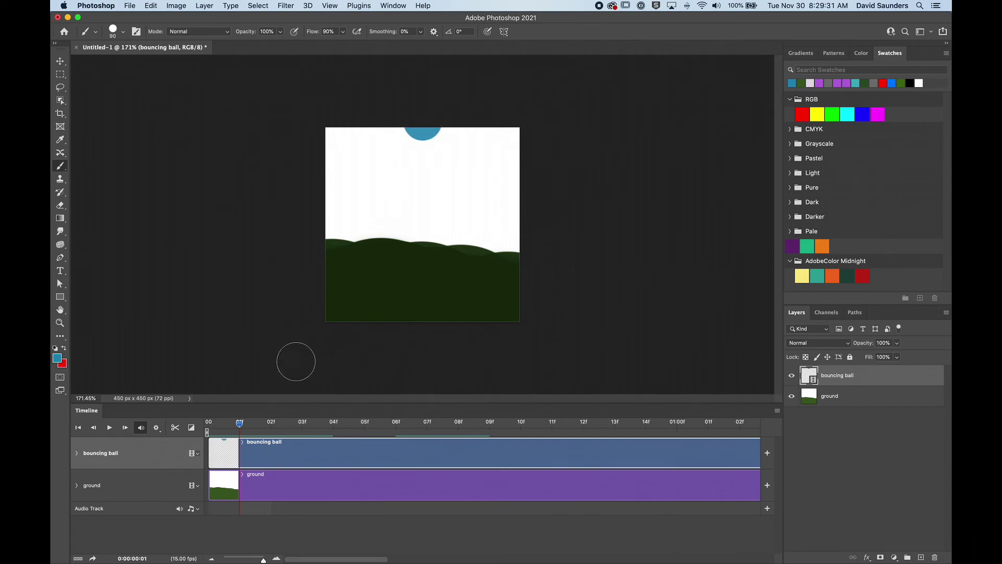
{"action": "left_click_drag", "start_coordinate": [240, 426], "coordinate": [270, 423]}
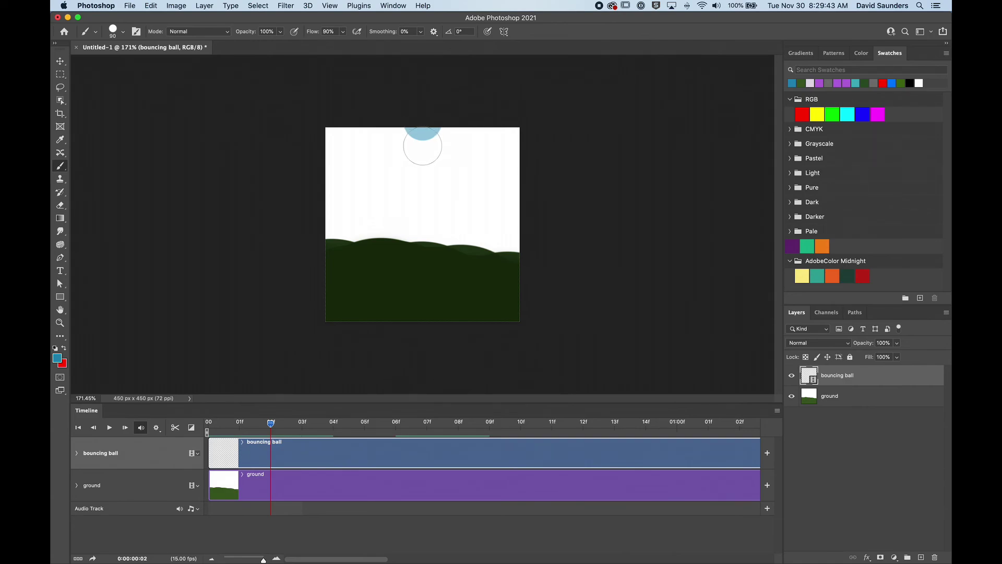
{"action": "left_click", "coordinate": [421, 146]}
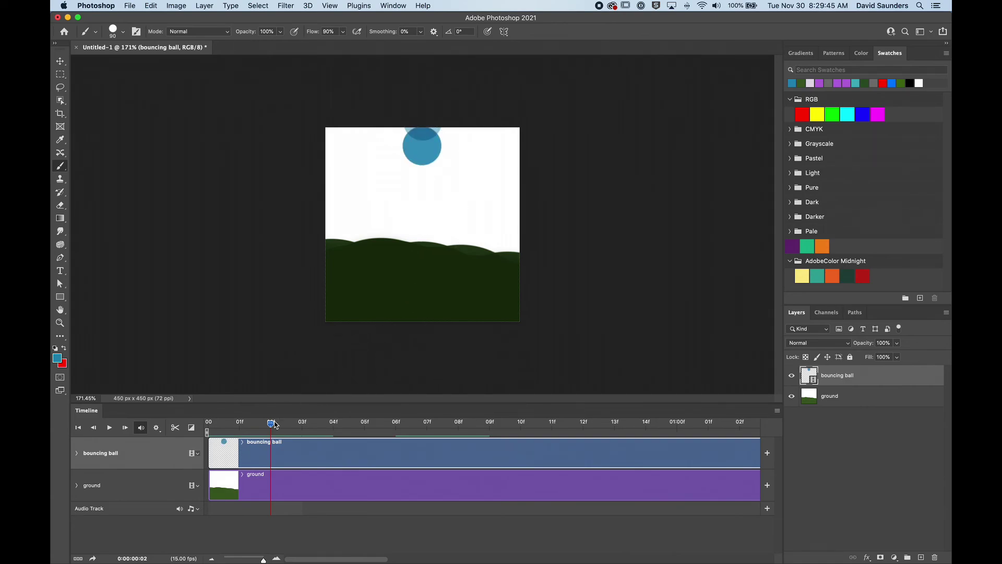
{"action": "left_click_drag", "start_coordinate": [272, 423], "coordinate": [302, 423]}
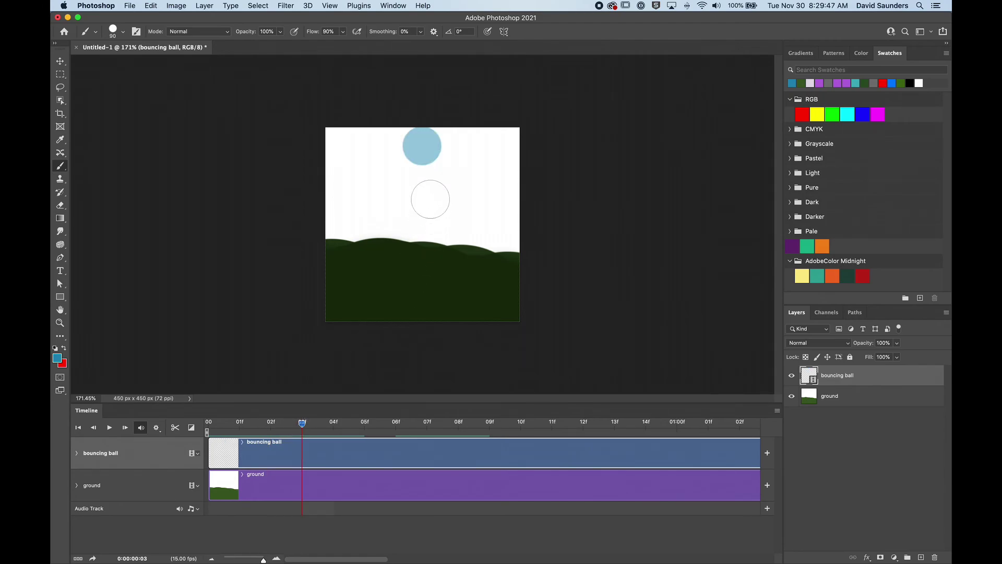
{"action": "left_click", "coordinate": [421, 164]}
Step: Stamp one blue ball on each of frames 4 to 6, lowering it until it touches the ground
{"action": "left_click_drag", "start_coordinate": [302, 423], "coordinate": [320, 427]}
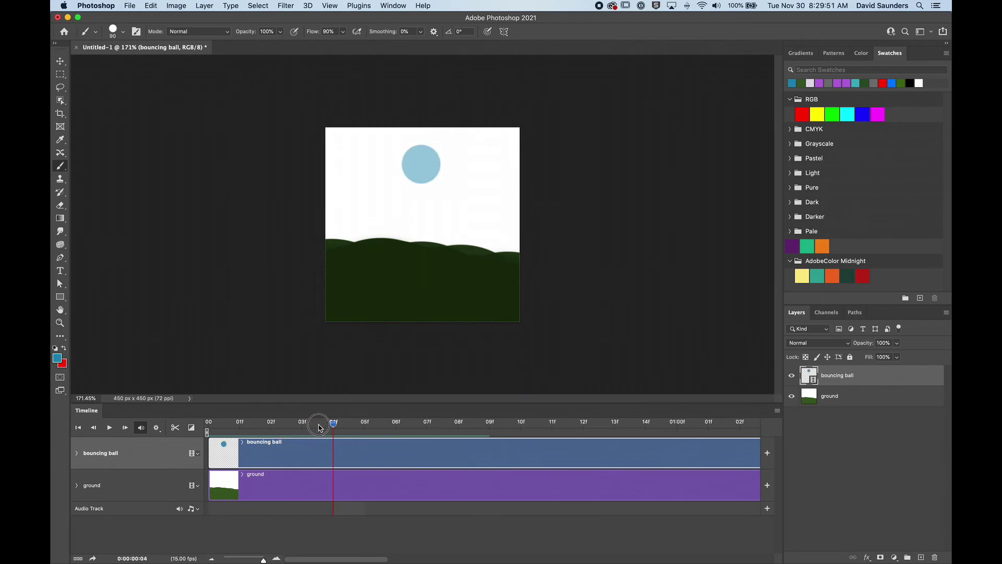
{"action": "left_click", "coordinate": [421, 181]}
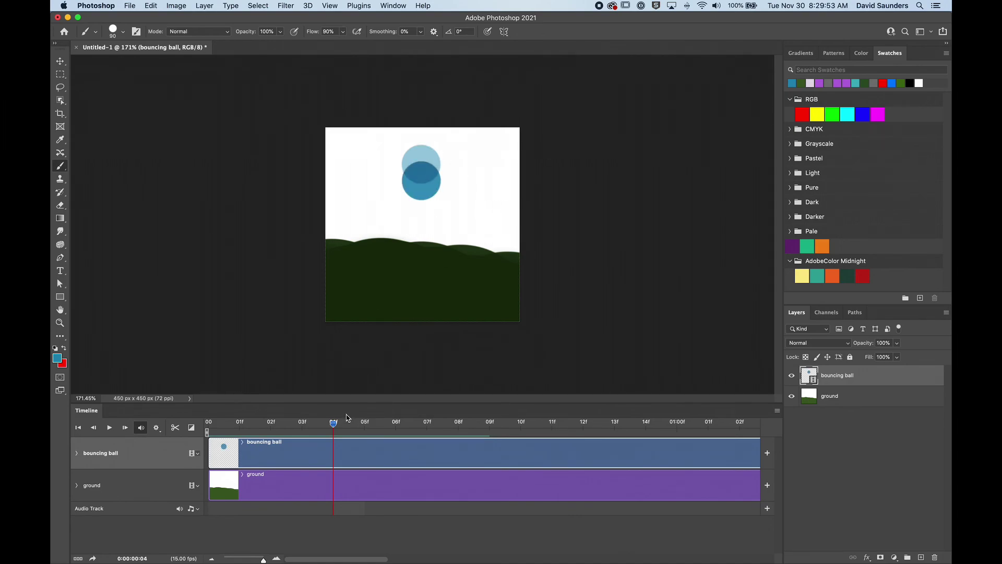
{"action": "left_click_drag", "start_coordinate": [334, 422], "coordinate": [365, 423]}
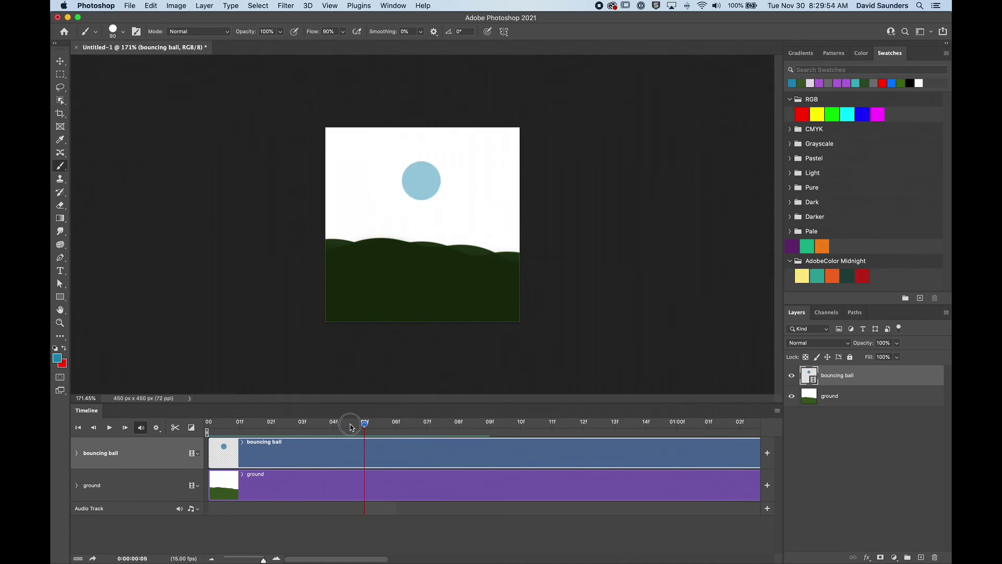
{"action": "left_click", "coordinate": [421, 203]}
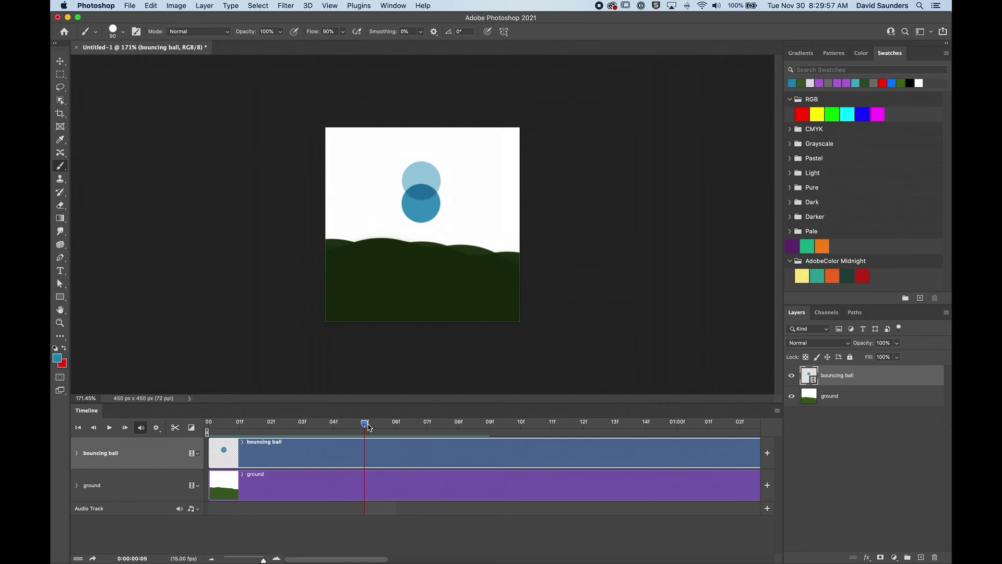
{"action": "left_click_drag", "start_coordinate": [367, 424], "coordinate": [395, 423]}
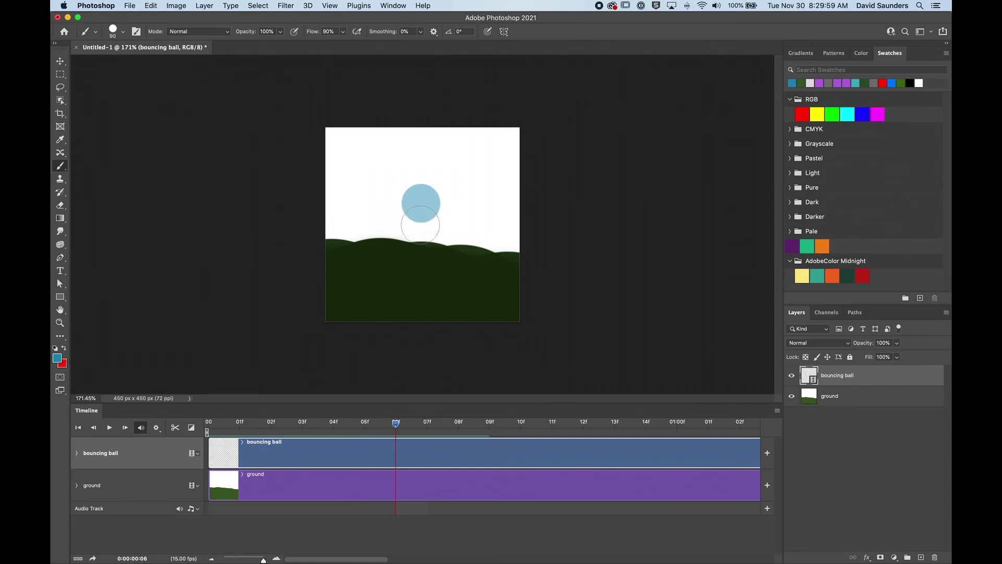
{"action": "left_click", "coordinate": [421, 222]}
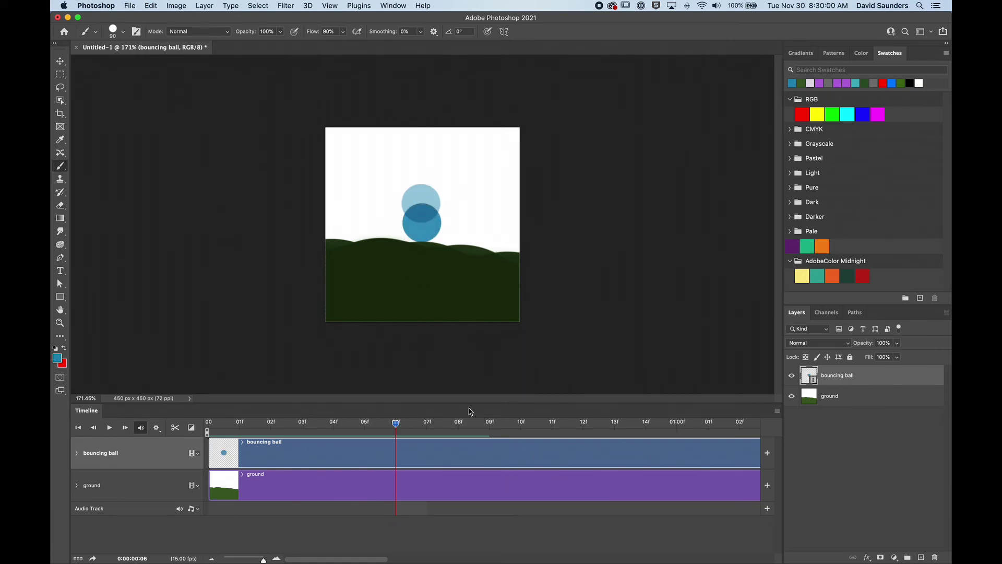
Step: Stamp the ball on frames 7 to 9, shifting it right along the ground and bouncing it upward to the right
{"action": "left_click", "coordinate": [413, 424]}
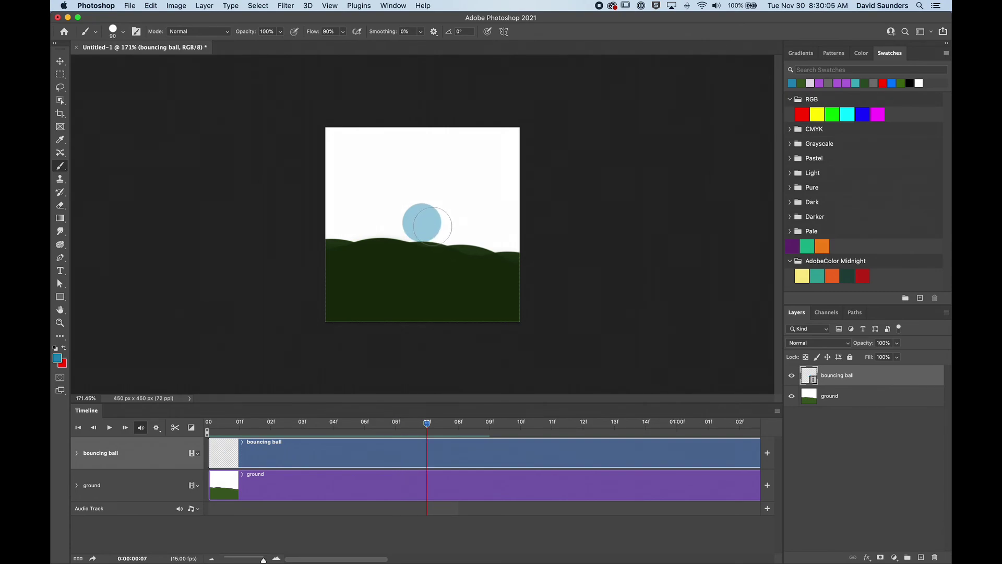
{"action": "left_click", "coordinate": [432, 226]}
{"action": "left_click", "coordinate": [446, 424]}
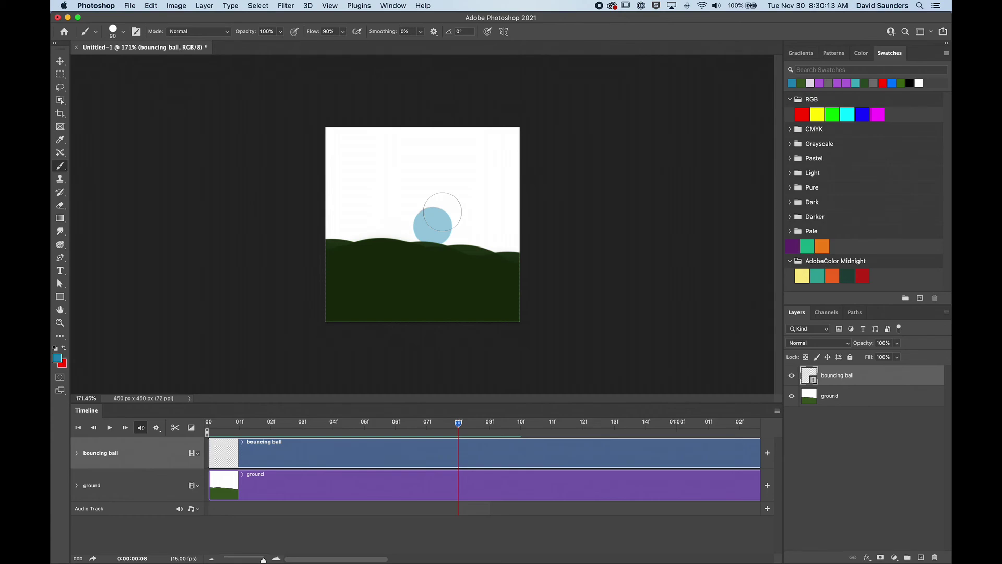
{"action": "left_click", "coordinate": [442, 211]}
{"action": "left_click_drag", "start_coordinate": [462, 423], "coordinate": [483, 425]}
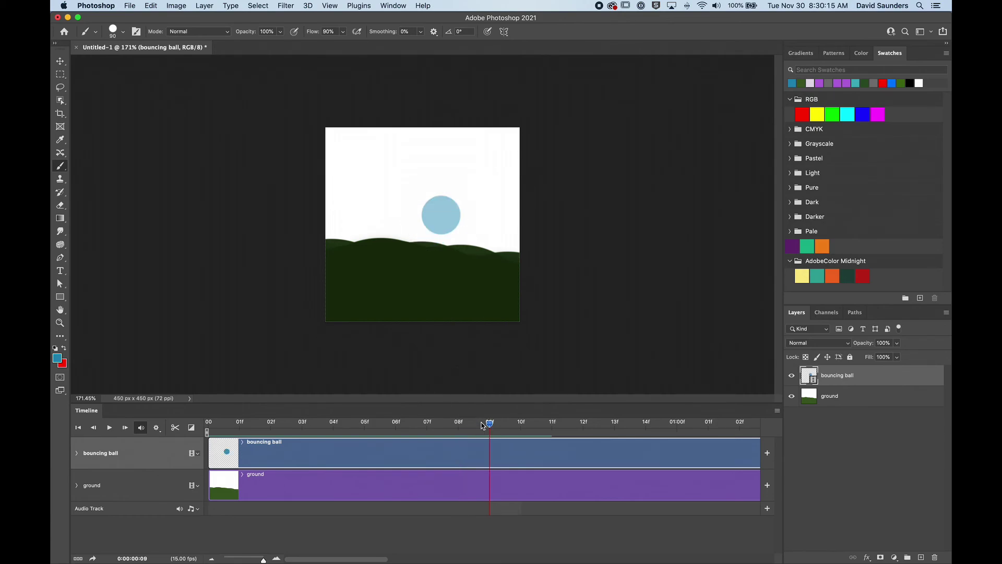
{"action": "left_click", "coordinate": [452, 192]}
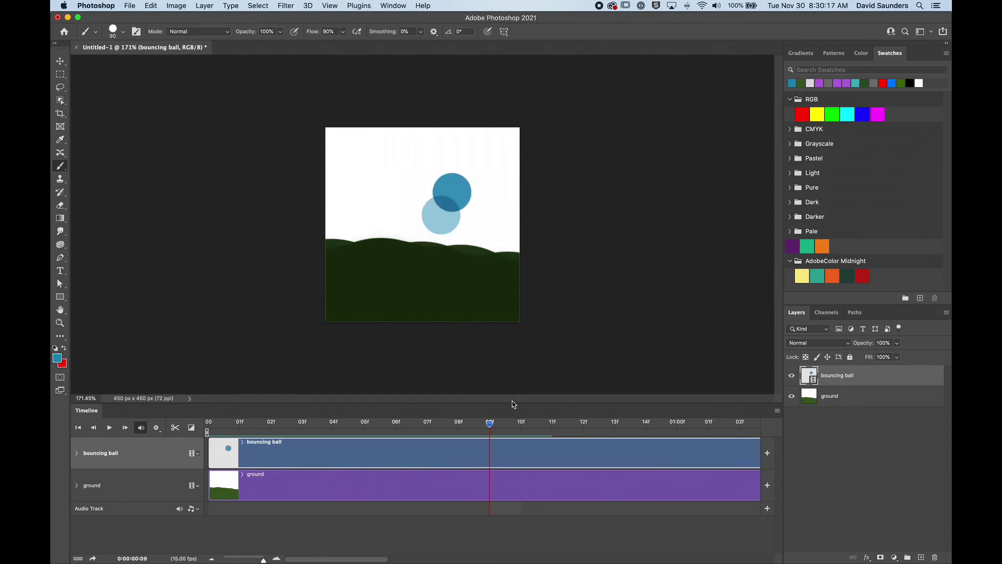
Step: Stamp the ball on frames 10 to 12, rising diagonally until it leaves the canvas near the upper-right corner
{"action": "left_click_drag", "start_coordinate": [490, 423], "coordinate": [520, 423]}
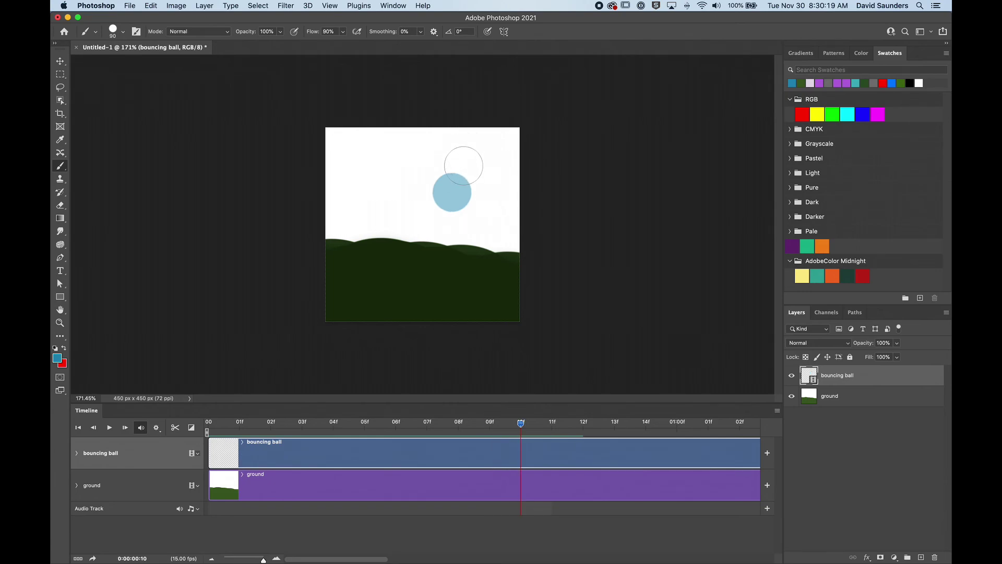
{"action": "left_click", "coordinate": [463, 168]}
{"action": "left_click", "coordinate": [537, 424]}
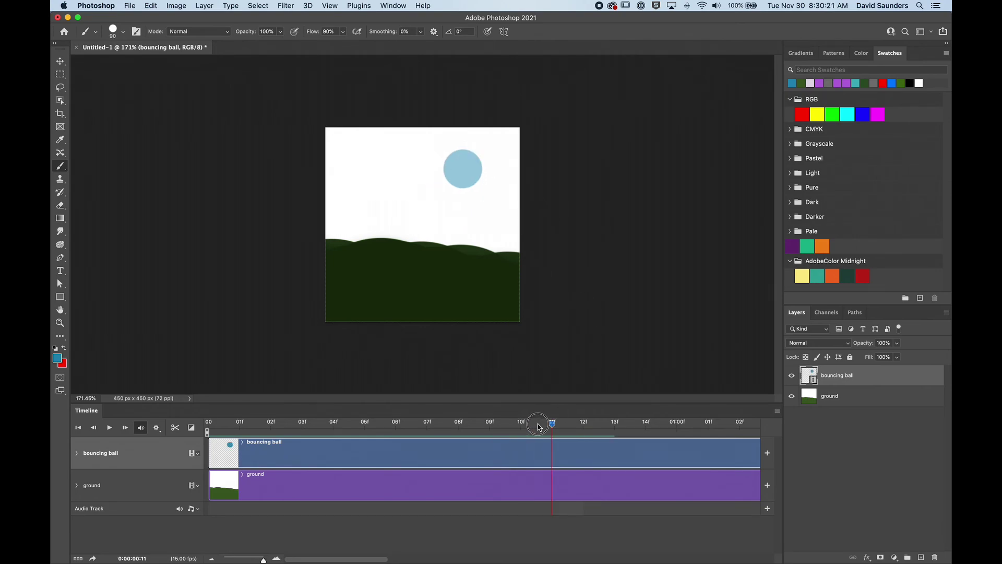
{"action": "left_click", "coordinate": [477, 147]}
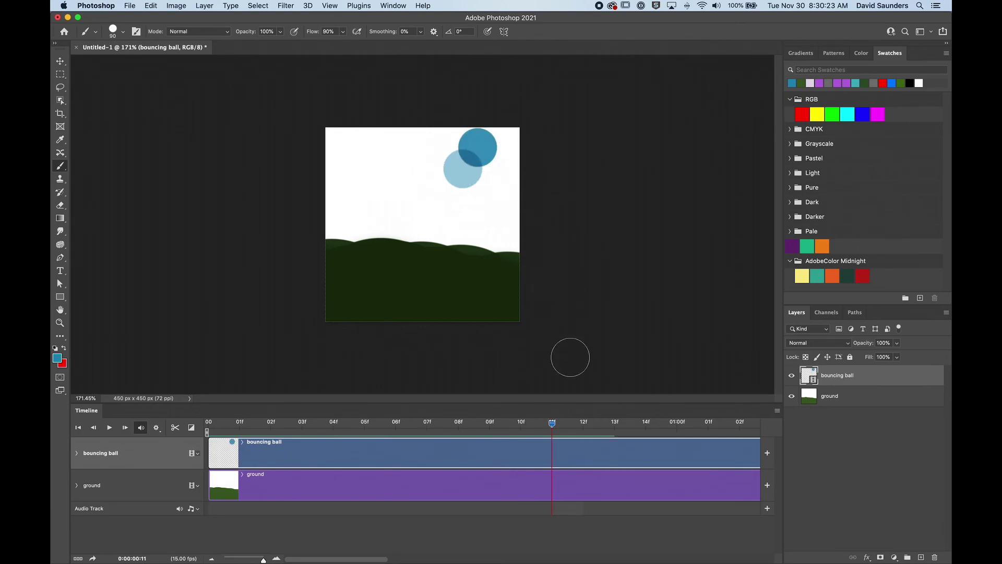
{"action": "left_click", "coordinate": [576, 424]}
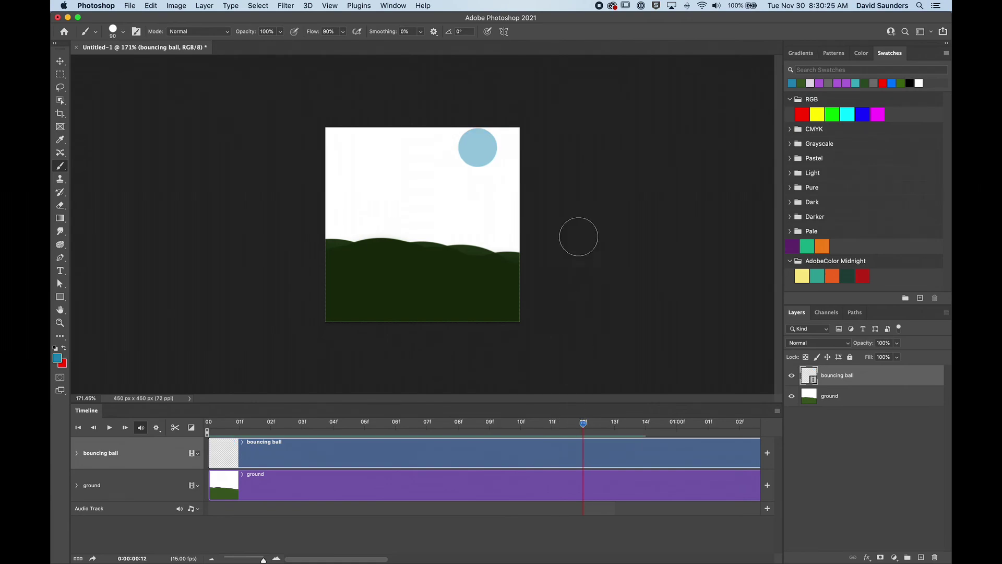
{"action": "left_click", "coordinate": [491, 126]}
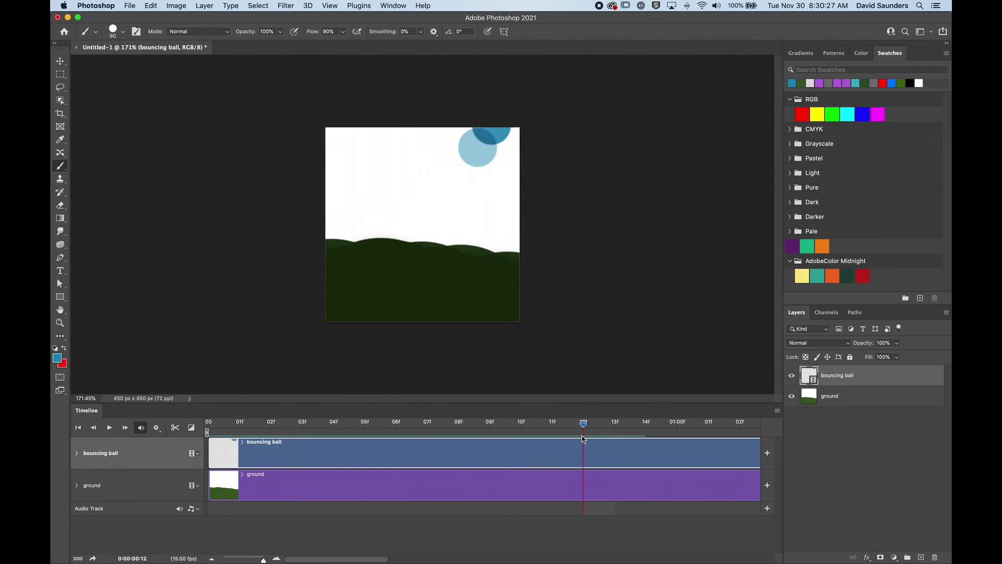
Step: Disable onion skins and play the animation from the first frame
{"action": "left_click", "coordinate": [614, 424]}
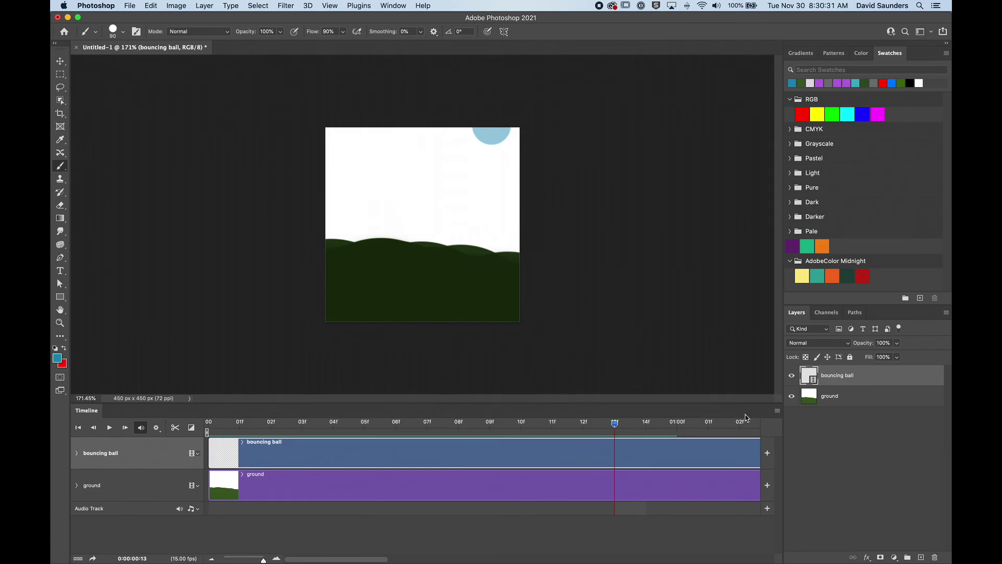
{"action": "left_click", "coordinate": [777, 412]}
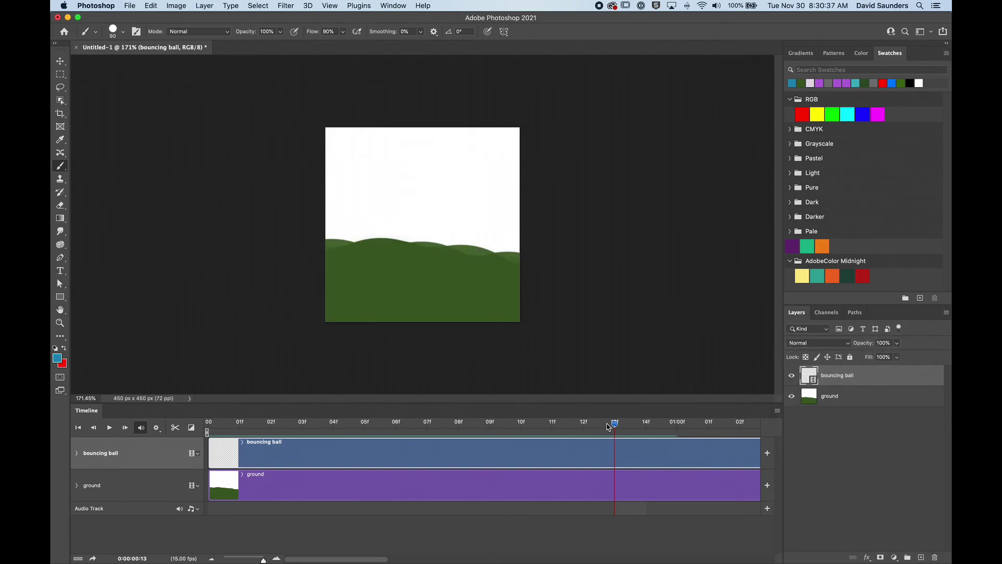
{"action": "left_click_drag", "start_coordinate": [616, 426], "coordinate": [185, 409]}
{"action": "key", "text": "space"}
{"action": "key", "text": "space"}
{"action": "key", "text": "space"}
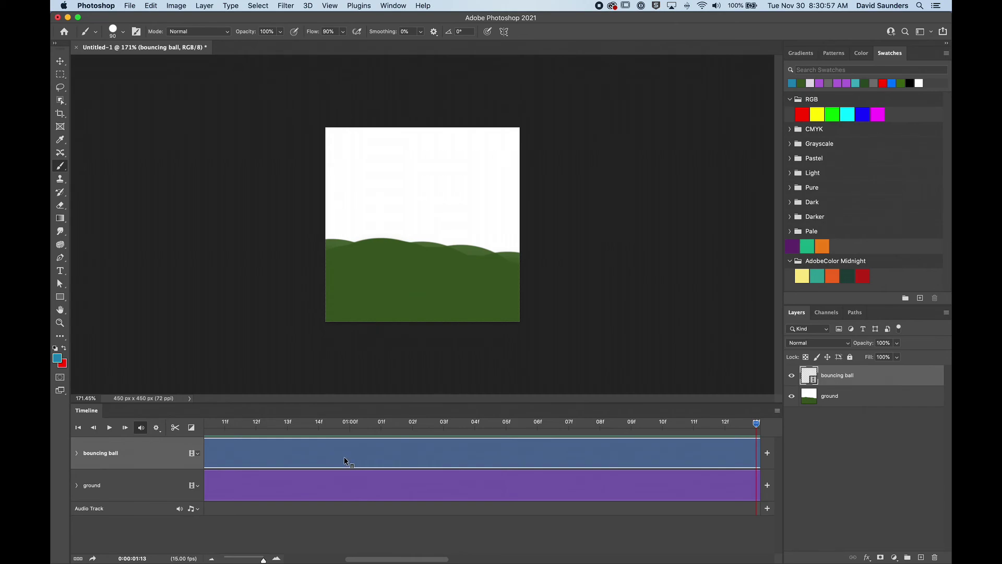
Step: Trim the end of the bouncing ball clip to about 3 seconds on the timeline
{"action": "left_click_drag", "start_coordinate": [365, 561], "coordinate": [704, 559]}
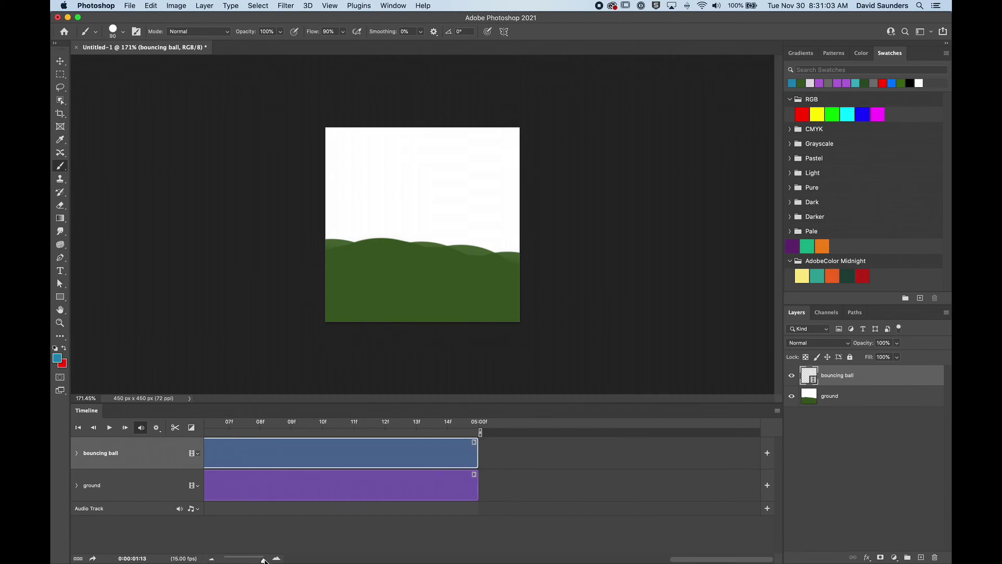
{"action": "left_click_drag", "start_coordinate": [263, 560], "coordinate": [239, 560]}
{"action": "left_click_drag", "start_coordinate": [416, 452], "coordinate": [336, 453]}
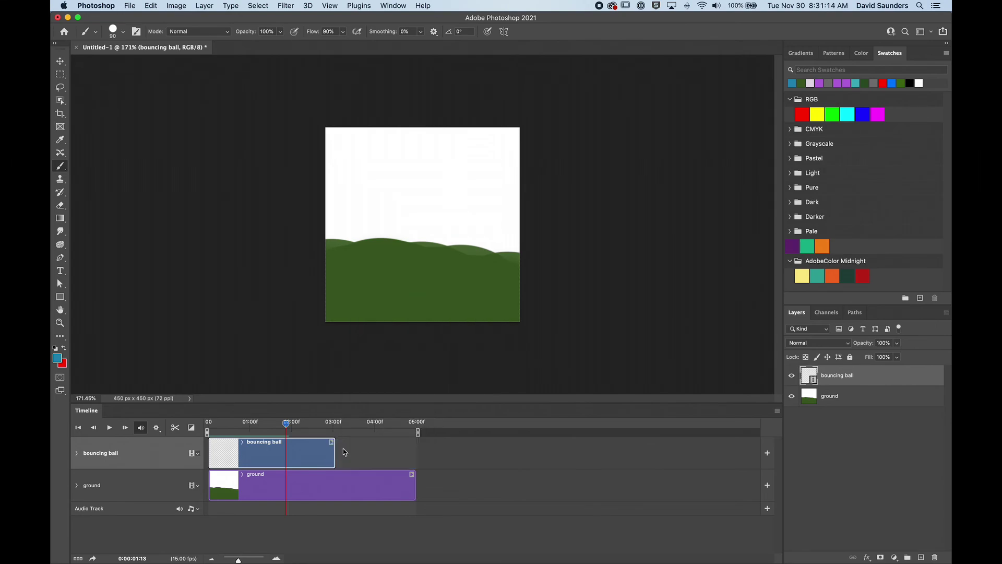
Step: Trim the end of the ground clip to about 3 seconds, level with the bouncing ball clip
{"action": "left_click", "coordinate": [417, 489]}
{"action": "left_click_drag", "start_coordinate": [415, 485], "coordinate": [335, 485]}
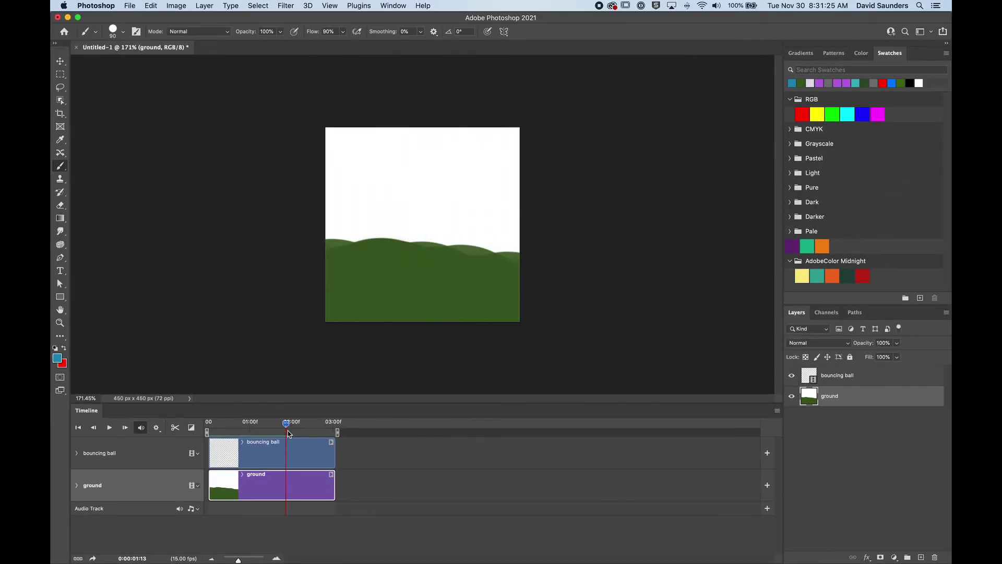
Step: Scrub the timeline around frames 6 to 8 to examine the ball's position from frame to frame
{"action": "mouse_move", "coordinate": [287, 423]}
{"action": "left_mouse_down"}
{"action": "mouse_move", "coordinate": [201, 421]}
{"action": "mouse_move", "coordinate": [258, 422]}
{"action": "mouse_move", "coordinate": [224, 424]}
{"action": "left_mouse_up"}
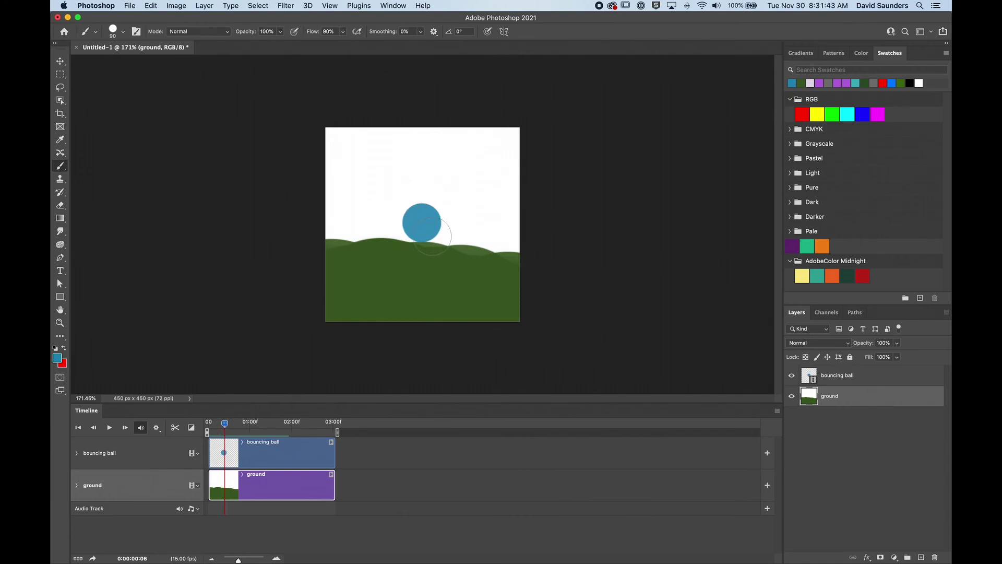
{"action": "left_click", "coordinate": [231, 423]}
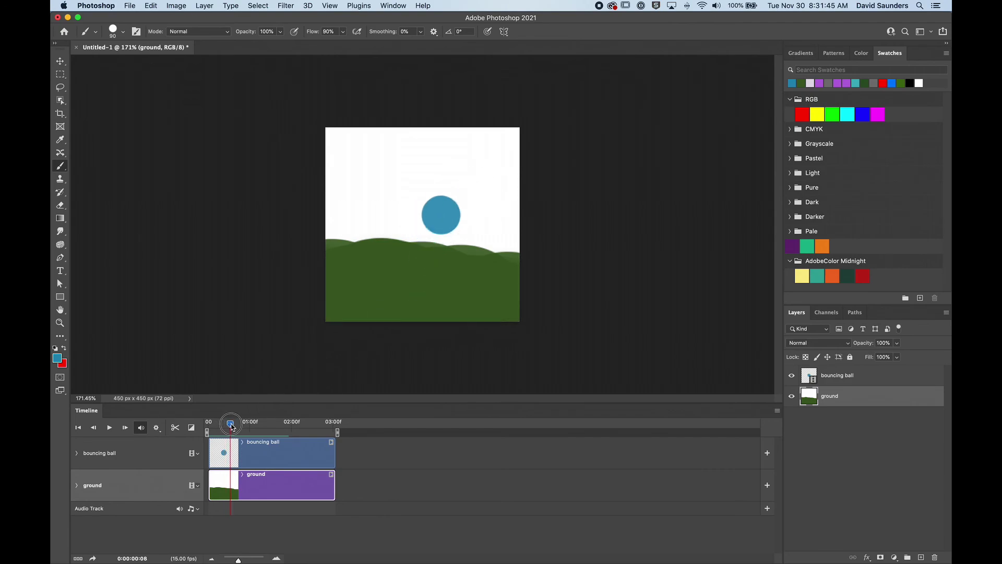
{"action": "mouse_move", "coordinate": [231, 424]}
{"action": "left_mouse_down"}
{"action": "mouse_move", "coordinate": [207, 427]}
{"action": "mouse_move", "coordinate": [232, 433]}
{"action": "left_mouse_up"}
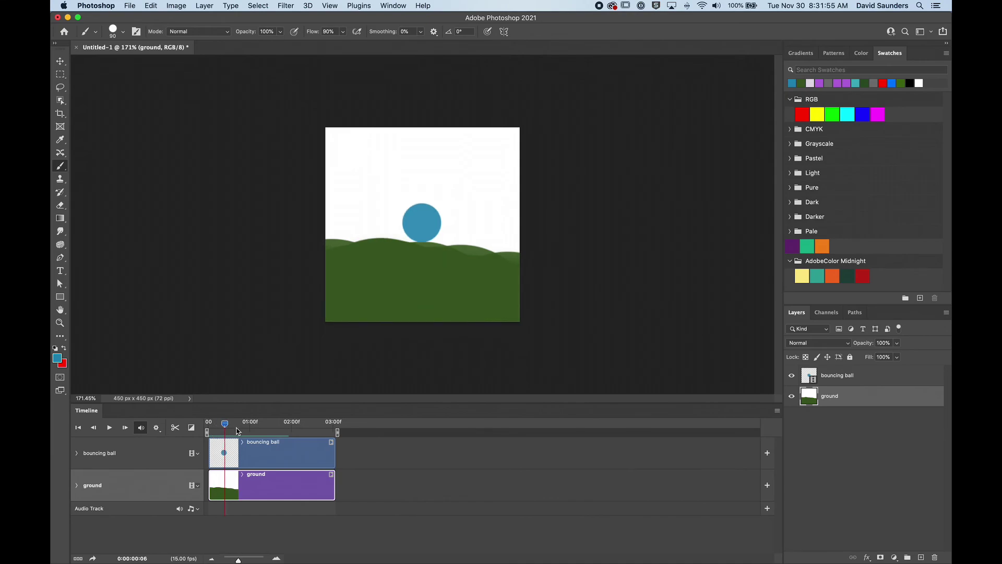
Step: Create a new 450 x 450 px, 72 ppi RGB document with a white background and add a video timeline
{"action": "key", "text": "super+n"}
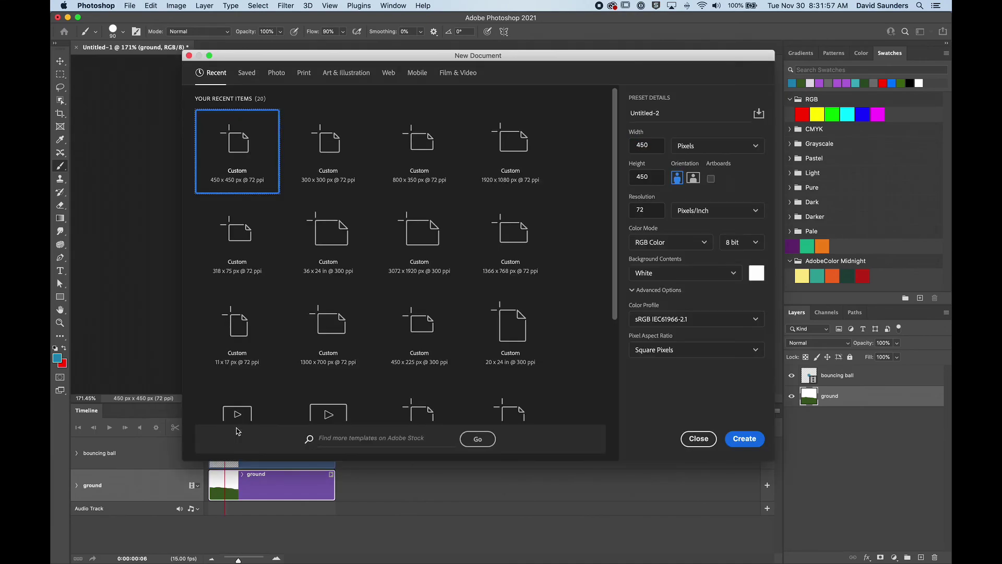
{"action": "left_click", "coordinate": [745, 440]}
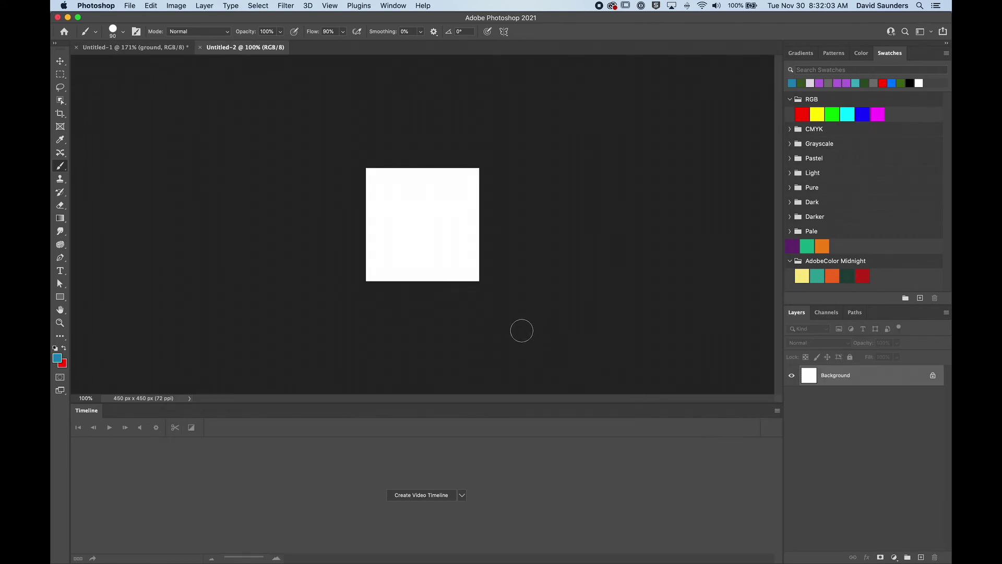
{"action": "left_click", "coordinate": [424, 495]}
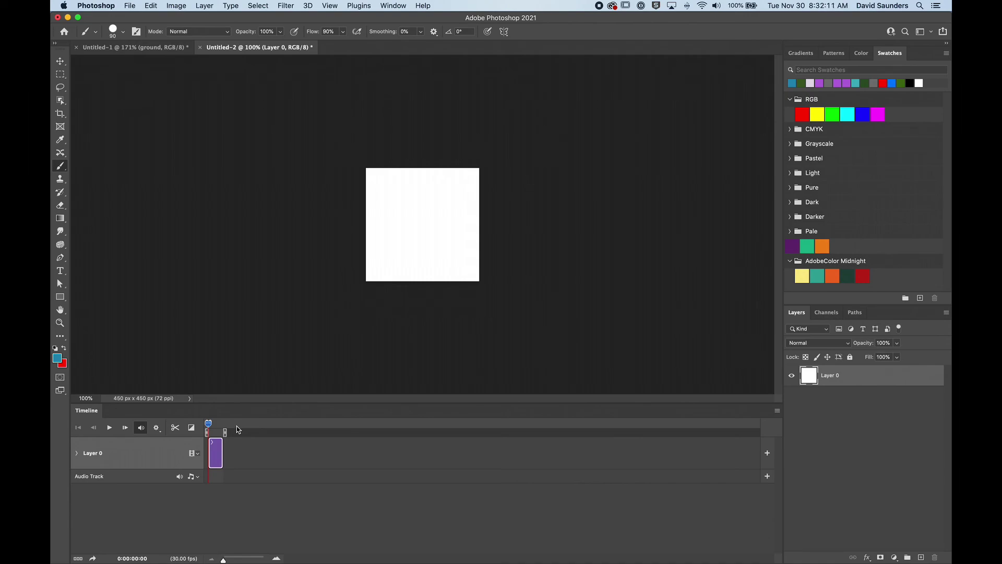
Step: Place shoes.png as an embedded image and scale it about its centre to about 272 x 285 px
{"action": "left_click", "coordinate": [129, 6]}
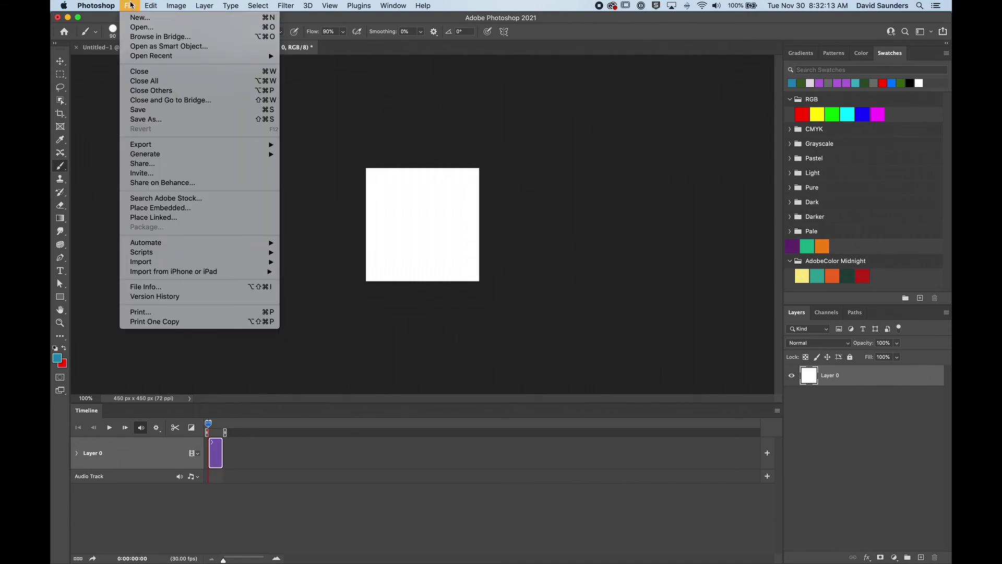
{"action": "left_click", "coordinate": [138, 208]}
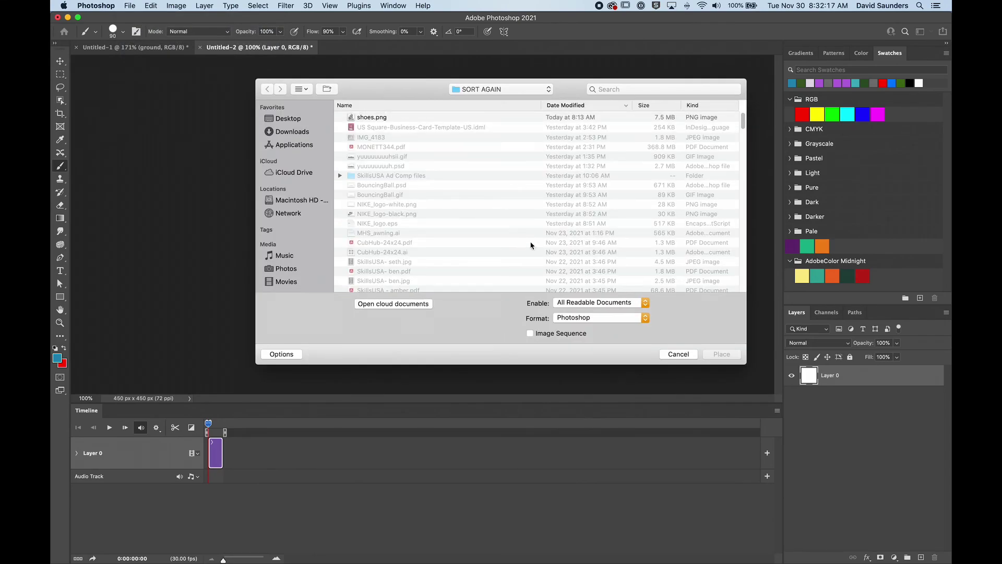
{"action": "left_click", "coordinate": [399, 121]}
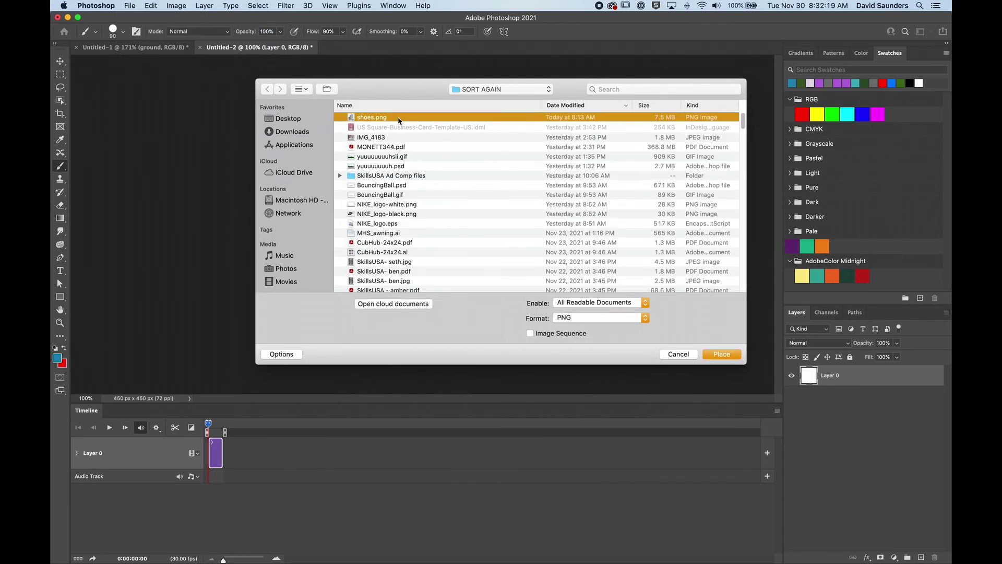
{"action": "key", "text": "space"}
{"action": "key", "text": "space"}
{"action": "left_click", "coordinate": [723, 355]}
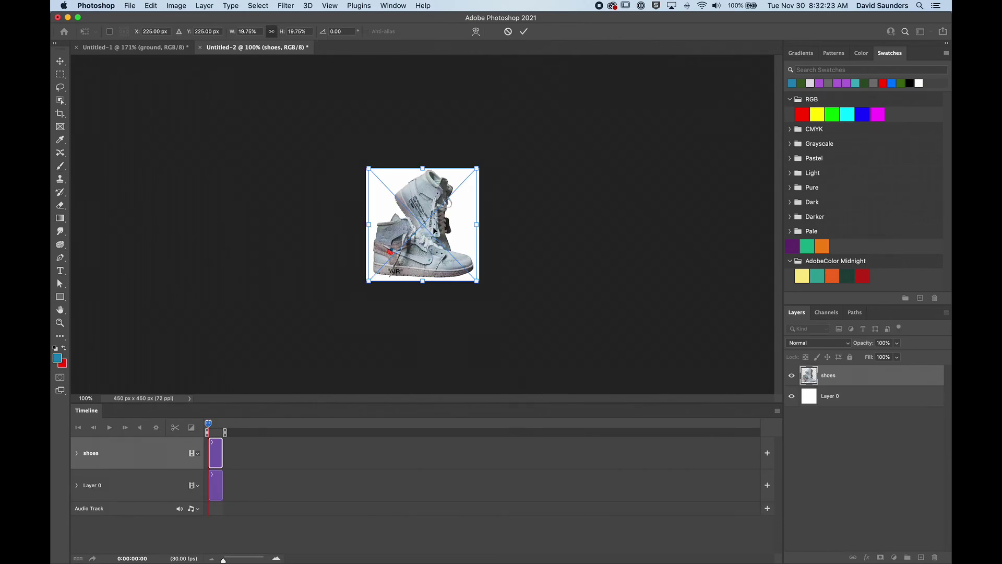
{"action": "left_click_drag", "start_coordinate": [477, 171], "coordinate": [455, 188]}
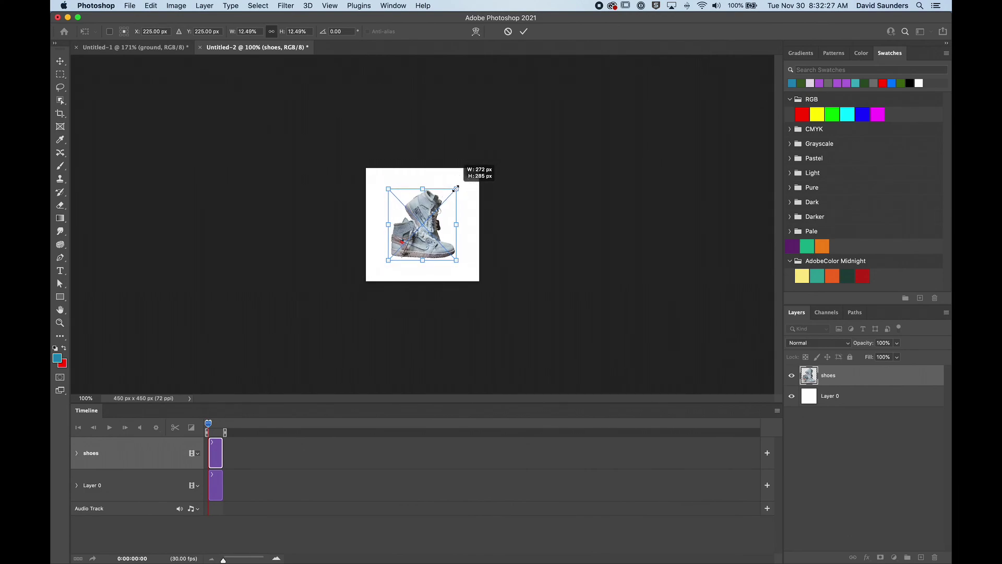
{"action": "key", "text": "Return"}
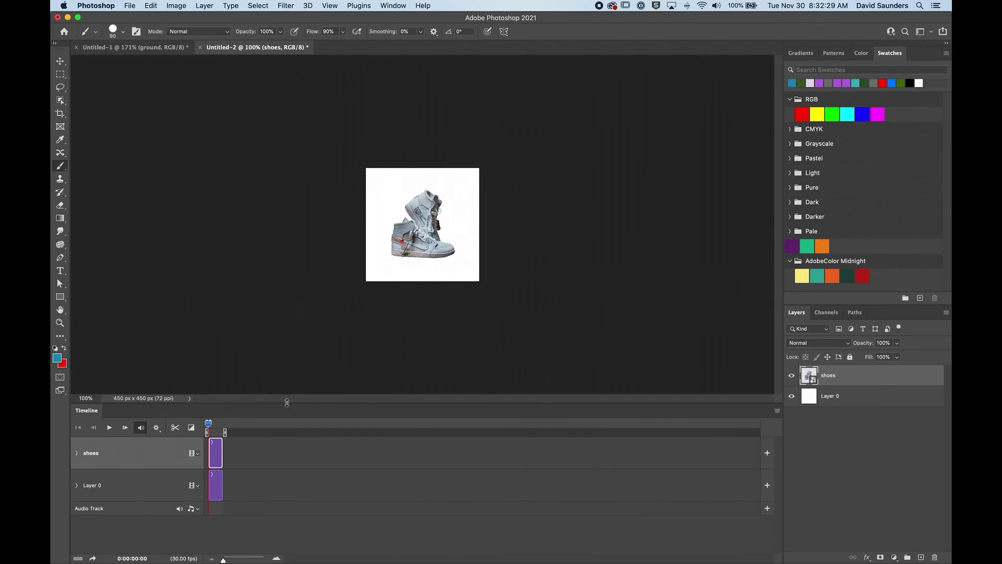
Step: Add a placeholder text line in blue #228bb6, League Gothic Regular 117 pt, and centre it along the canvas's lower edge
{"action": "left_click_drag", "start_coordinate": [223, 559], "coordinate": [235, 560]}
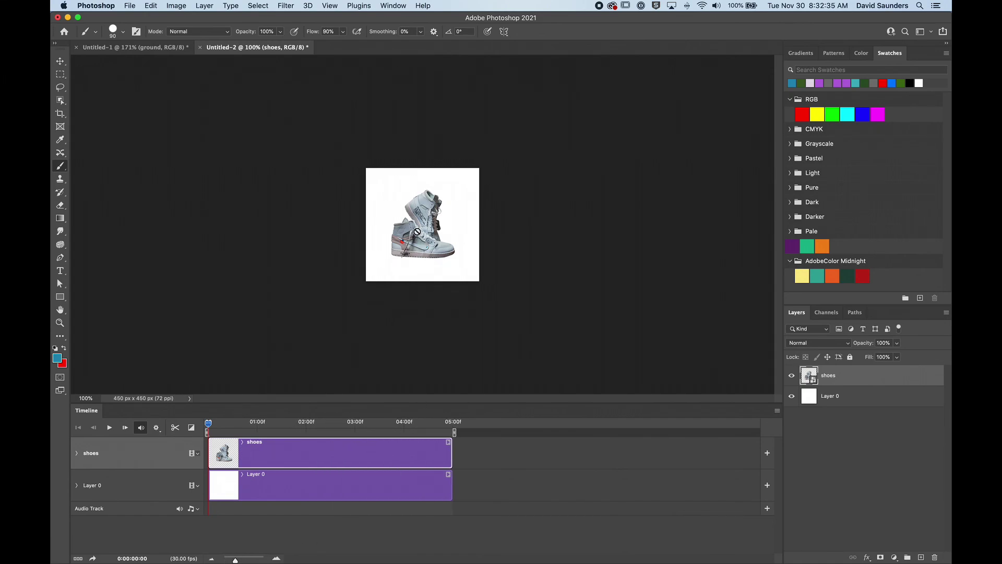
{"action": "key", "text": "t"}
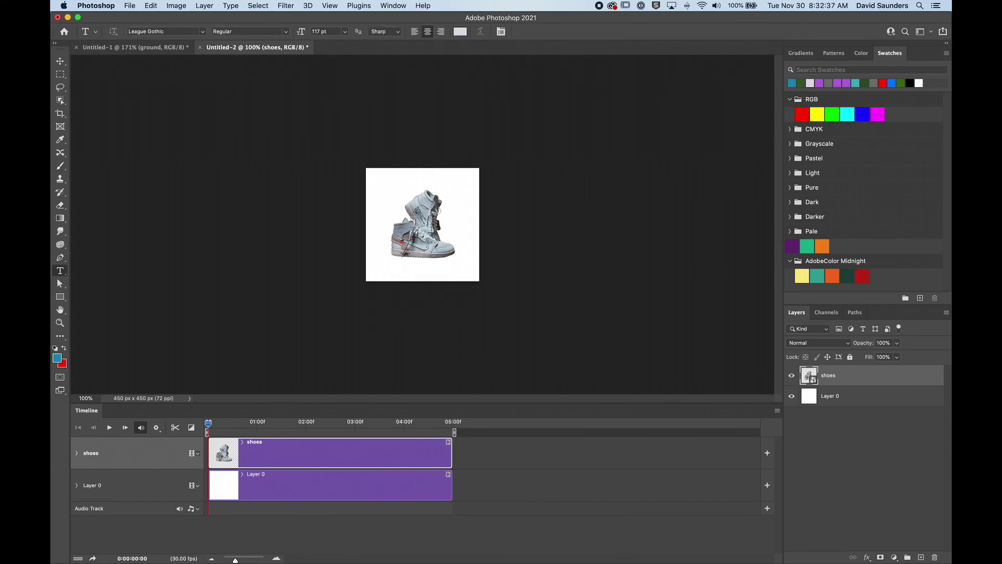
{"action": "left_click", "coordinate": [169, 30]}
{"action": "left_click", "coordinate": [58, 358]}
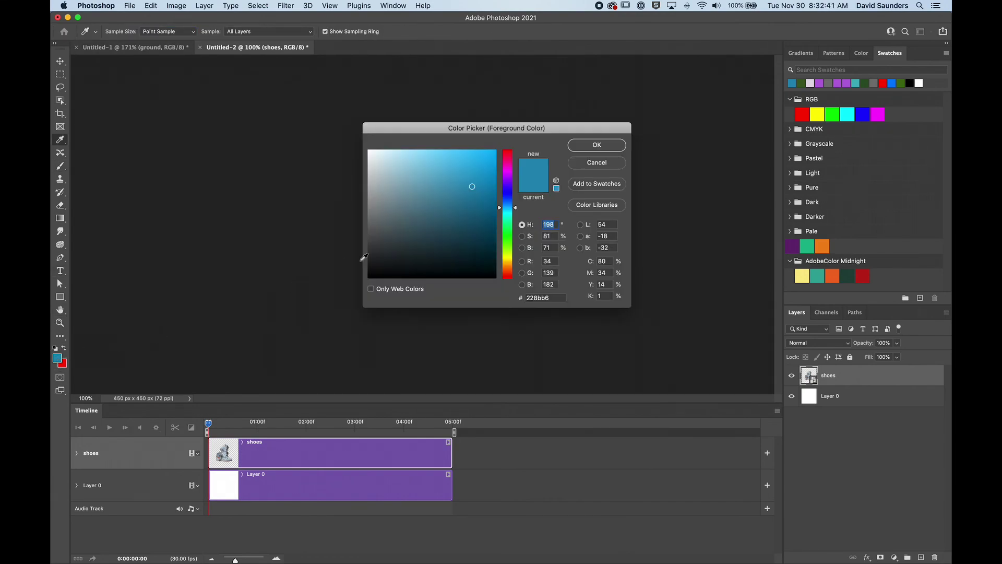
{"action": "left_click", "coordinate": [597, 145]}
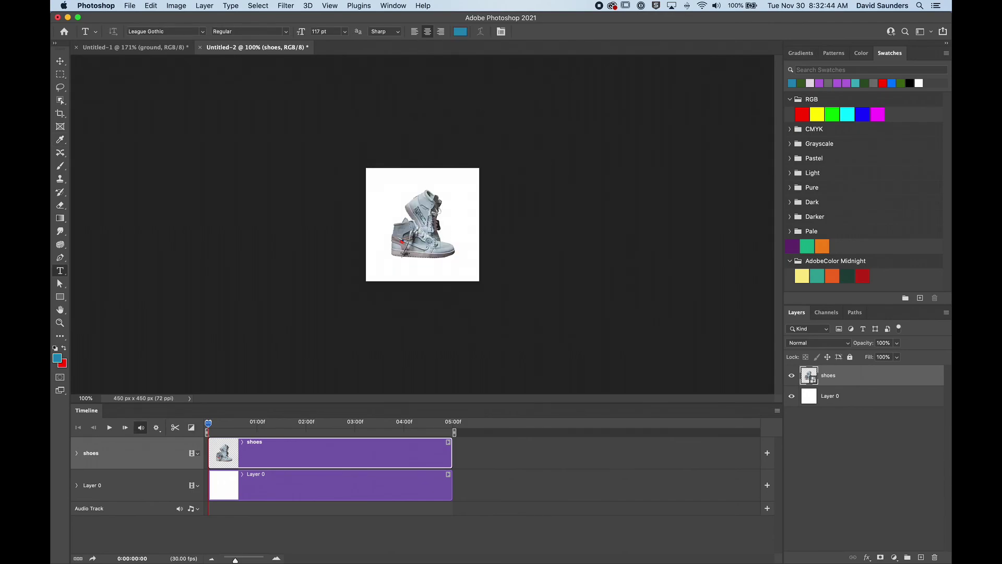
{"action": "left_click", "coordinate": [382, 269]}
{"action": "left_click", "coordinate": [60, 61]}
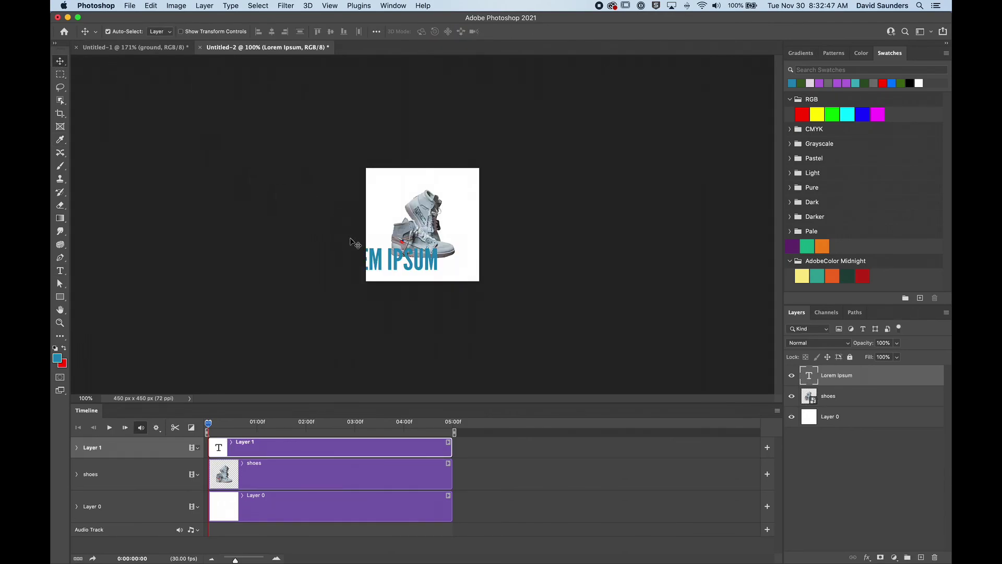
{"action": "left_click_drag", "start_coordinate": [391, 267], "coordinate": [419, 268]}
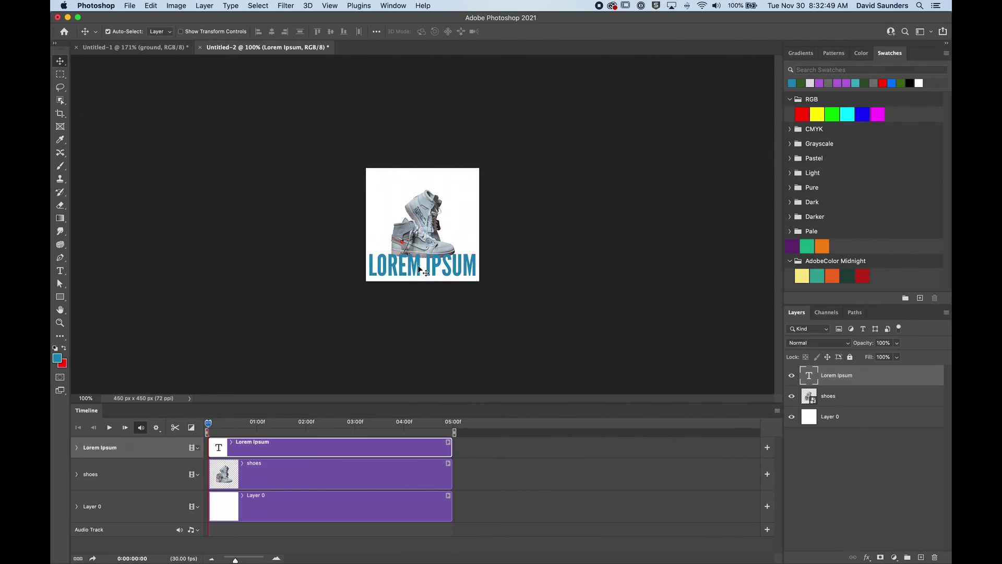
Step: Replace the placeholder text with "JUST DO IT."
{"action": "double_click", "coordinate": [418, 267]}
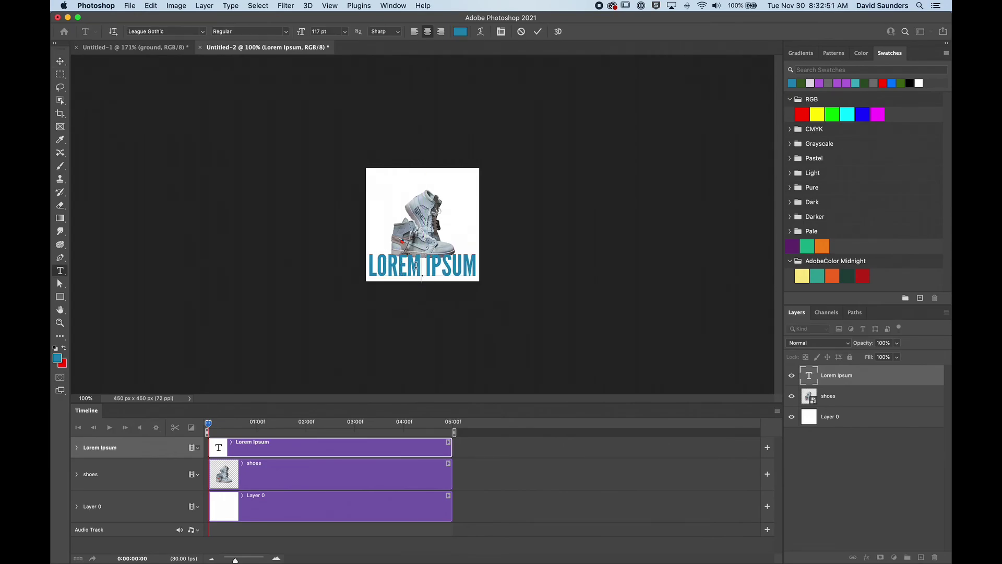
{"action": "type", "text": "JUST DO"}
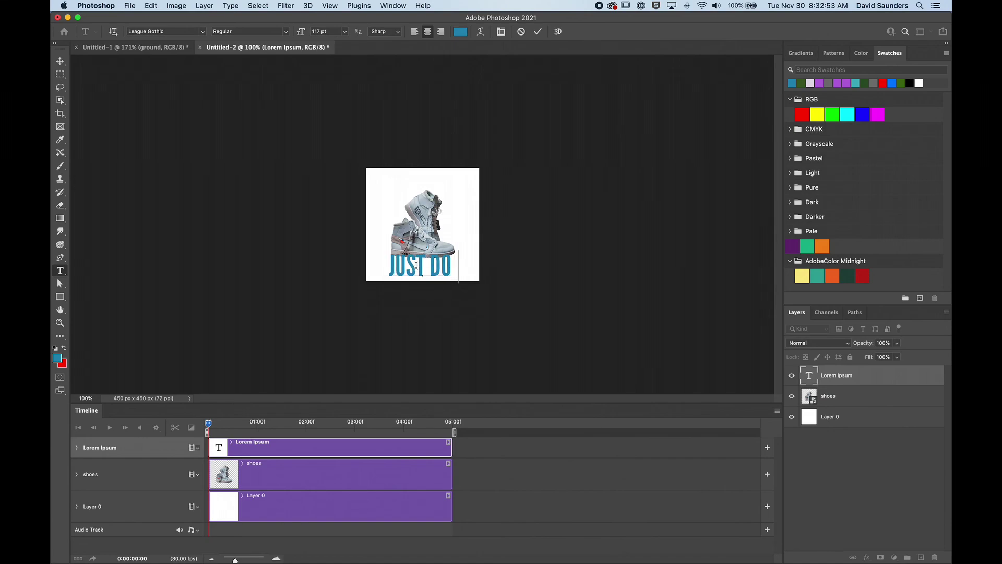
{"action": "type", "text": " IT."}
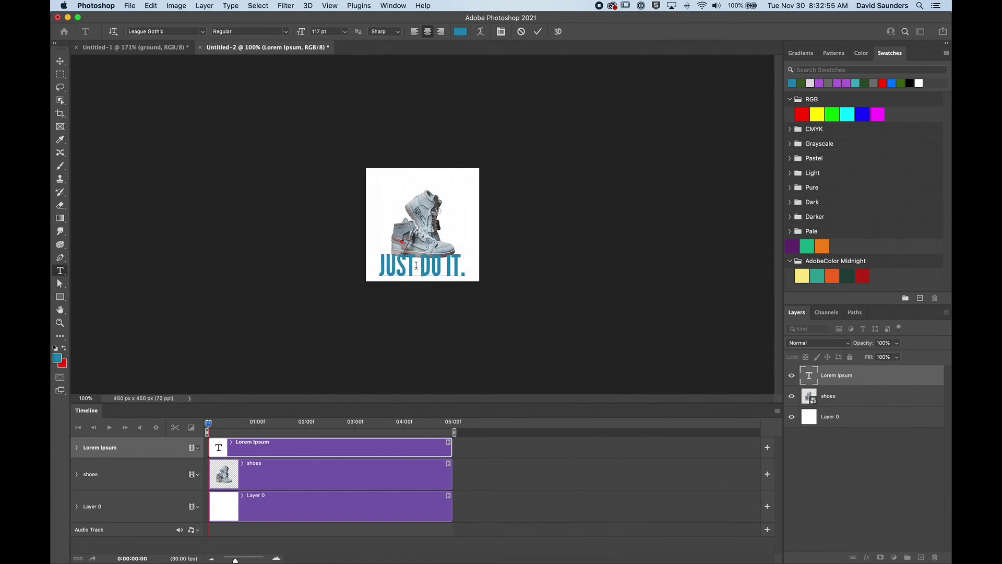
Step: Move the shoes up and nudge the text so the slogan sits clear beneath the shoes
{"action": "left_click", "coordinate": [60, 61]}
{"action": "left_click_drag", "start_coordinate": [422, 221], "coordinate": [423, 223]}
{"action": "mouse_move", "coordinate": [429, 269]}
{"action": "left_mouse_down"}
{"action": "mouse_move", "coordinate": [428, 238]}
{"action": "mouse_move", "coordinate": [431, 265]}
{"action": "left_mouse_up"}
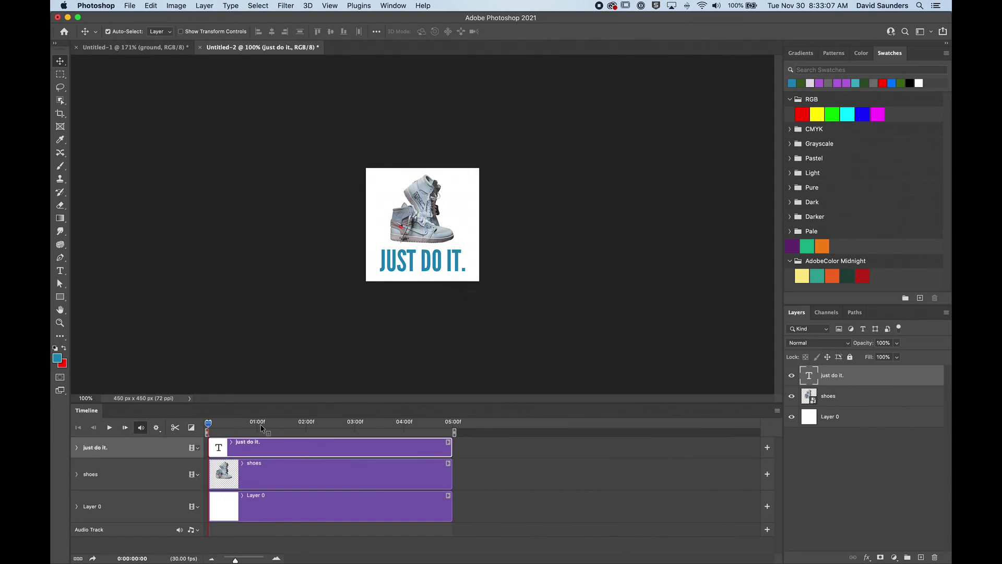
Step: Trim the ends of the text, shoes and Layer 0 clips to 2 seconds on the timeline
{"action": "left_click", "coordinate": [451, 446]}
{"action": "left_click_drag", "start_coordinate": [451, 446], "coordinate": [305, 446]}
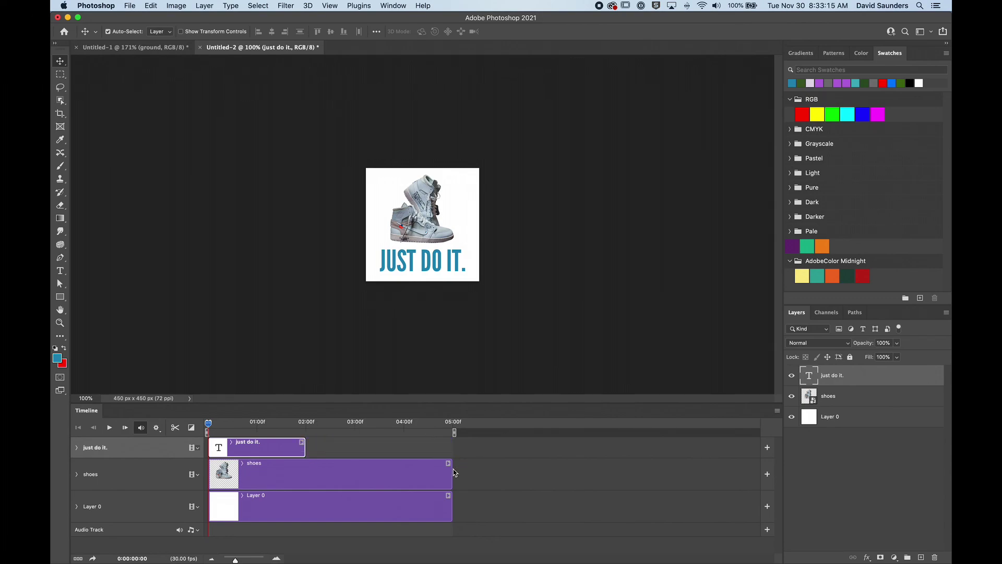
{"action": "left_click", "coordinate": [451, 470]}
{"action": "left_click_drag", "start_coordinate": [451, 471], "coordinate": [305, 471]}
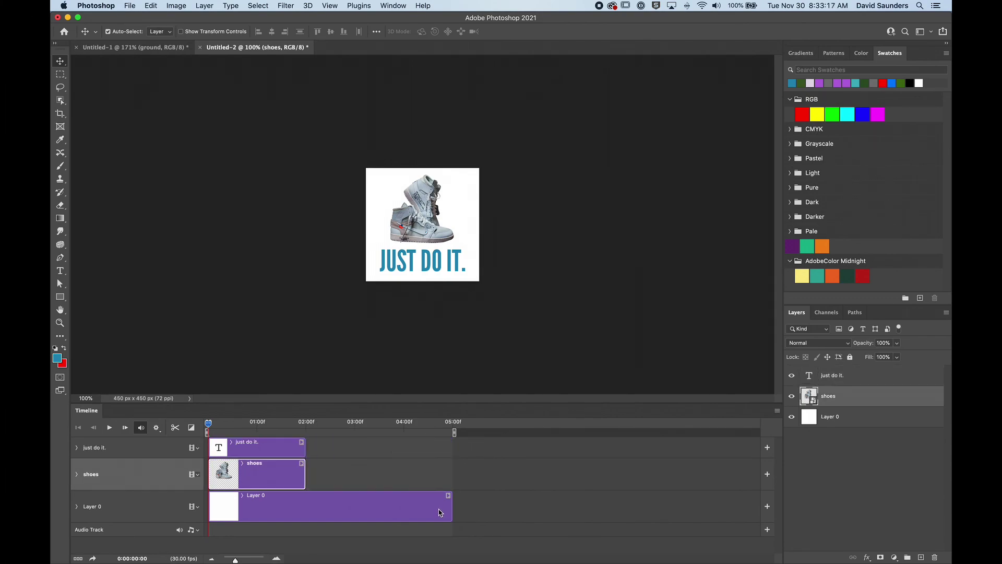
{"action": "left_click", "coordinate": [445, 508]}
{"action": "left_click_drag", "start_coordinate": [444, 509], "coordinate": [306, 508]}
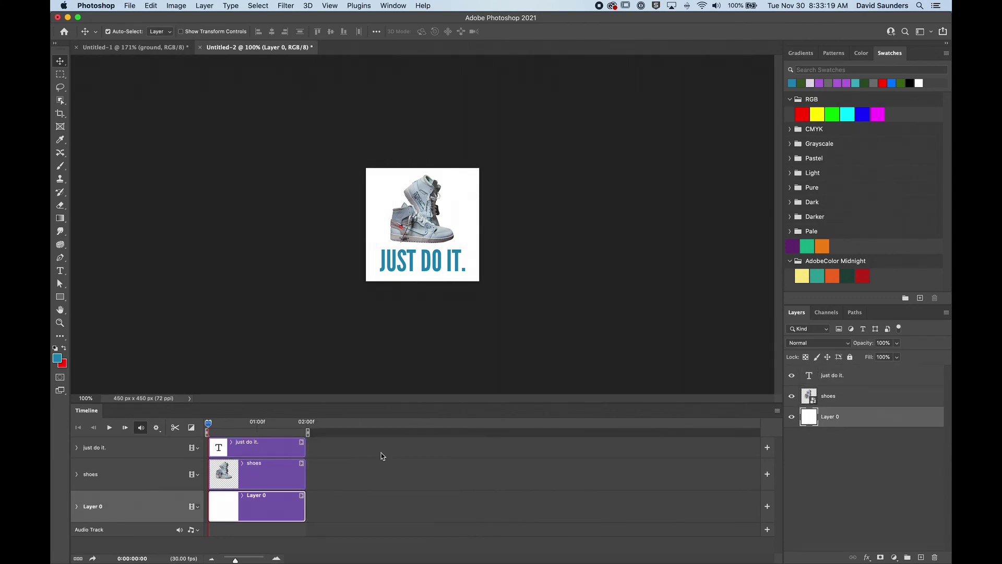
Step: Add Transform keyframes at 1 second to both the "just do it." text and the shoes layers
{"action": "left_click_drag", "start_coordinate": [212, 427], "coordinate": [258, 425]}
{"action": "left_click", "coordinate": [77, 449]}
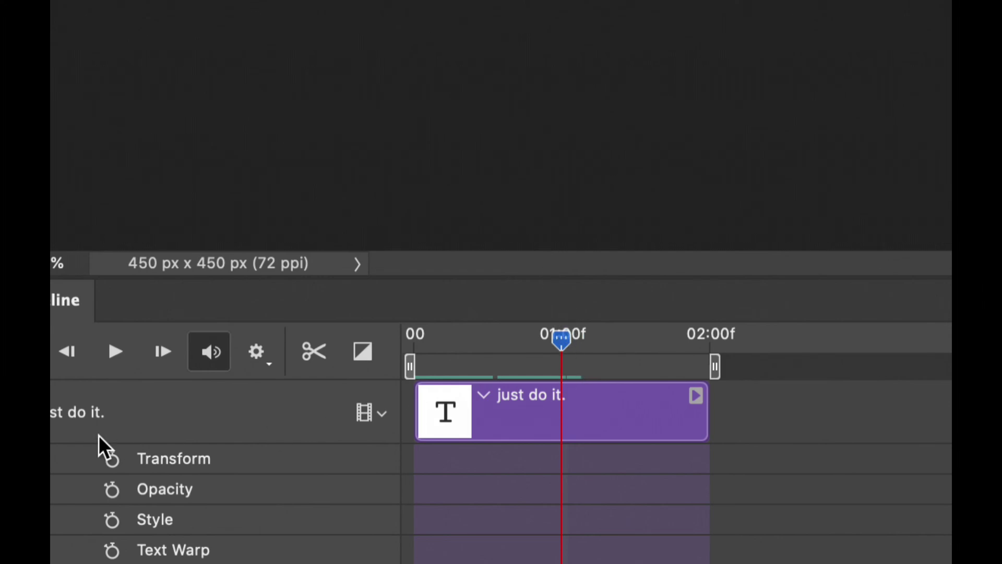
{"action": "left_click", "coordinate": [149, 459]}
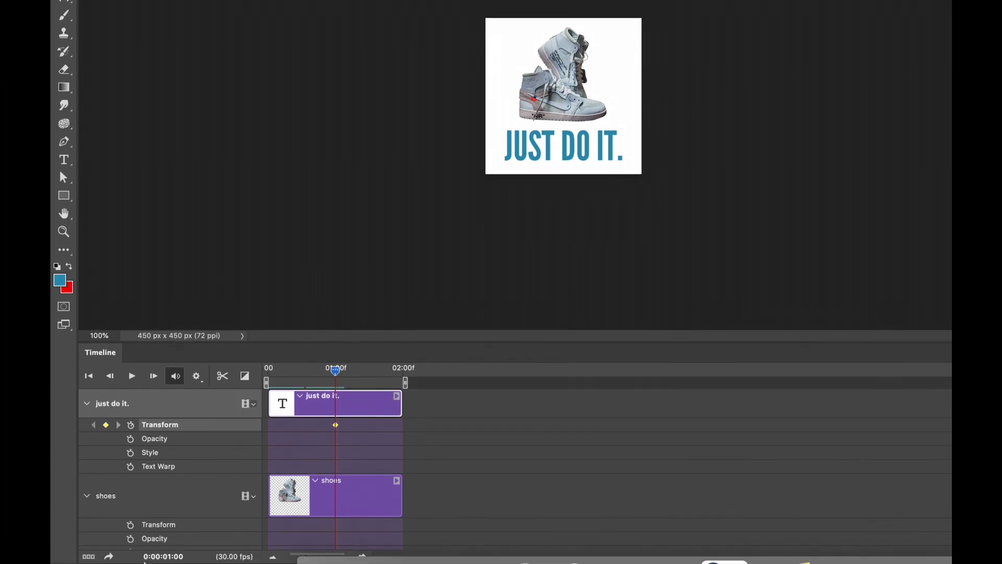
{"action": "left_click", "coordinate": [131, 526]}
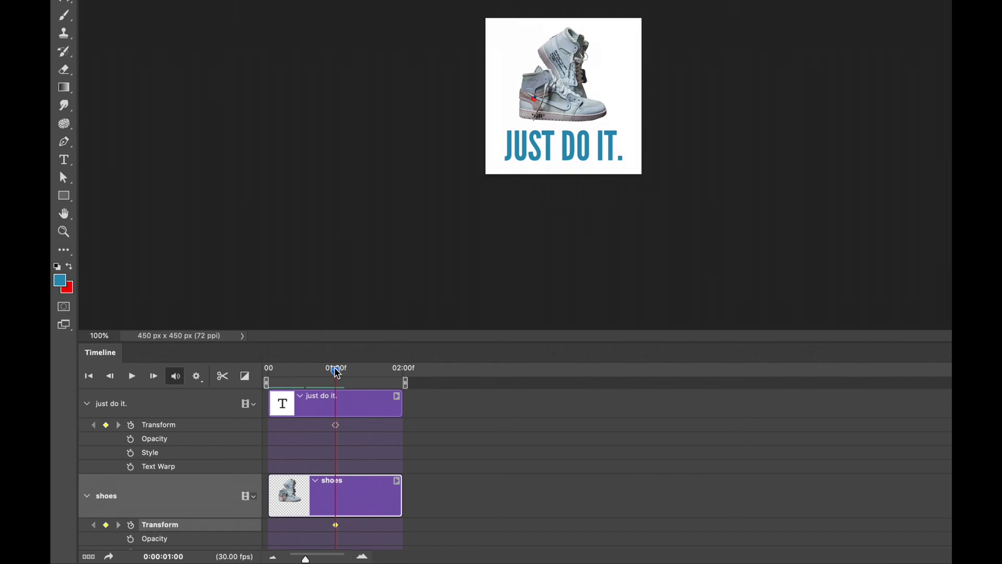
Step: At the first frame, move the shoes straight up off the canvas and scrub to preview their entrance
{"action": "left_click_drag", "start_coordinate": [336, 373], "coordinate": [268, 372]}
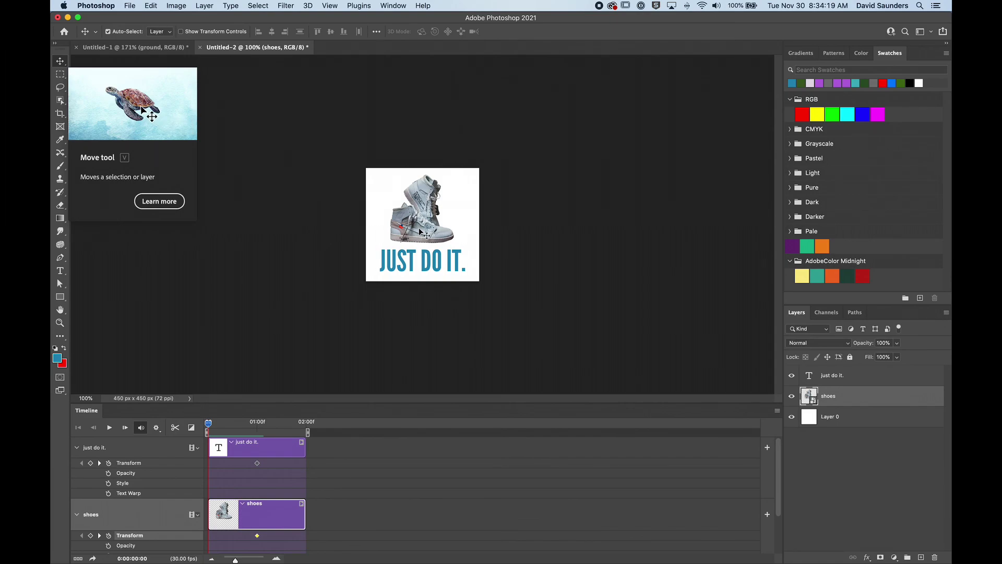
{"action": "left_click_drag", "start_coordinate": [421, 232], "coordinate": [424, 150]}
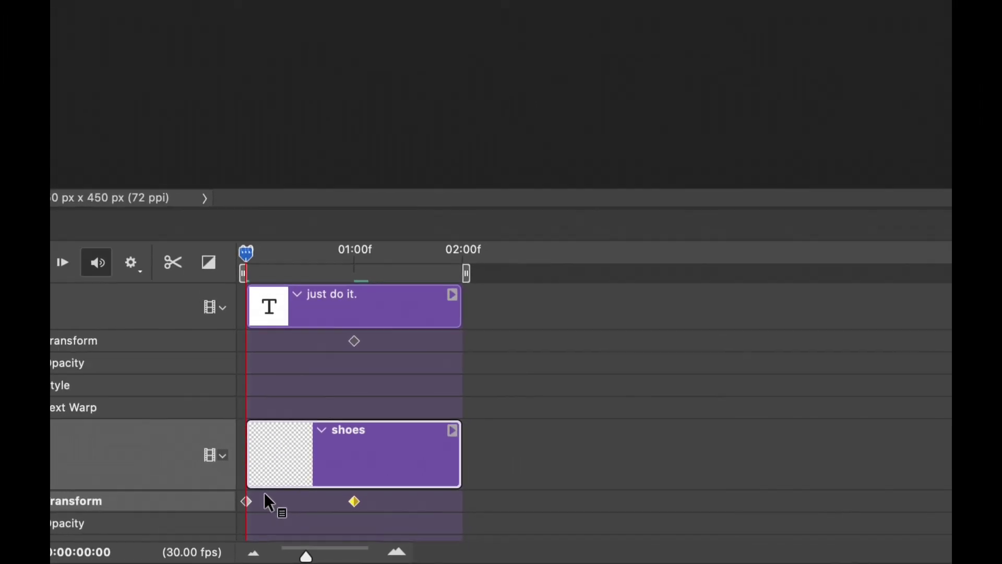
{"action": "left_click_drag", "start_coordinate": [246, 253], "coordinate": [300, 263]}
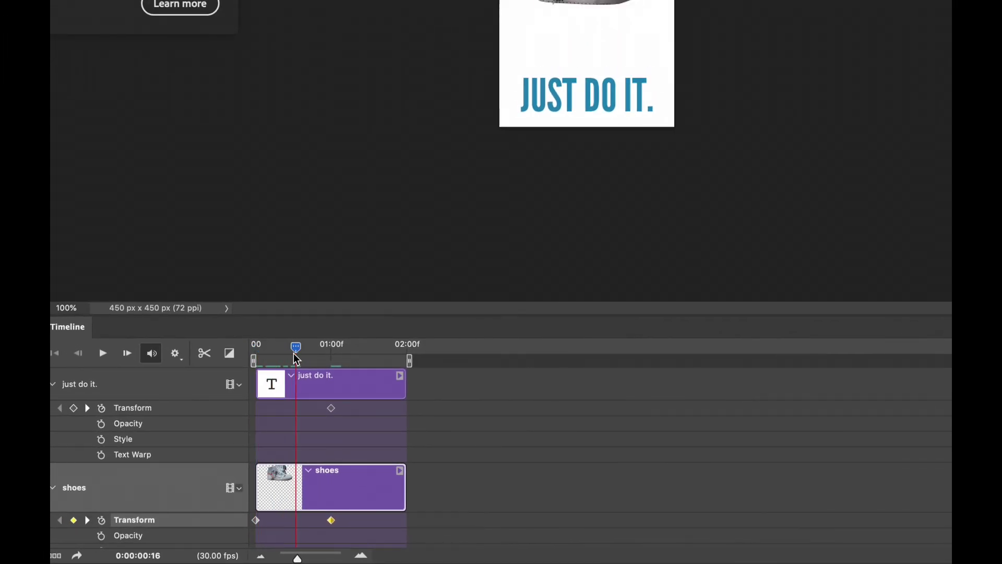
{"action": "left_click_drag", "start_coordinate": [296, 358], "coordinate": [255, 359]}
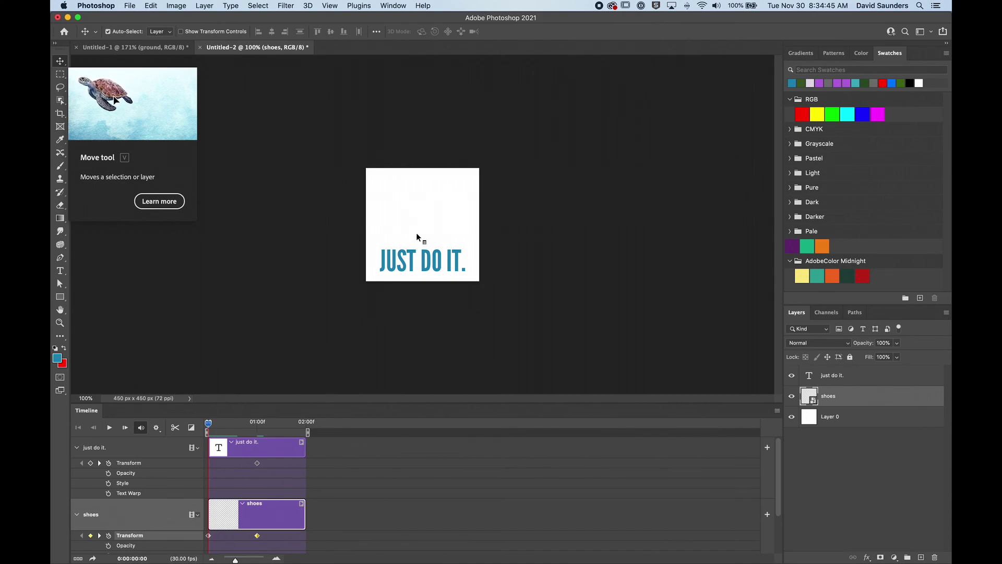
Step: At the first frame, move the "JUST DO IT." text off the canvas to the left
{"action": "mouse_move", "coordinate": [209, 425]}
{"action": "left_mouse_down"}
{"action": "mouse_move", "coordinate": [272, 426]}
{"action": "mouse_move", "coordinate": [208, 426]}
{"action": "left_mouse_up"}
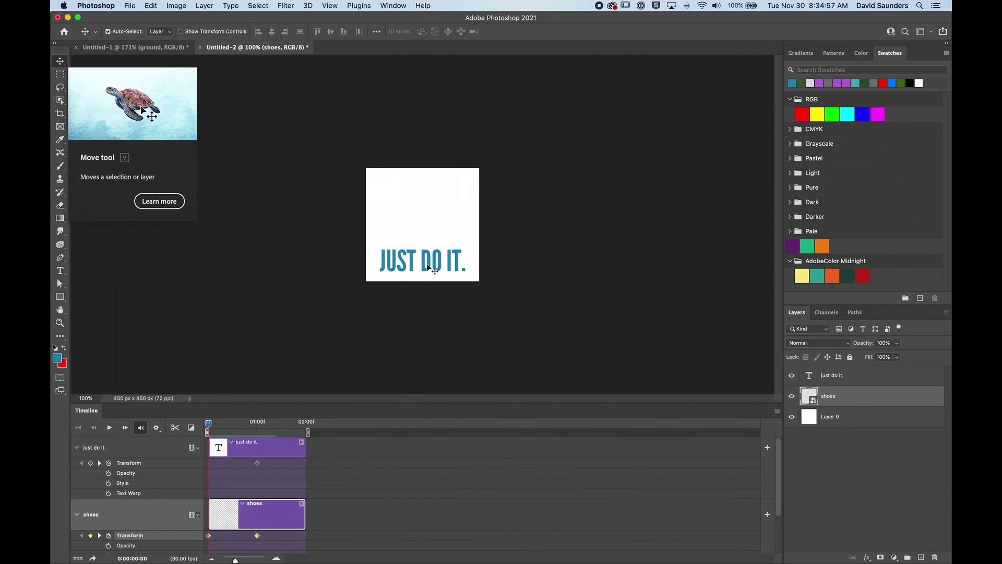
{"action": "left_click_drag", "start_coordinate": [440, 271], "coordinate": [360, 272]}
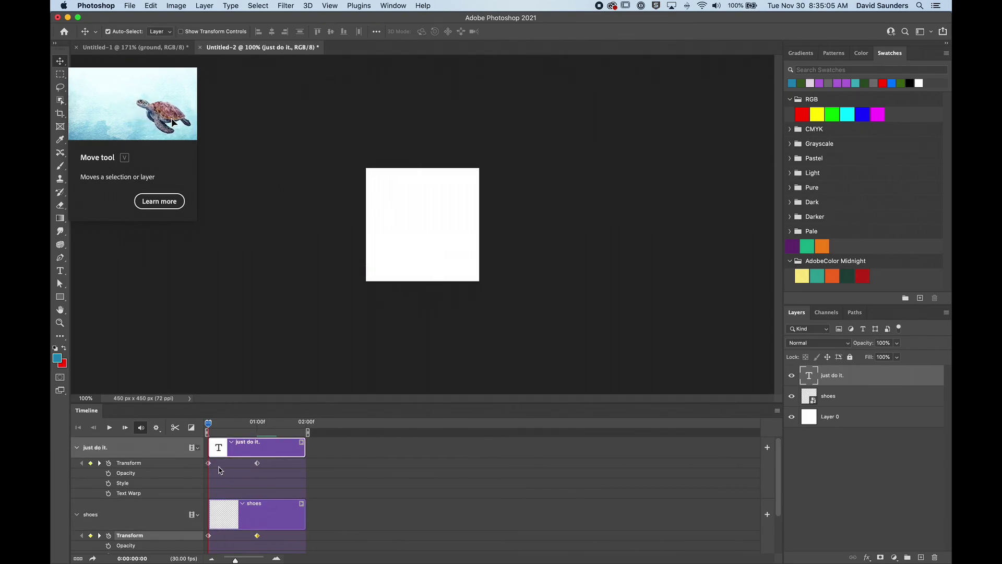
{"action": "mouse_move", "coordinate": [209, 424]}
{"action": "left_mouse_down"}
{"action": "mouse_move", "coordinate": [264, 433]}
{"action": "mouse_move", "coordinate": [211, 435]}
{"action": "left_mouse_up"}
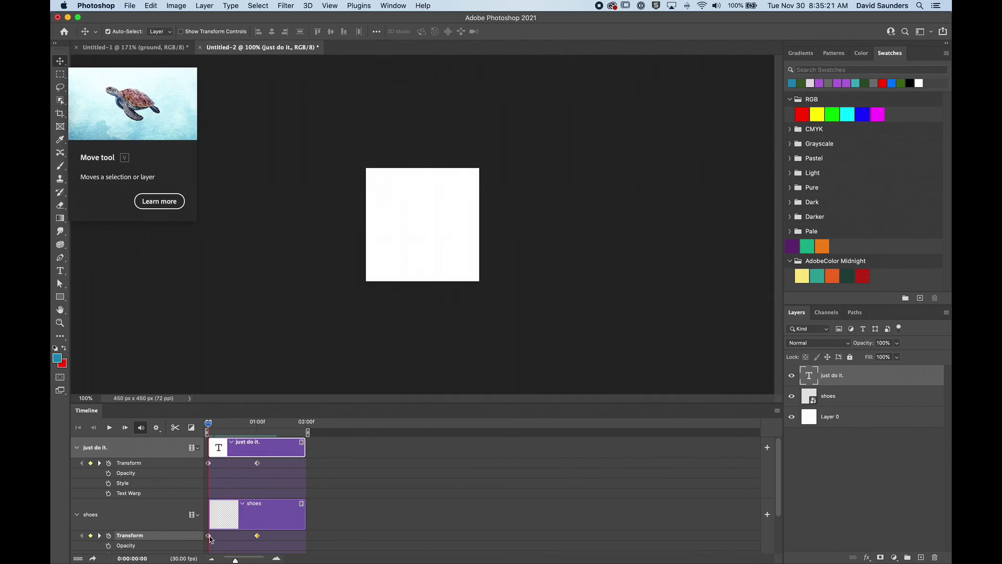
{"action": "left_click", "coordinate": [209, 535]}
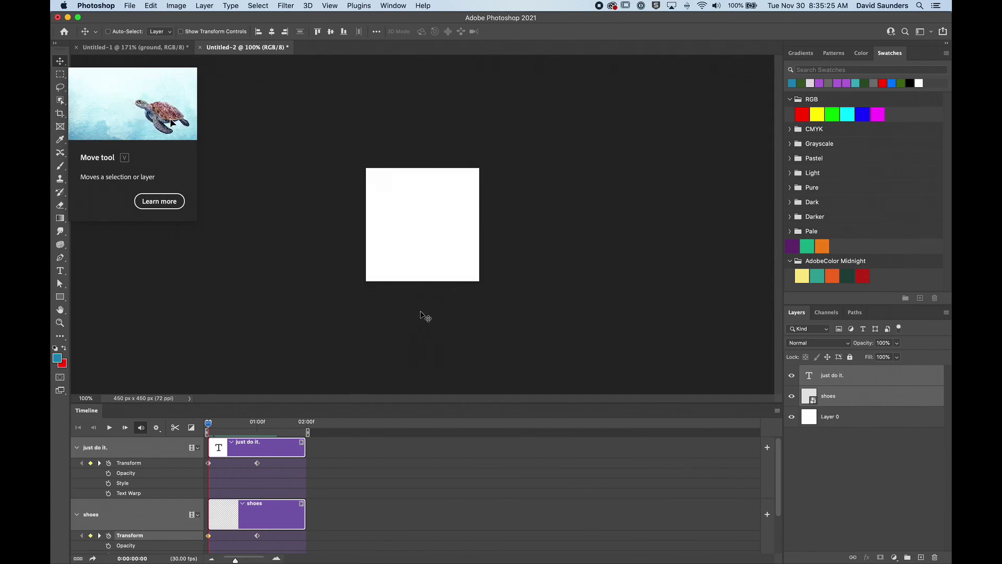
{"action": "key", "text": "super+t"}
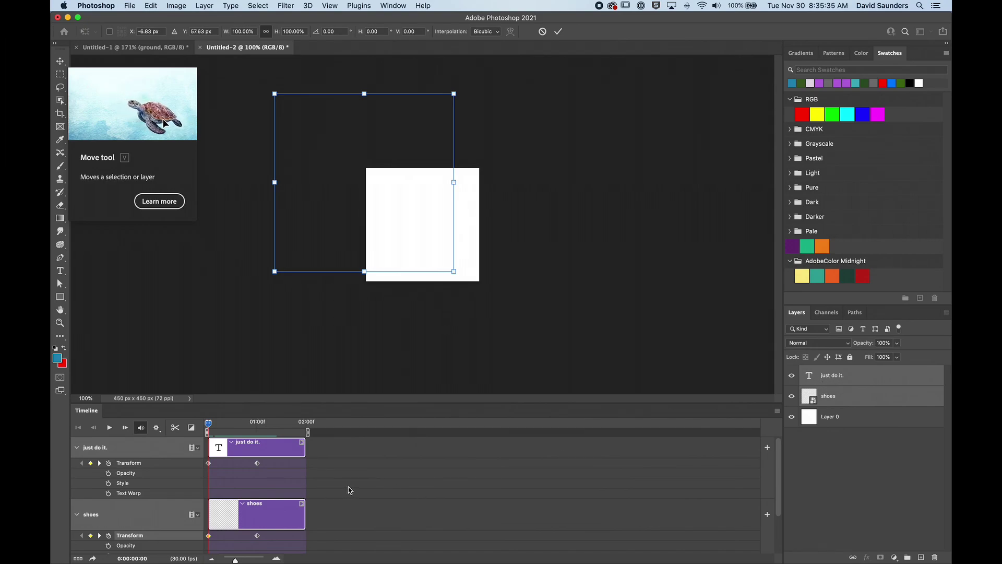
{"action": "key", "text": "Return"}
{"action": "left_click", "coordinate": [356, 516]}
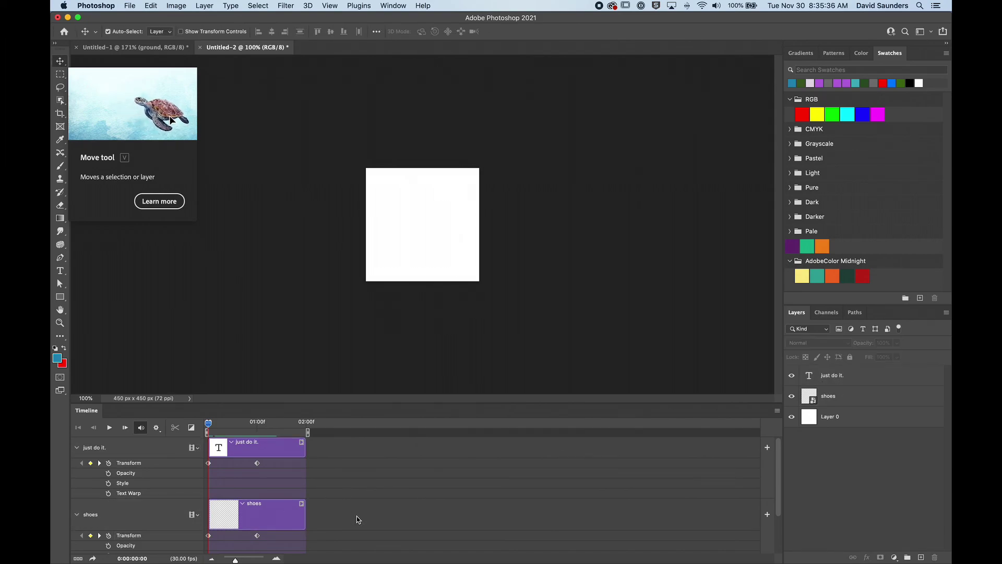
Step: At the first Transform keyframe, scale the shoes down to about 6.6% and rotate them about -52°, and scrub to 1 second to preview the entrance
{"action": "left_click", "coordinate": [134, 520]}
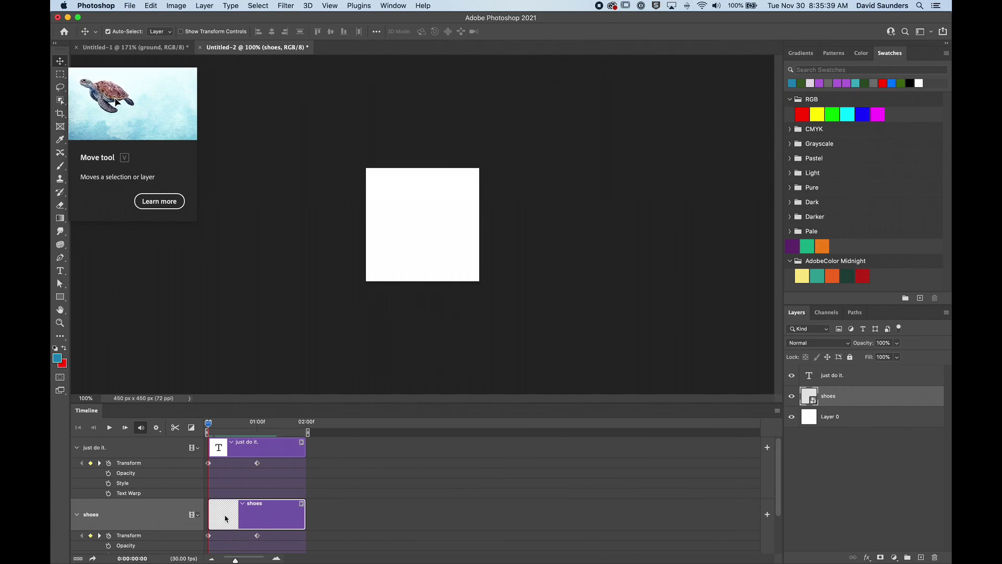
{"action": "left_click", "coordinate": [209, 536]}
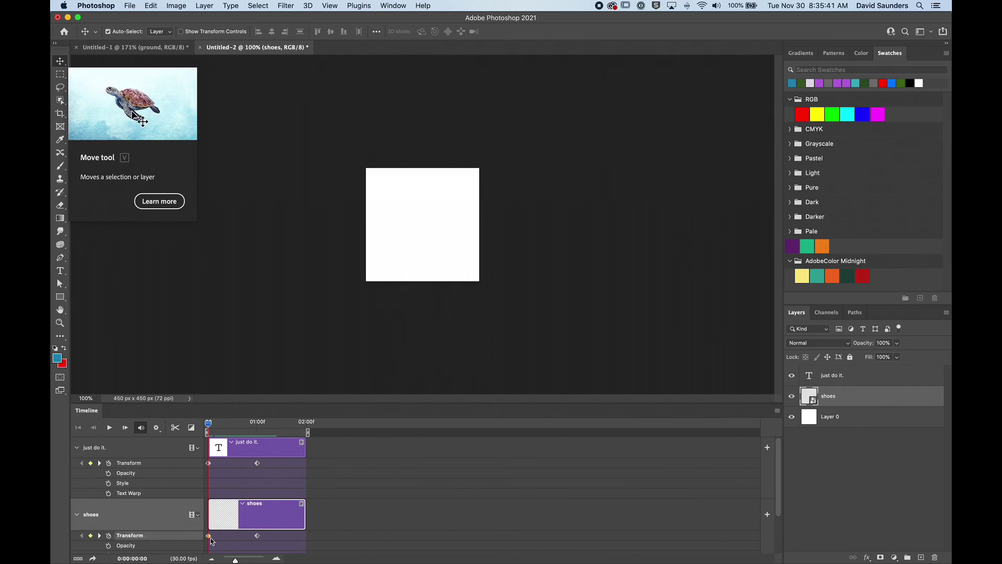
{"action": "key", "text": "super+t"}
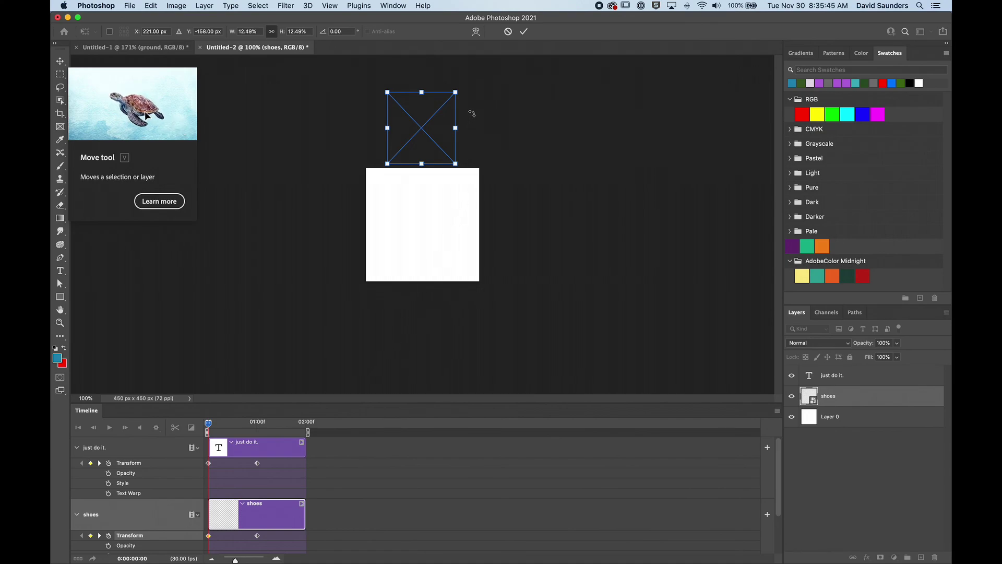
{"action": "left_click_drag", "start_coordinate": [456, 92], "coordinate": [424, 94]}
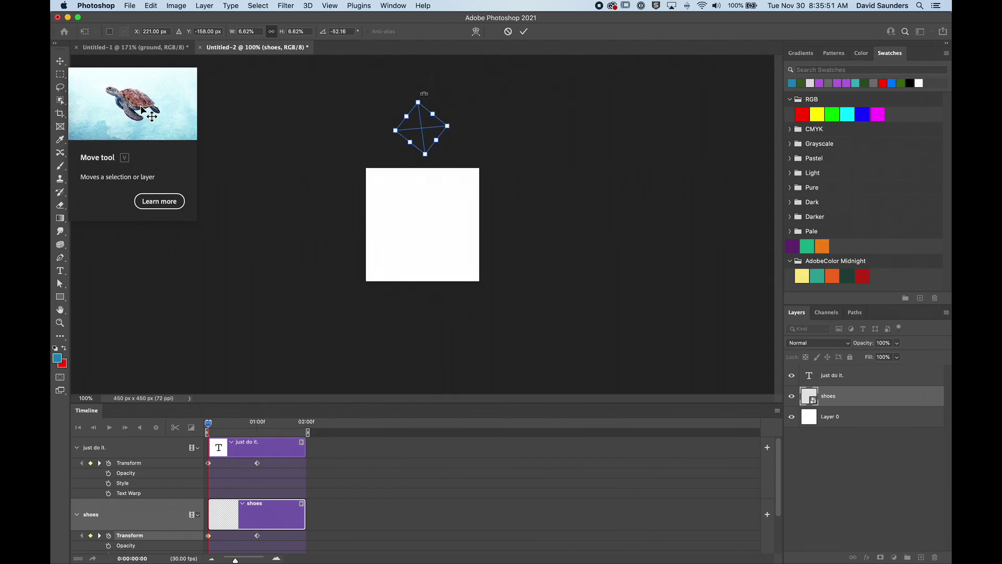
{"action": "key", "text": "Return"}
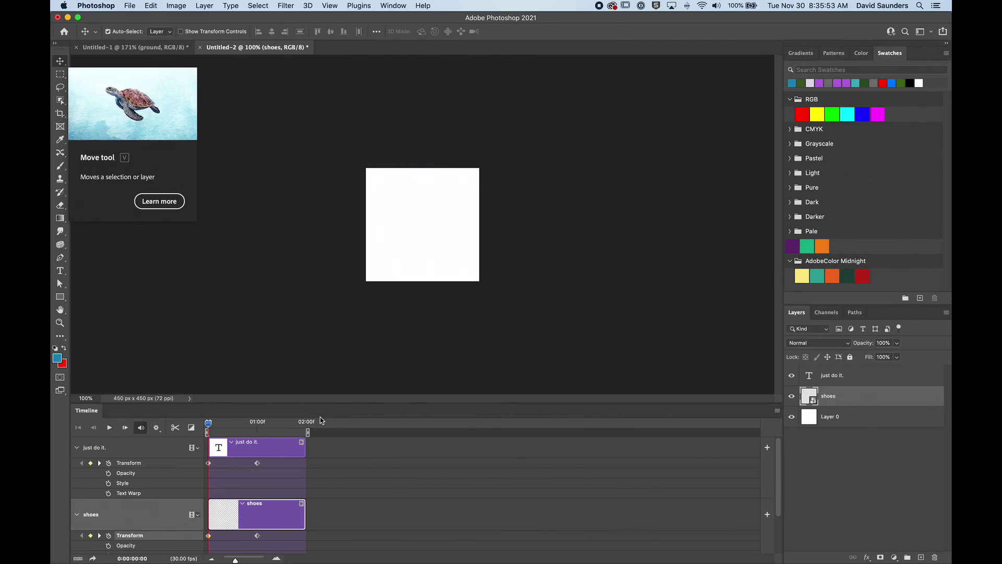
{"action": "left_click_drag", "start_coordinate": [209, 427], "coordinate": [259, 431]}
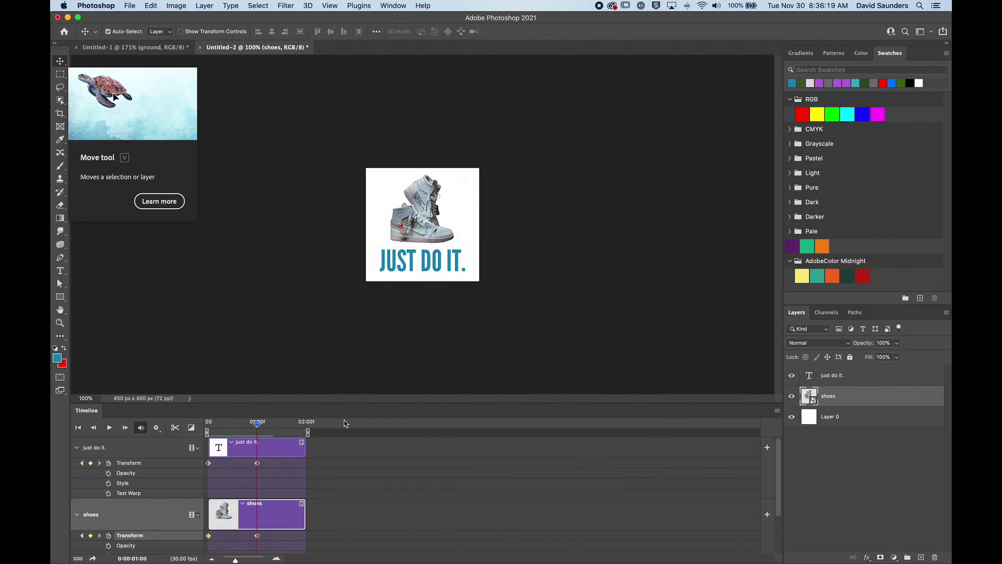
Step: Create a new 450 x 450 px document at 72 ppi with a white background and give it a video timeline
{"action": "key", "text": "super+n"}
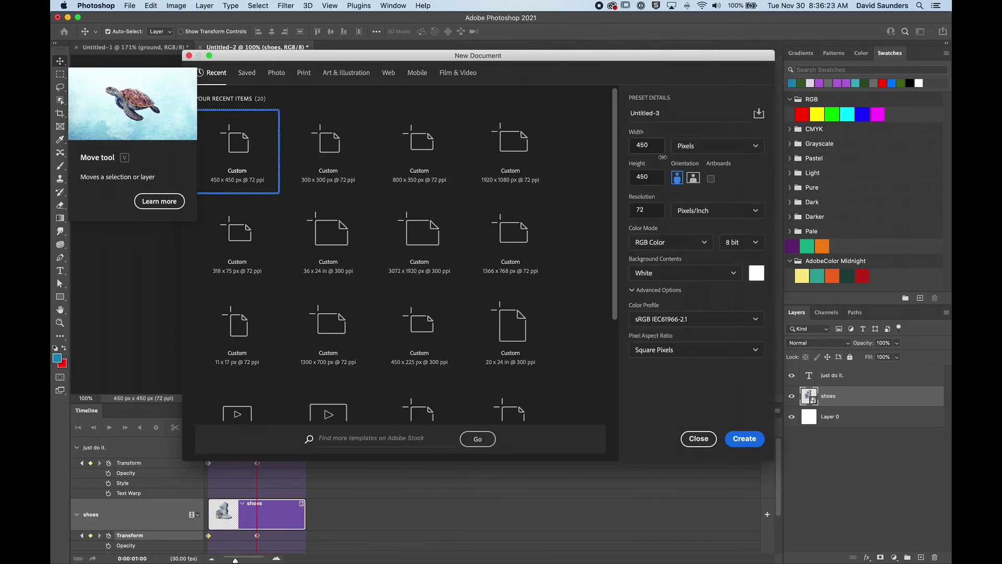
{"action": "left_click", "coordinate": [744, 438]}
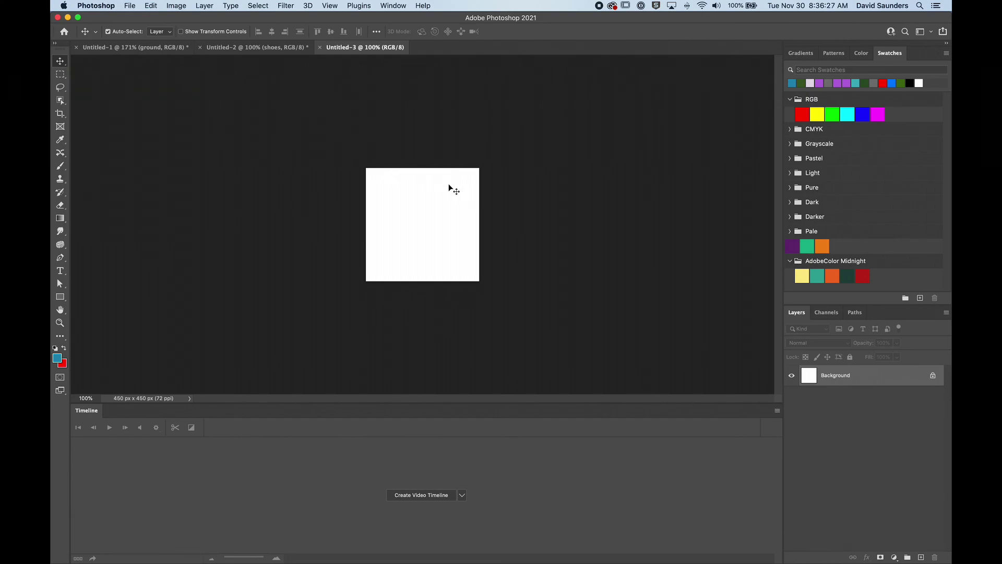
{"action": "left_click", "coordinate": [422, 496]}
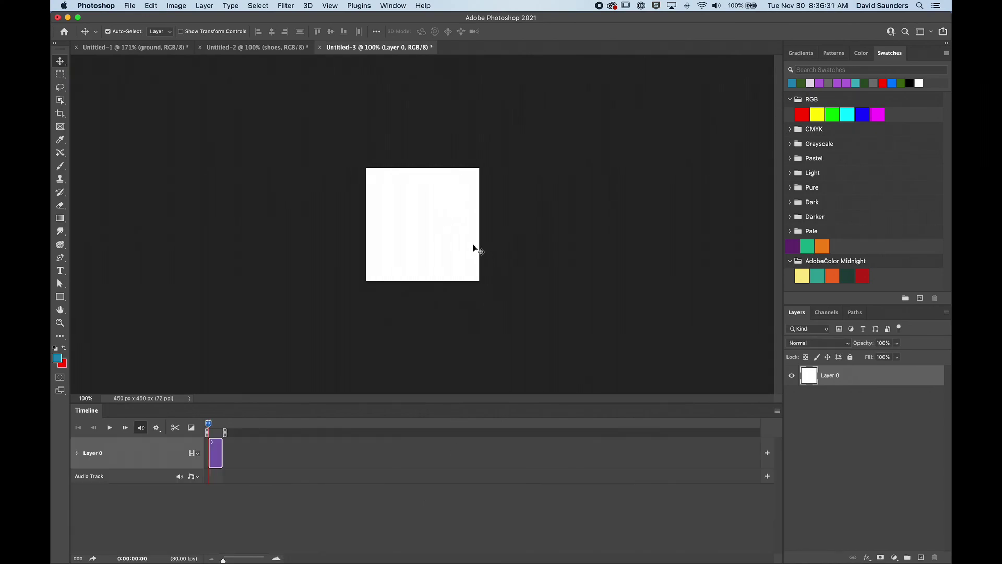
Step: Add a new blank video layer above Layer 0
{"action": "left_click", "coordinate": [205, 5]}
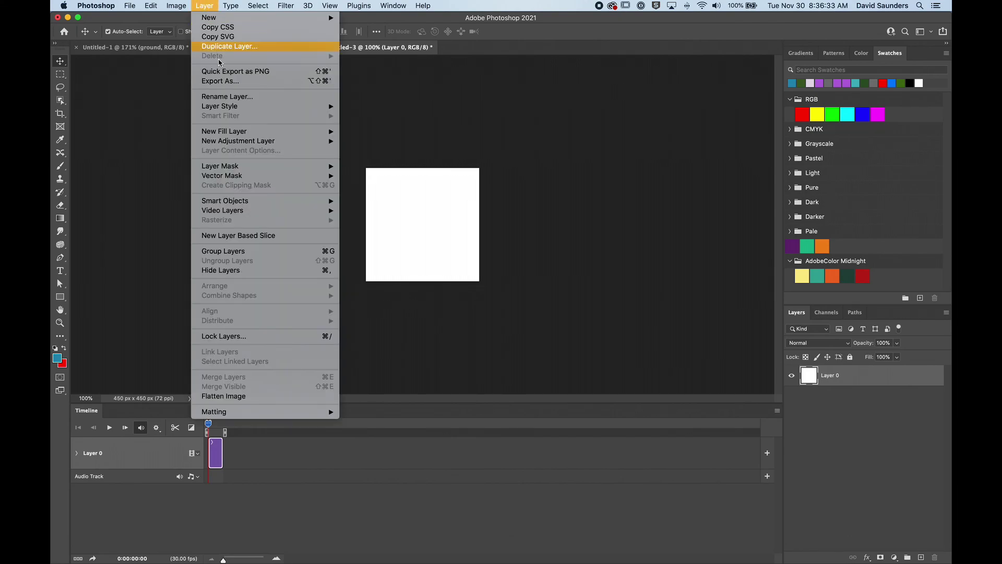
{"action": "mouse_move", "coordinate": [250, 213]}
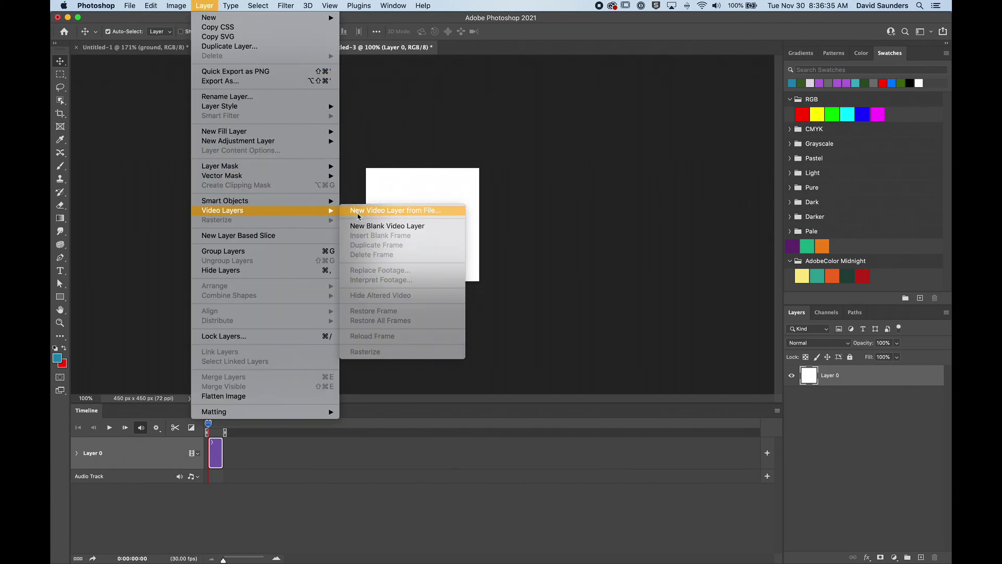
{"action": "left_click", "coordinate": [407, 231]}
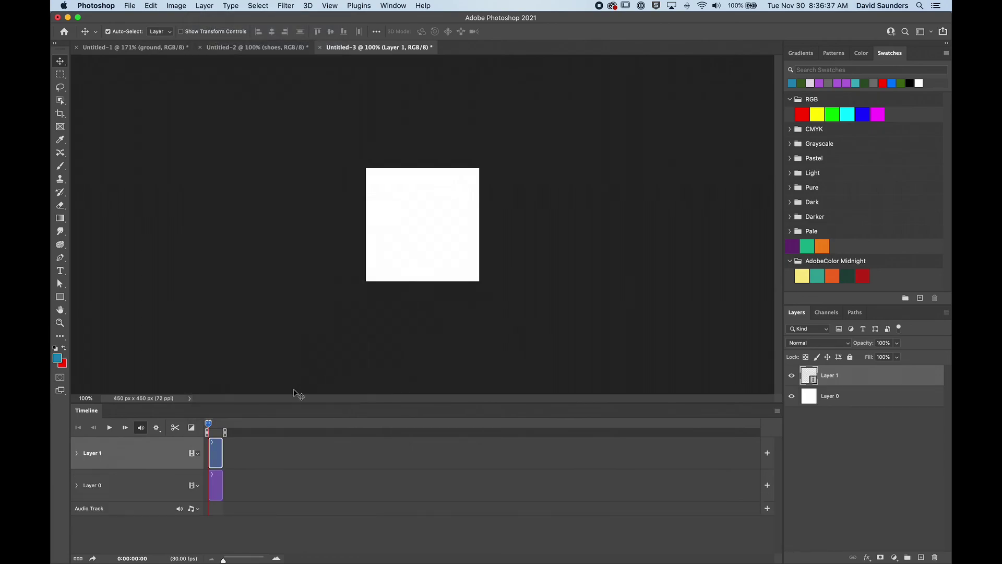
Step: Trim the ends of the Layer 1 and Layer 0 clips to 2 seconds on the timeline
{"action": "left_click_drag", "start_coordinate": [223, 559], "coordinate": [238, 560]}
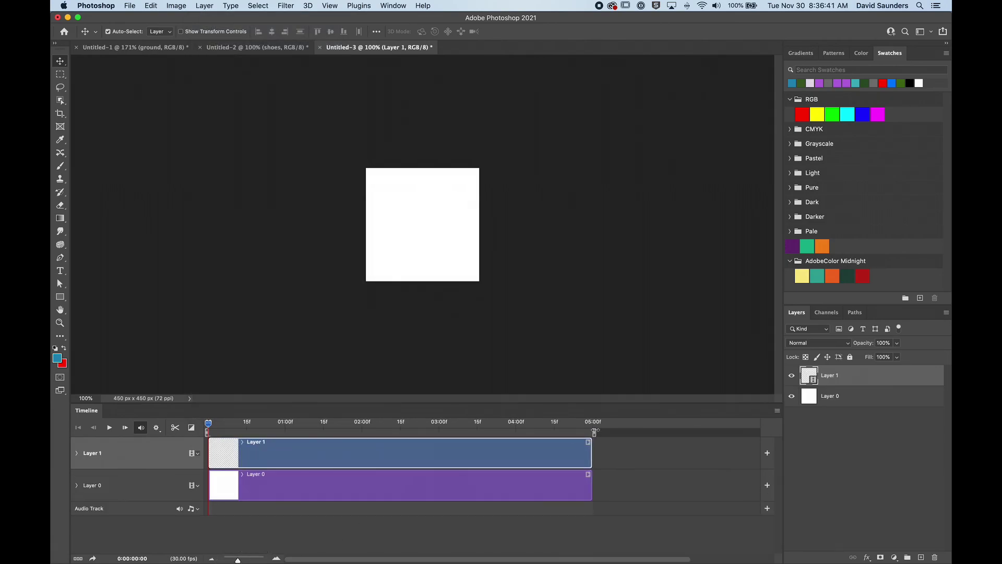
{"action": "right_click", "coordinate": [568, 446]}
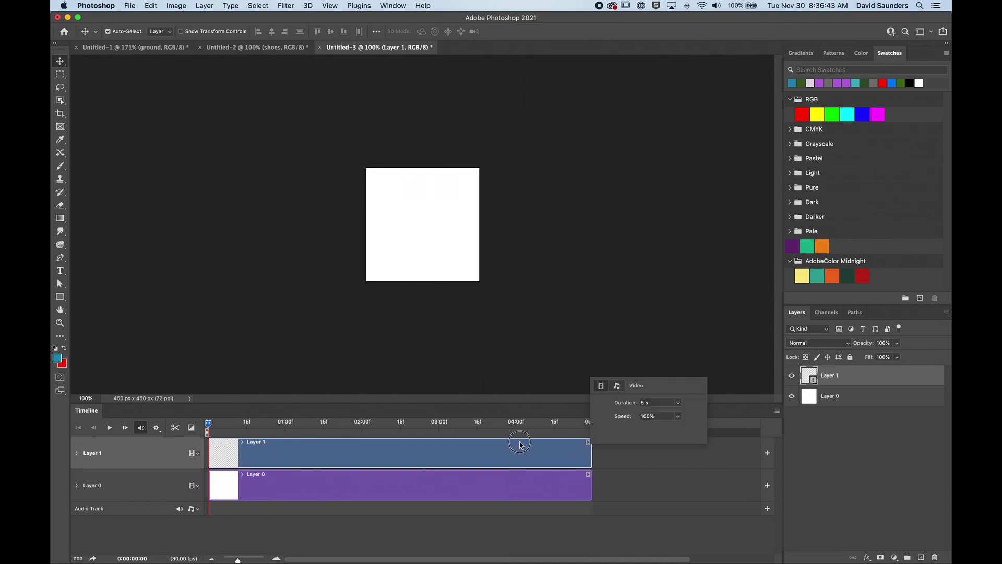
{"action": "left_click_drag", "start_coordinate": [591, 453], "coordinate": [363, 454]}
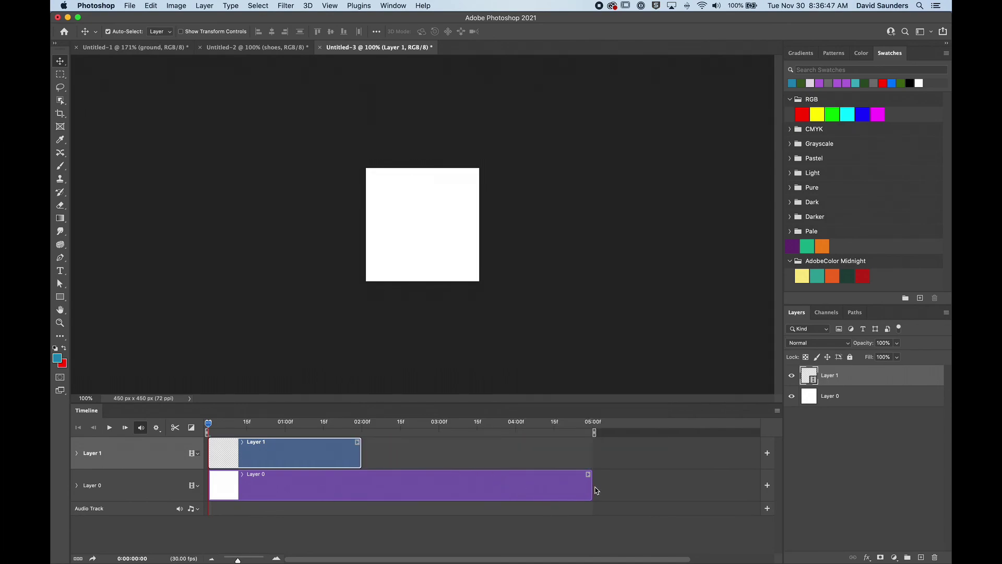
{"action": "left_click_drag", "start_coordinate": [595, 491], "coordinate": [364, 479]}
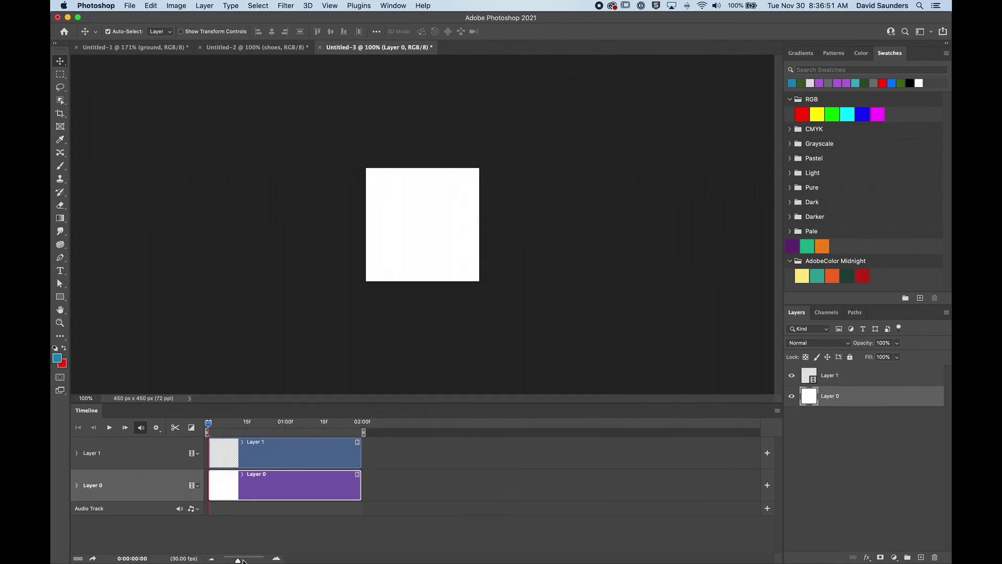
Step: At frame 2, with no layer selected, add the text "HELLO" to the canvas in League Gothic
{"action": "left_click_drag", "start_coordinate": [238, 559], "coordinate": [256, 560]}
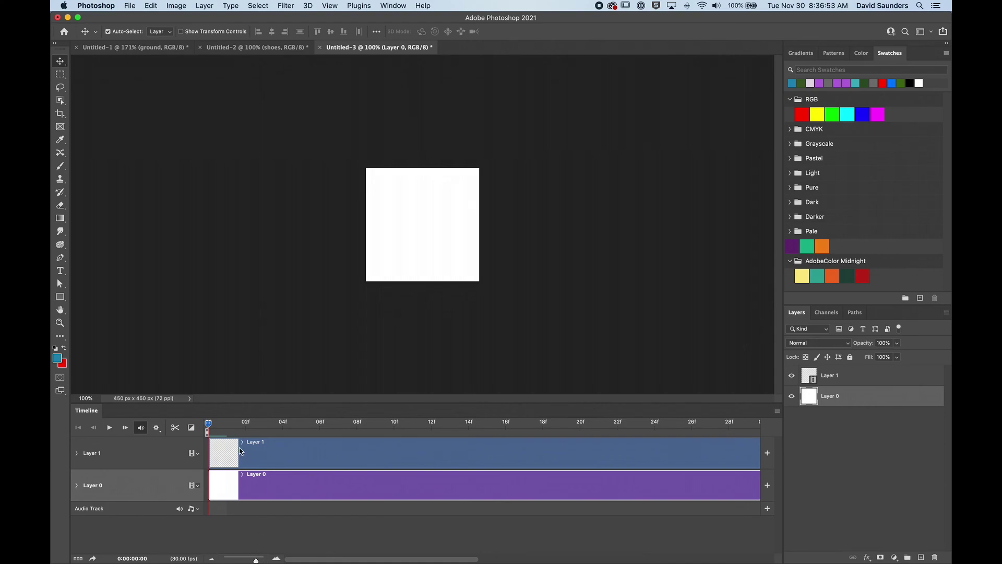
{"action": "left_click_drag", "start_coordinate": [211, 424], "coordinate": [226, 425]}
{"action": "left_click_drag", "start_coordinate": [255, 559], "coordinate": [265, 560]}
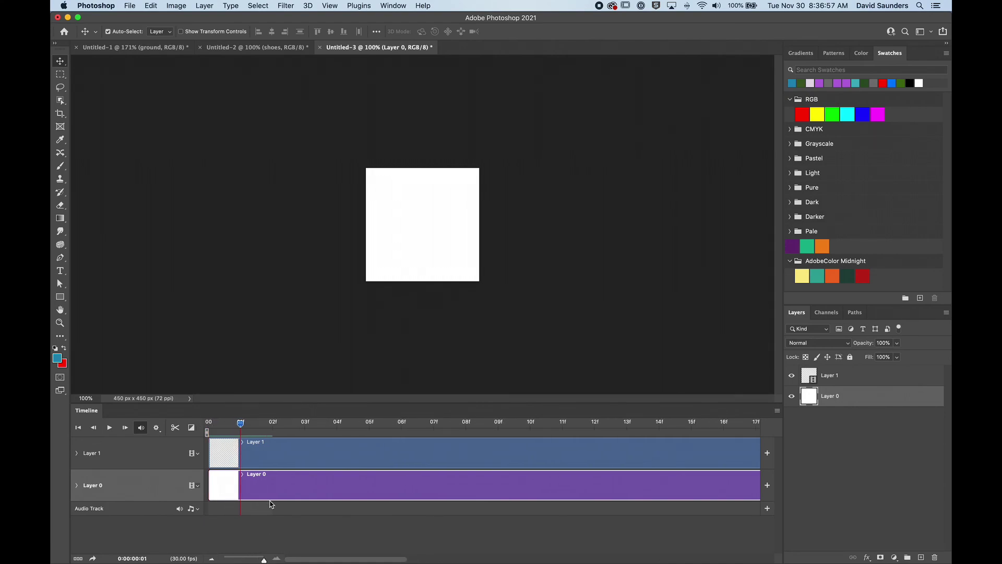
{"action": "left_click_drag", "start_coordinate": [244, 429], "coordinate": [288, 430]}
{"action": "left_click", "coordinate": [850, 416]}
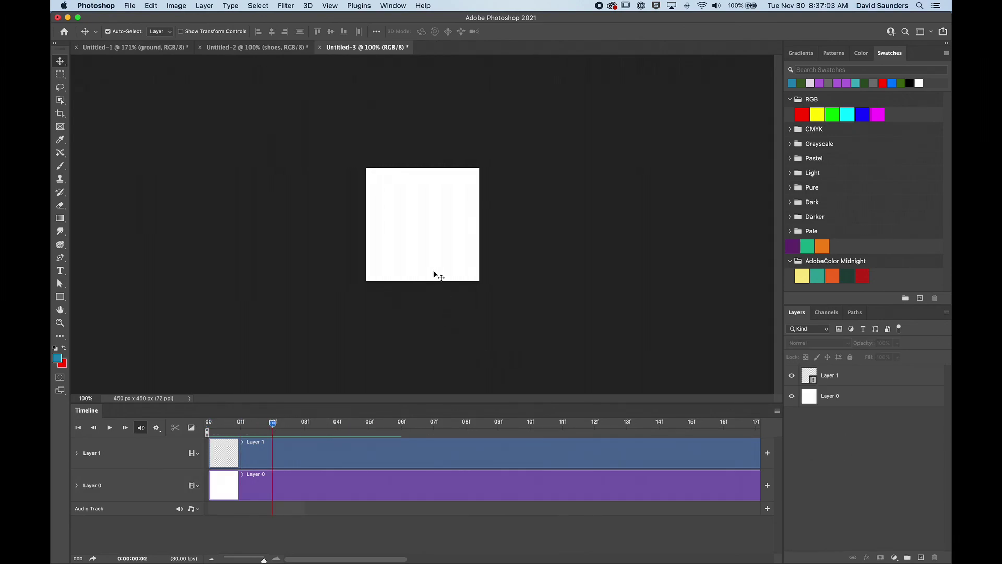
{"action": "key", "text": "t"}
{"action": "left_click", "coordinate": [396, 217]}
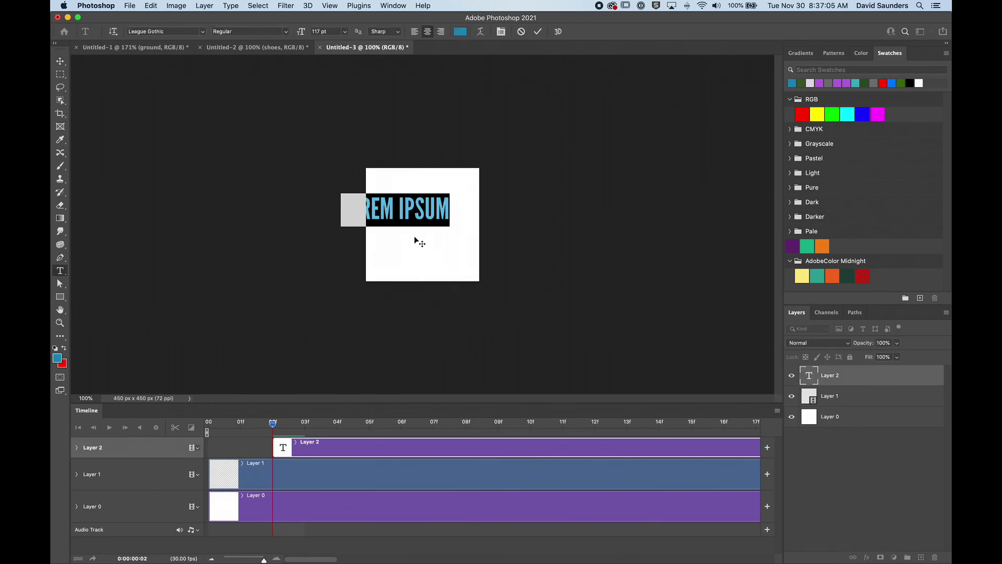
{"action": "type", "text": "HELLO"}
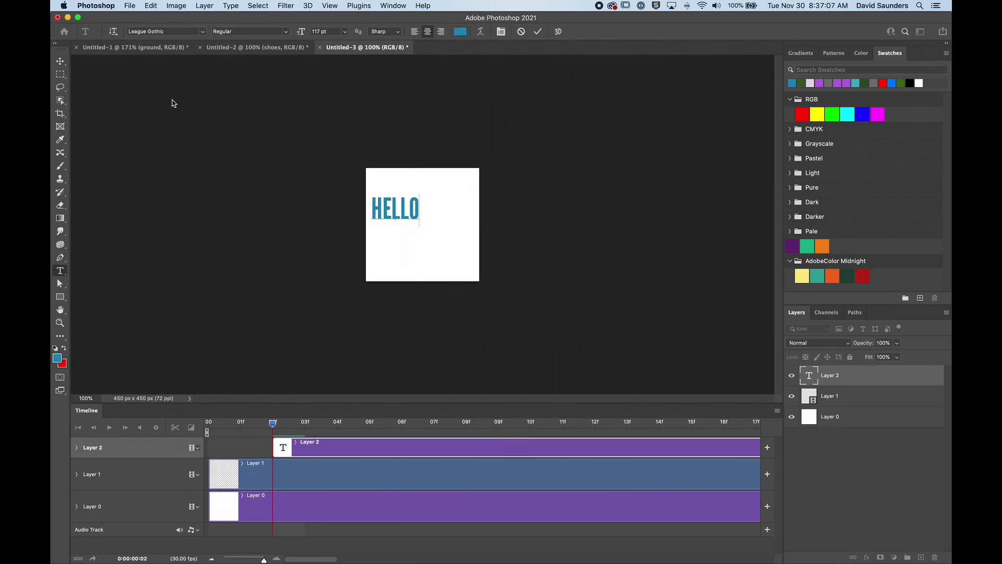
Step: Center the "HELLO" text on the canvas and enlarge it proportionally to about 158%
{"action": "left_click", "coordinate": [61, 62]}
{"action": "left_click_drag", "start_coordinate": [387, 215], "coordinate": [423, 224]}
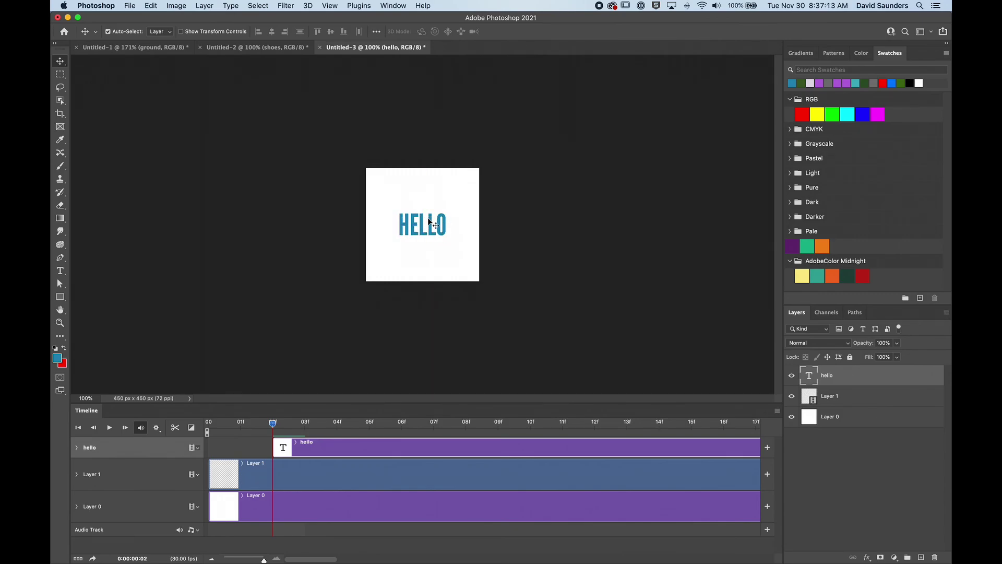
{"action": "key", "text": "ctrl+t"}
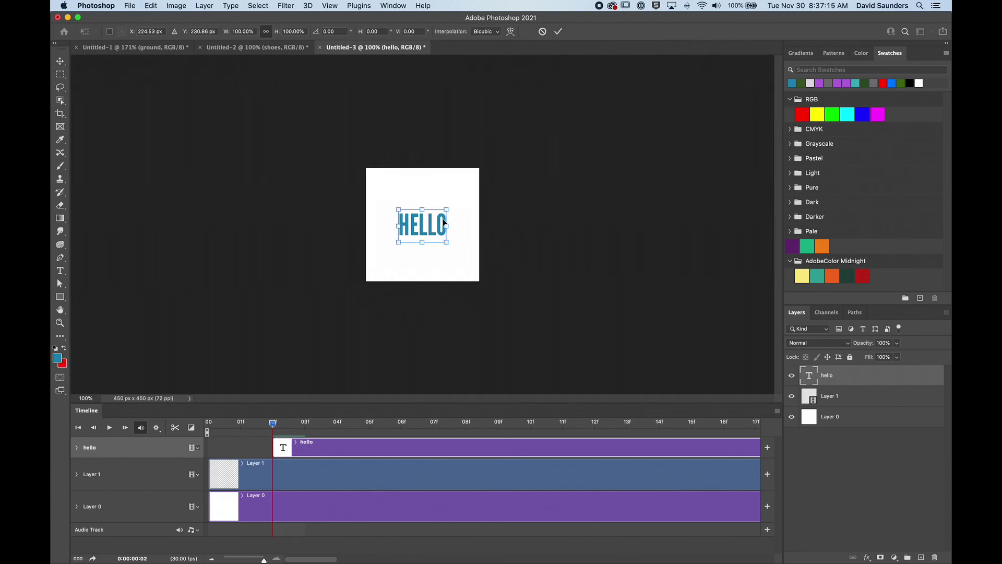
{"action": "left_click_drag", "start_coordinate": [446, 210], "coordinate": [452, 203]}
{"action": "left_click_drag", "start_coordinate": [454, 201], "coordinate": [458, 200]}
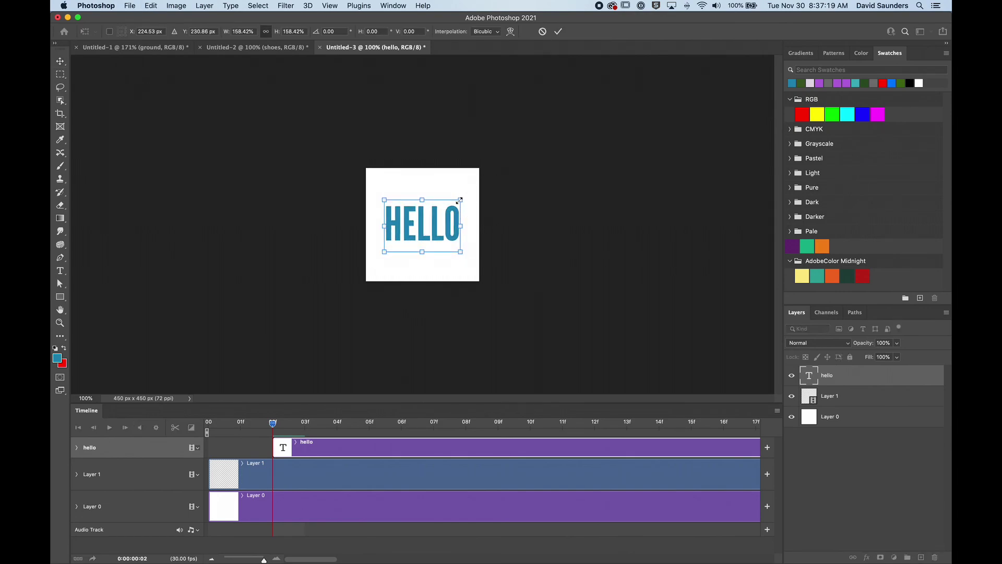
{"action": "key", "text": "Return"}
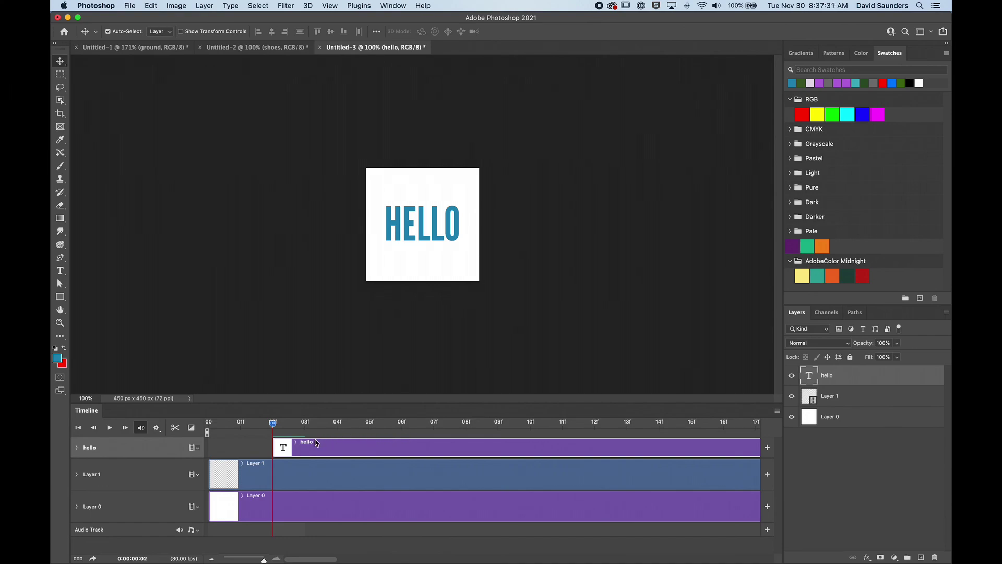
Step: Move the hello clip and playhead to the start of the timeline, and choose the Brush tool on video layer Layer 1
{"action": "left_click_drag", "start_coordinate": [310, 447], "coordinate": [221, 434]}
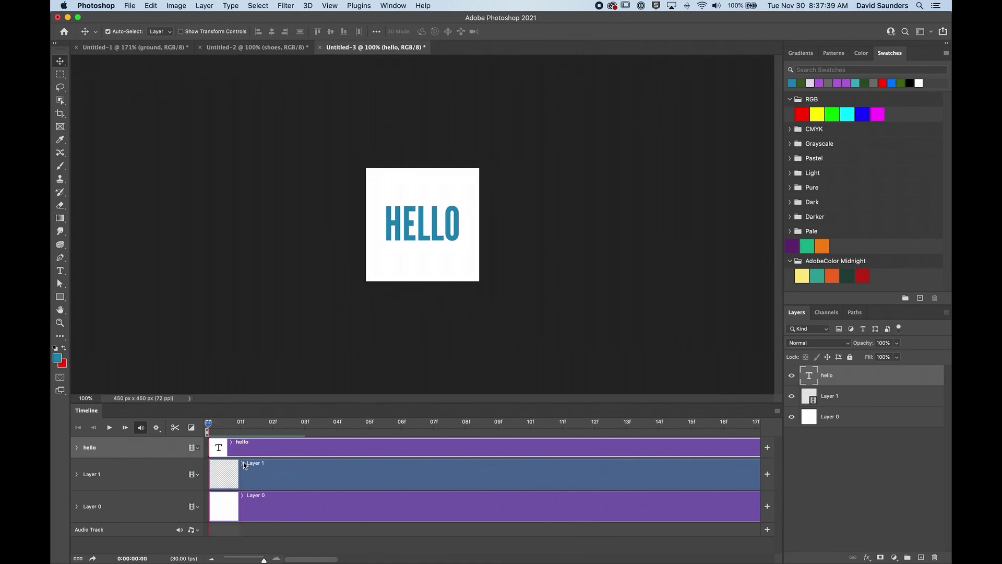
{"action": "left_click", "coordinate": [271, 475]}
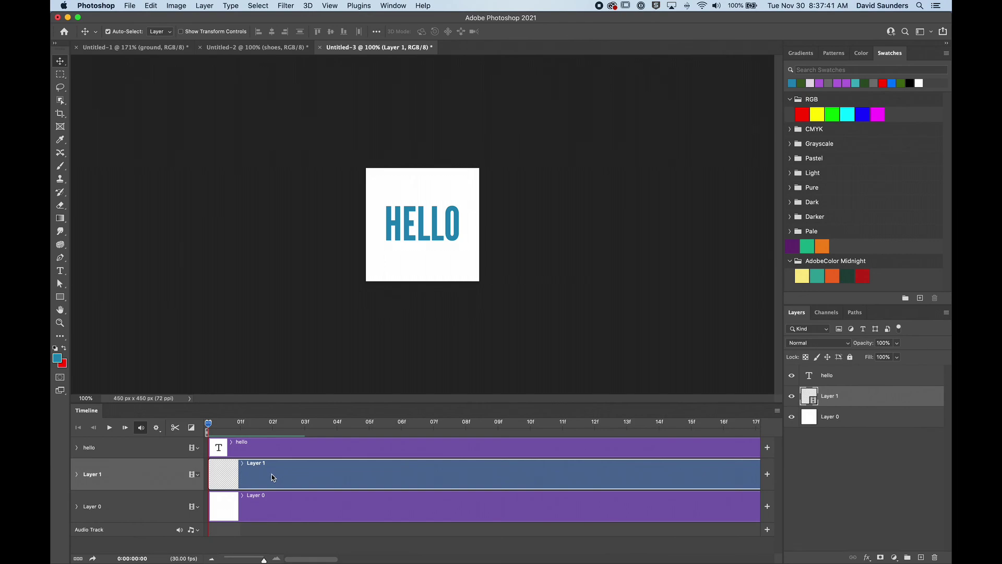
{"action": "key", "text": "b"}
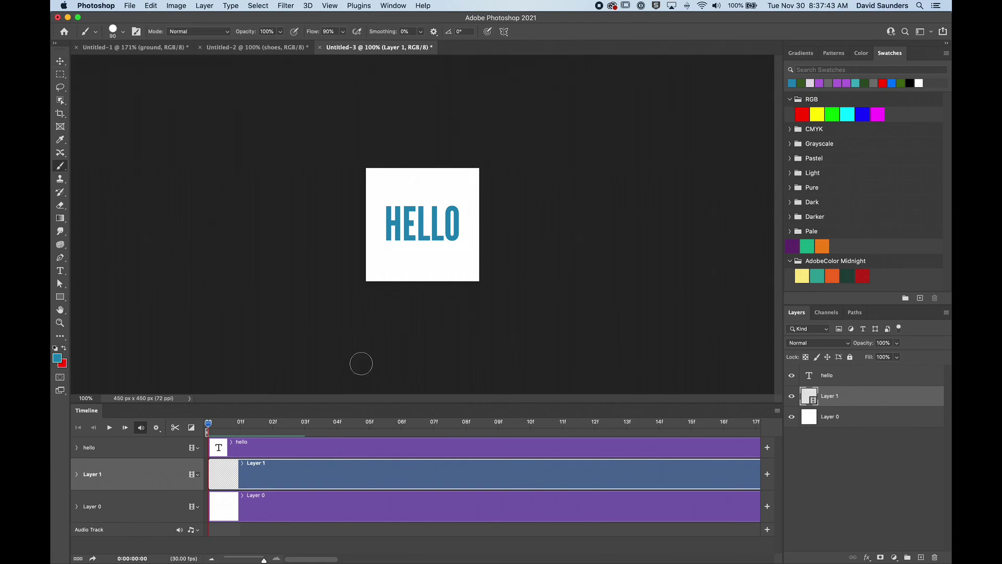
{"action": "right_click", "coordinate": [396, 211]}
{"action": "left_click_drag", "start_coordinate": [473, 233], "coordinate": [450, 236]}
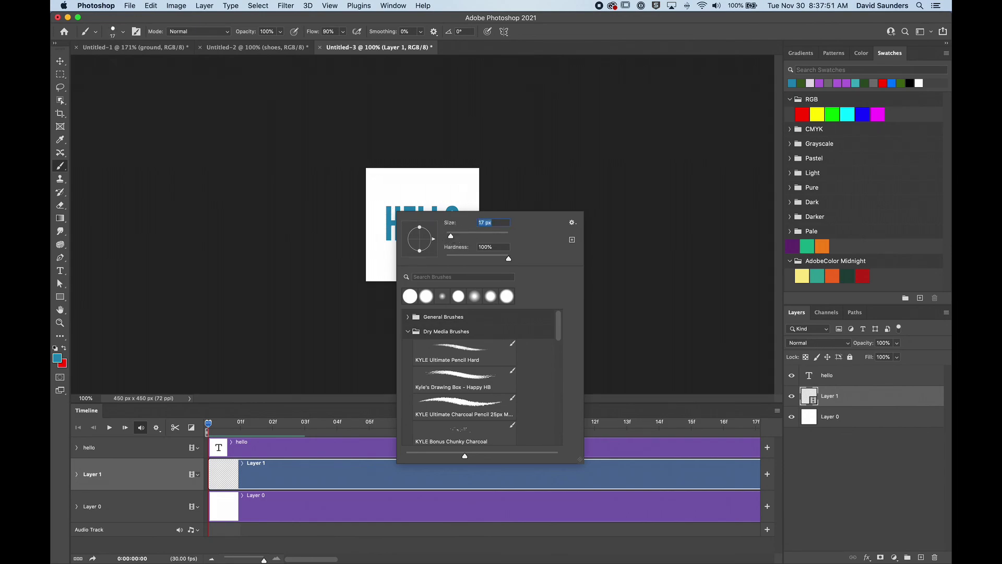
{"action": "key", "text": "Escape"}
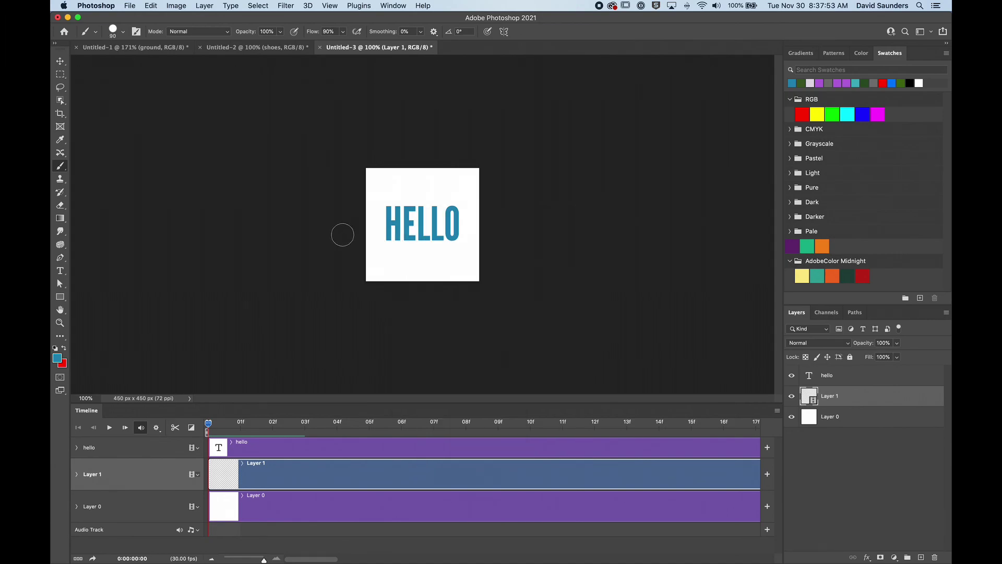
Step: Reduce the brush size to 20 px, fitted to the stroke width of the HELLO letters
{"action": "scroll", "coordinate": [429, 228], "scroll_direction": "up", "scroll_amount": 5}
{"action": "scroll", "coordinate": [432, 225], "scroll_direction": "up", "scroll_amount": 1}
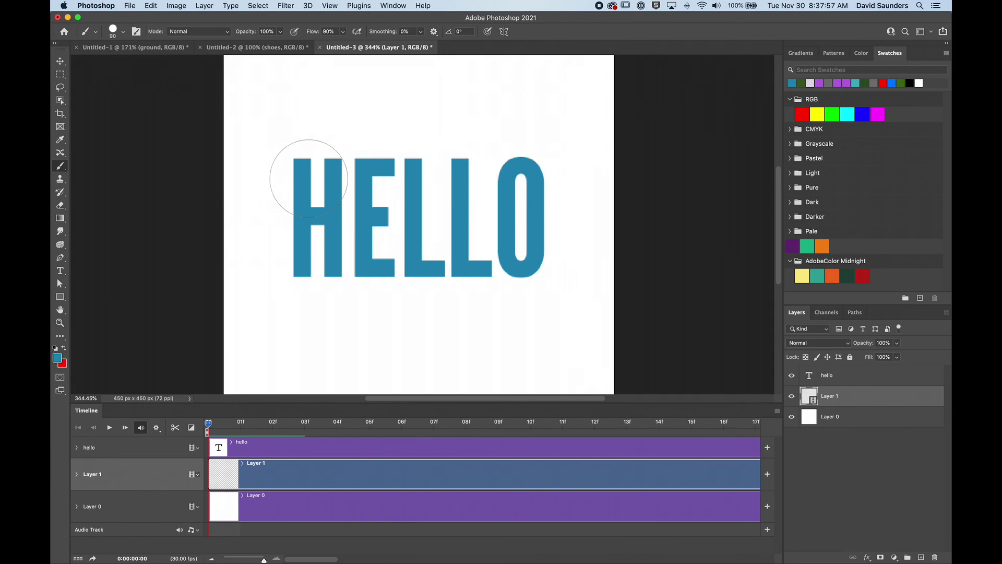
{"action": "key", "text": "bracketleft"}
{"action": "key", "text": "bracketleft"}
{"action": "key", "text": "bracketleft"}
{"action": "key", "text": "bracketleft"}
{"action": "key", "text": "bracketleft"}
{"action": "key", "text": "bracketleft"}
{"action": "key", "text": "bracketleft"}
{"action": "key", "text": "bracketleft"}
{"action": "key", "text": "bracketleft"}
{"action": "scroll", "coordinate": [302, 166], "scroll_direction": "down", "scroll_amount": 1}
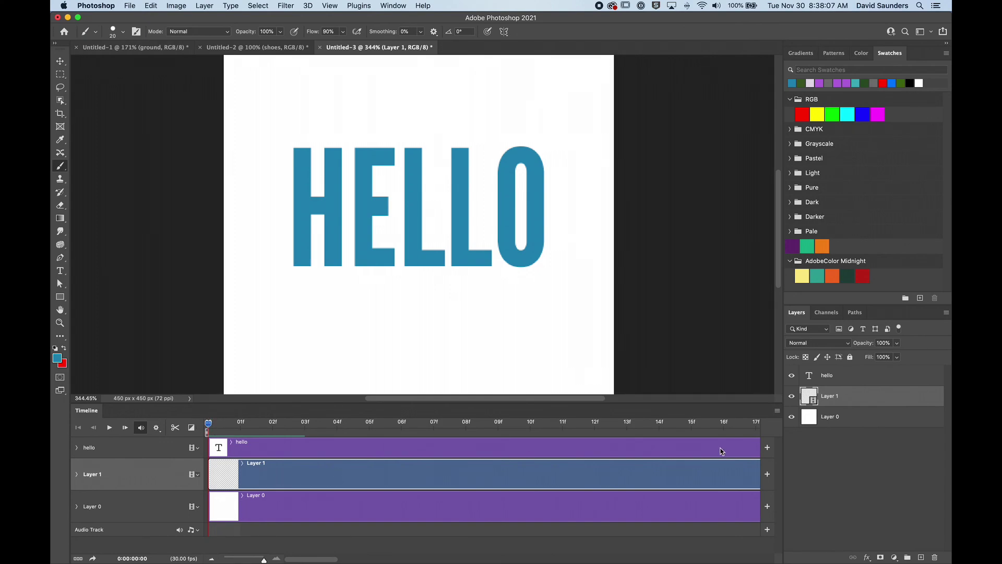
Step: Rename the video layer Layer 1 as "video text"
{"action": "double_click", "coordinate": [829, 396]}
{"action": "type", "text": "video text"}
{"action": "left_click", "coordinate": [860, 435]}
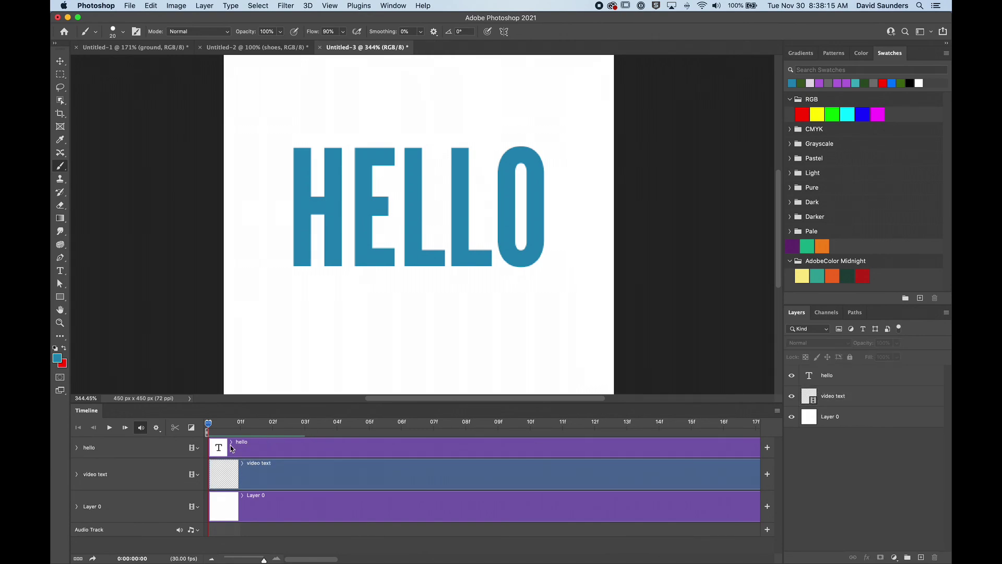
Step: On the video text layer at frame 0, trace the letter H of HELLO with blue brush strokes
{"action": "left_click", "coordinate": [267, 471]}
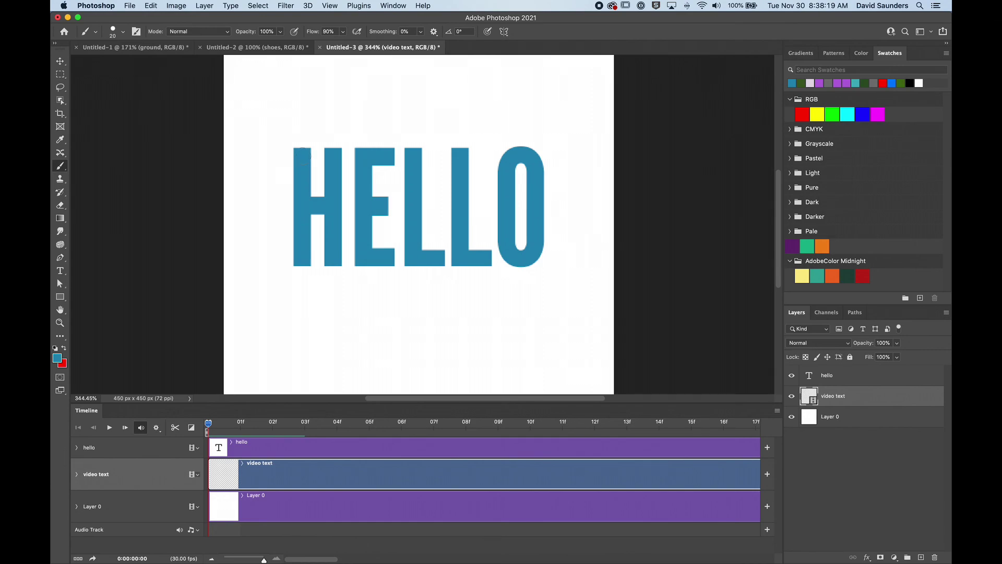
{"action": "mouse_move", "coordinate": [302, 154]}
{"action": "left_mouse_down"}
{"action": "mouse_move", "coordinate": [287, 209]}
{"action": "mouse_move", "coordinate": [297, 265]}
{"action": "left_mouse_up"}
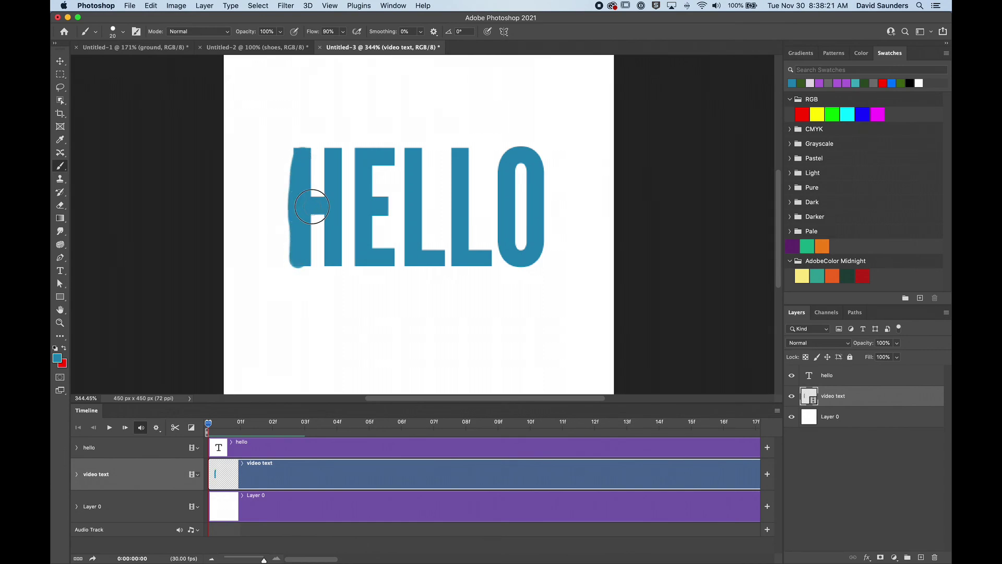
{"action": "mouse_move", "coordinate": [311, 207]}
{"action": "left_mouse_down"}
{"action": "mouse_move", "coordinate": [331, 206]}
{"action": "mouse_move", "coordinate": [334, 154]}
{"action": "mouse_move", "coordinate": [332, 260]}
{"action": "left_mouse_up"}
Step: Lower the hello text layer's opacity to 53% and reselect the video text layer for painting
{"action": "left_click", "coordinate": [819, 378]}
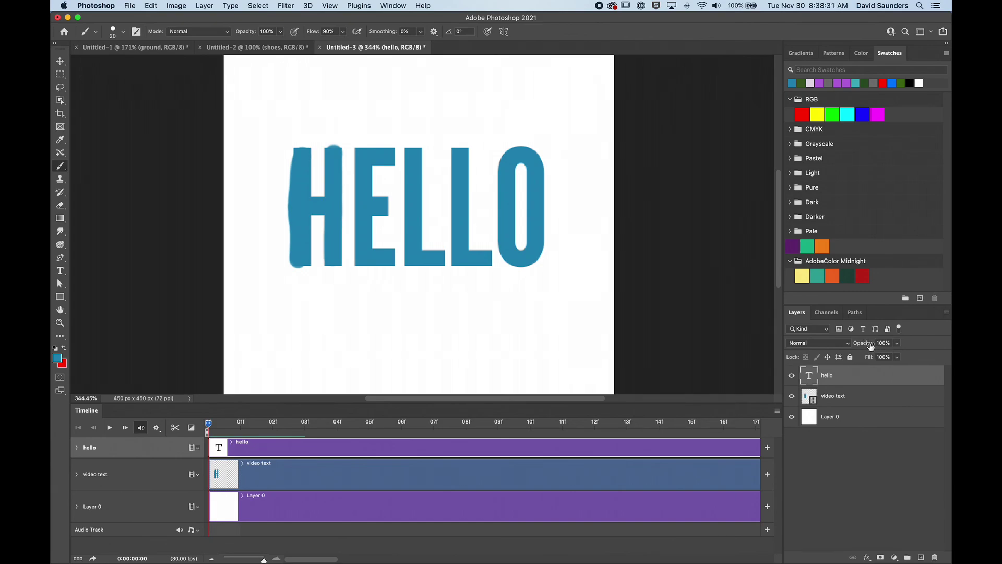
{"action": "left_click_drag", "start_coordinate": [868, 347], "coordinate": [844, 348]}
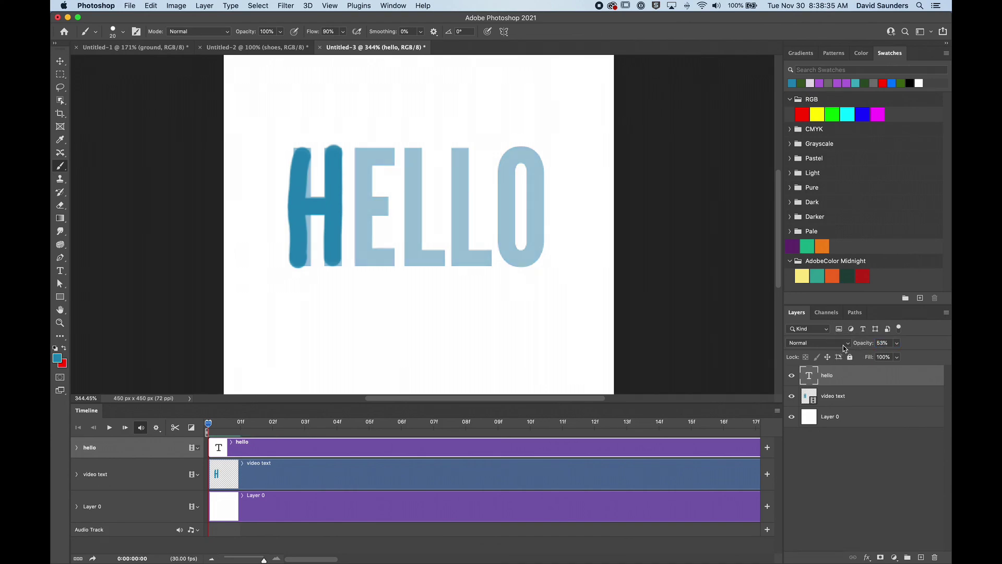
{"action": "left_click", "coordinate": [258, 476]}
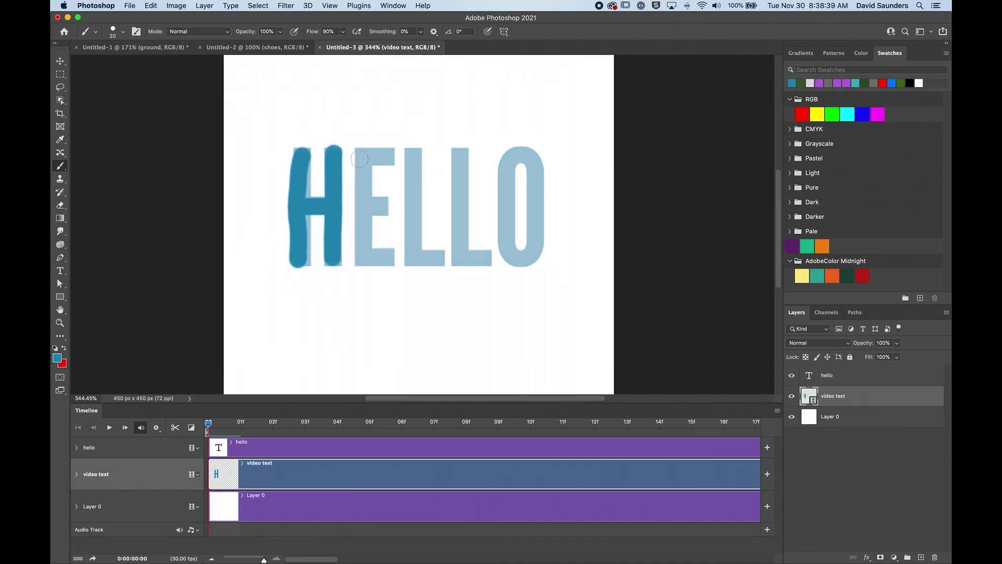
Step: Trace the letters E, L, L and O over the faded text at frame 0 of the video text layer
{"action": "mouse_move", "coordinate": [355, 158]}
{"action": "left_mouse_down"}
{"action": "mouse_move", "coordinate": [382, 158]}
{"action": "mouse_move", "coordinate": [360, 167]}
{"action": "mouse_move", "coordinate": [359, 253]}
{"action": "mouse_move", "coordinate": [390, 256]}
{"action": "left_mouse_up"}
{"action": "left_click_drag", "start_coordinate": [365, 210], "coordinate": [389, 206]}
{"action": "mouse_move", "coordinate": [412, 152]}
{"action": "left_mouse_down"}
{"action": "mouse_move", "coordinate": [413, 258]}
{"action": "mouse_move", "coordinate": [441, 257]}
{"action": "left_mouse_up"}
{"action": "mouse_move", "coordinate": [455, 151]}
{"action": "left_mouse_down"}
{"action": "mouse_move", "coordinate": [458, 235]}
{"action": "mouse_move", "coordinate": [481, 262]}
{"action": "mouse_move", "coordinate": [494, 256]}
{"action": "left_mouse_up"}
{"action": "mouse_move", "coordinate": [520, 165]}
{"action": "left_mouse_down"}
{"action": "mouse_move", "coordinate": [519, 254]}
{"action": "mouse_move", "coordinate": [530, 251]}
{"action": "mouse_move", "coordinate": [537, 214]}
{"action": "mouse_move", "coordinate": [531, 151]}
{"action": "left_mouse_up"}
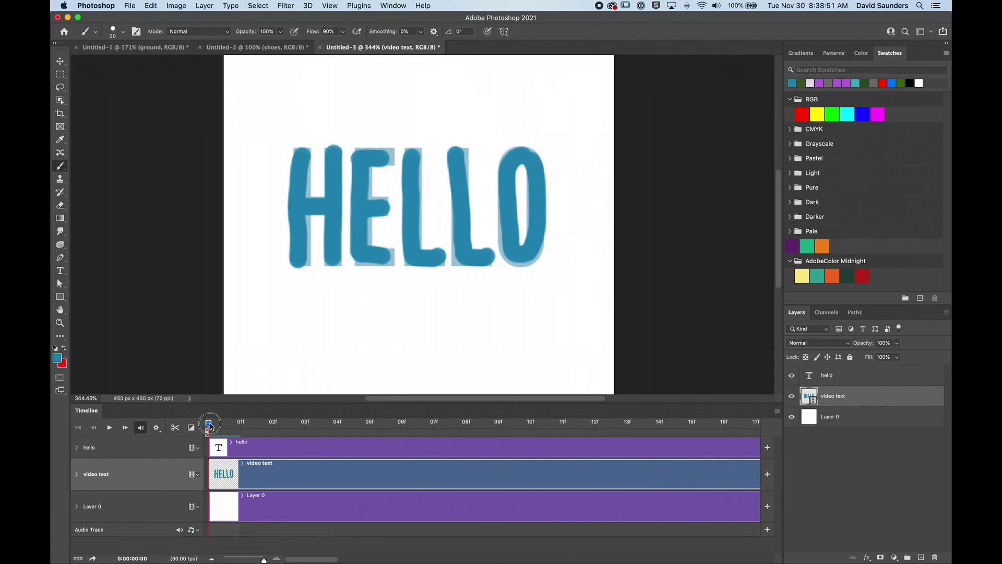
Step: At frame 1, trace the whole word HELLO again by hand on the video text layer with the Brush
{"action": "left_click_drag", "start_coordinate": [209, 424], "coordinate": [240, 424]}
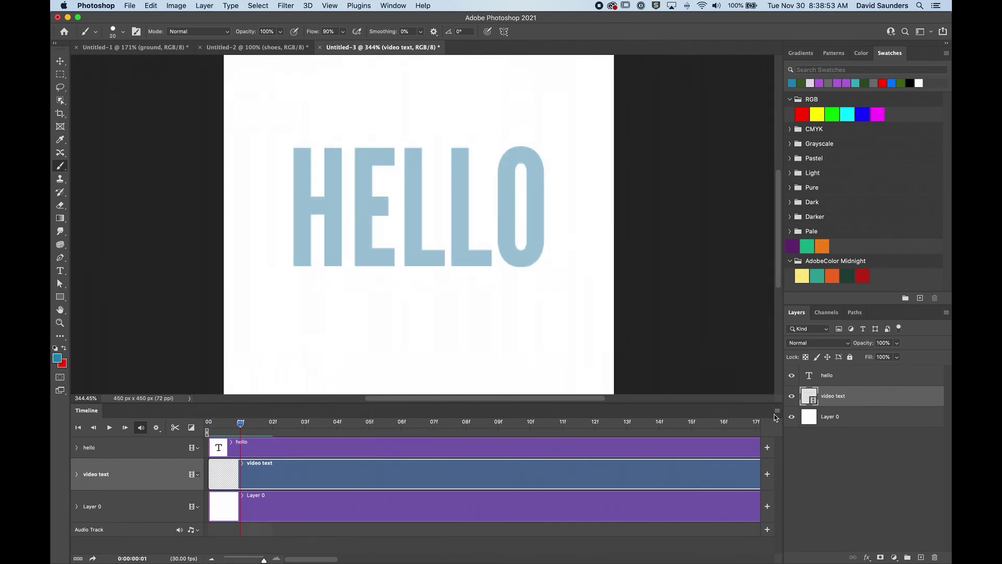
{"action": "left_click_drag", "start_coordinate": [299, 159], "coordinate": [299, 260]}
{"action": "left_click_drag", "start_coordinate": [300, 210], "coordinate": [334, 204]}
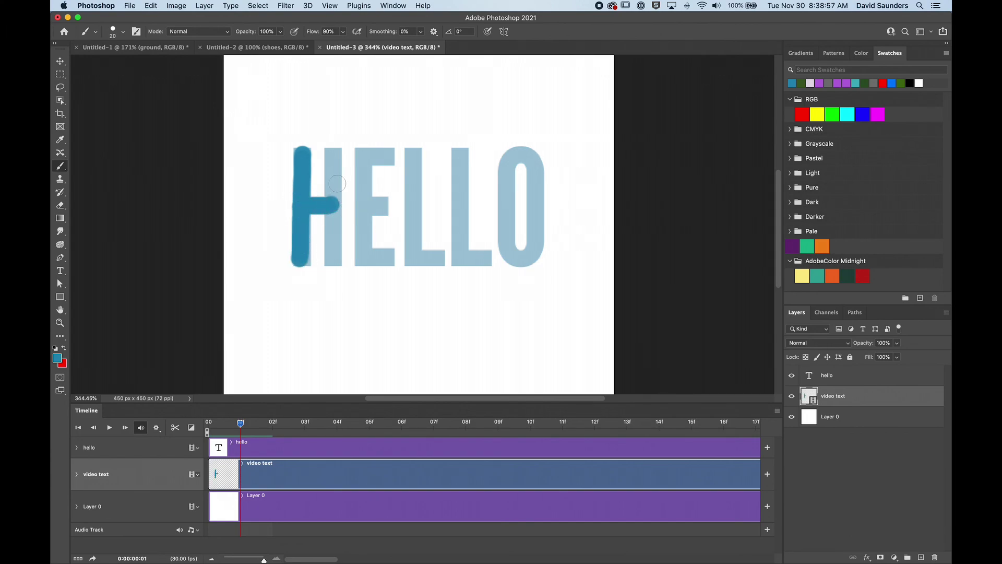
{"action": "left_click_drag", "start_coordinate": [332, 154], "coordinate": [331, 263]}
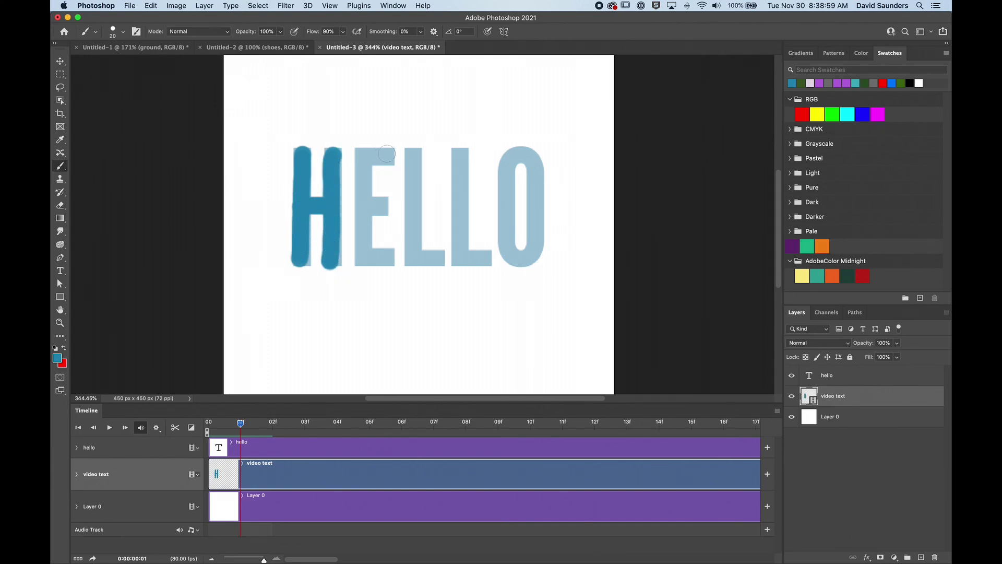
{"action": "mouse_move", "coordinate": [390, 152]}
{"action": "left_mouse_down"}
{"action": "mouse_move", "coordinate": [362, 156]}
{"action": "mouse_move", "coordinate": [363, 255]}
{"action": "mouse_move", "coordinate": [388, 259]}
{"action": "left_mouse_up"}
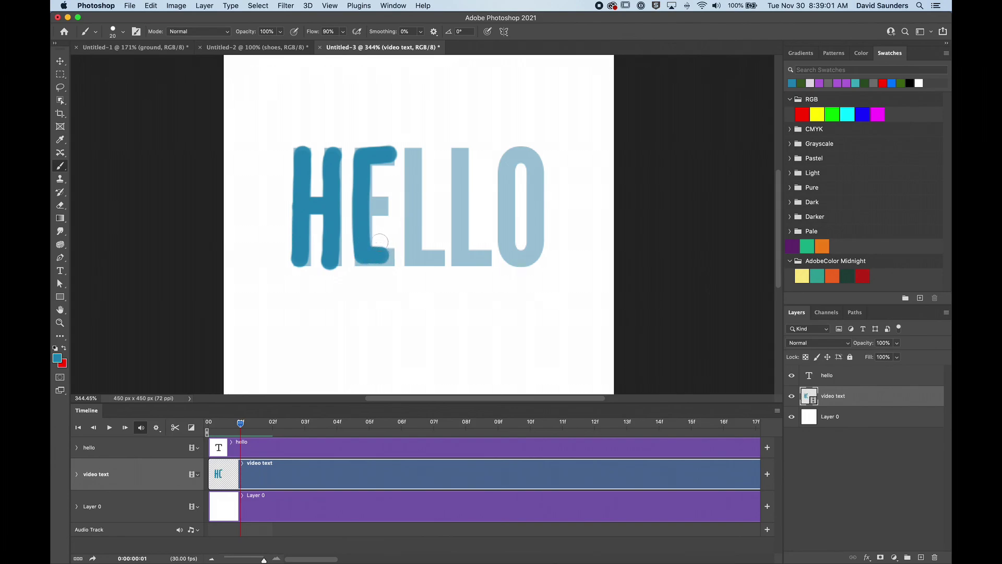
{"action": "left_click_drag", "start_coordinate": [389, 205], "coordinate": [369, 208]}
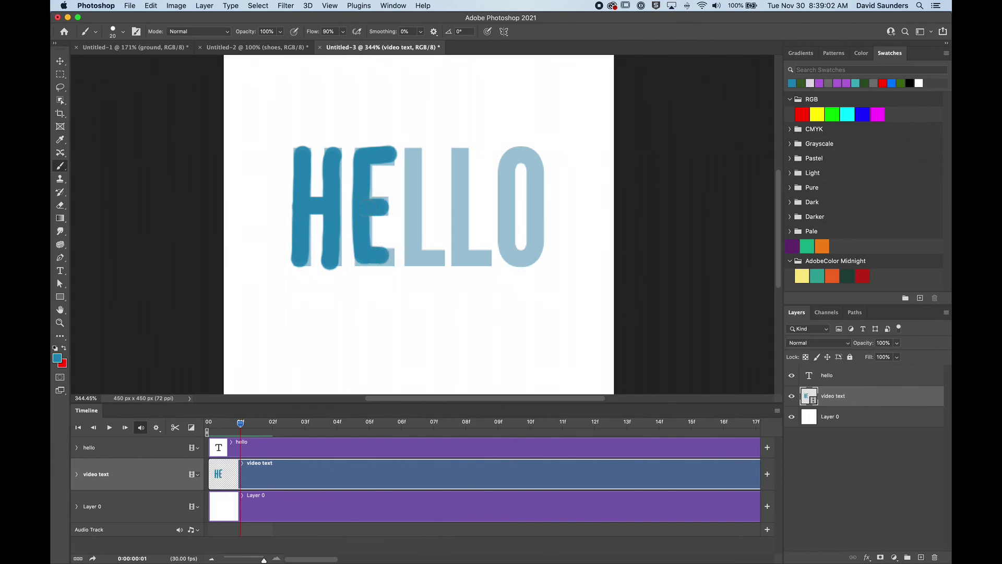
{"action": "left_click", "coordinate": [777, 412]}
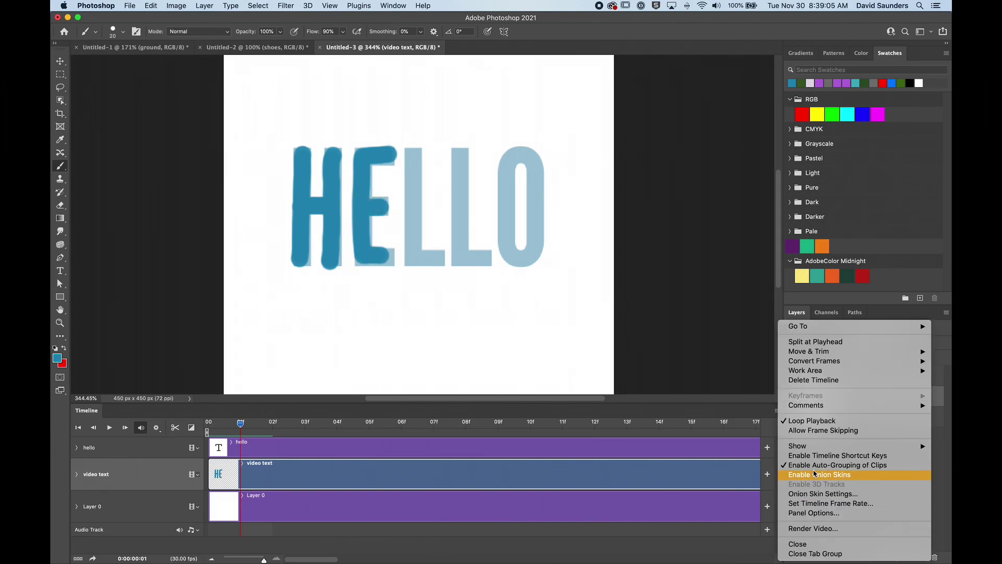
{"action": "left_click", "coordinate": [413, 162]}
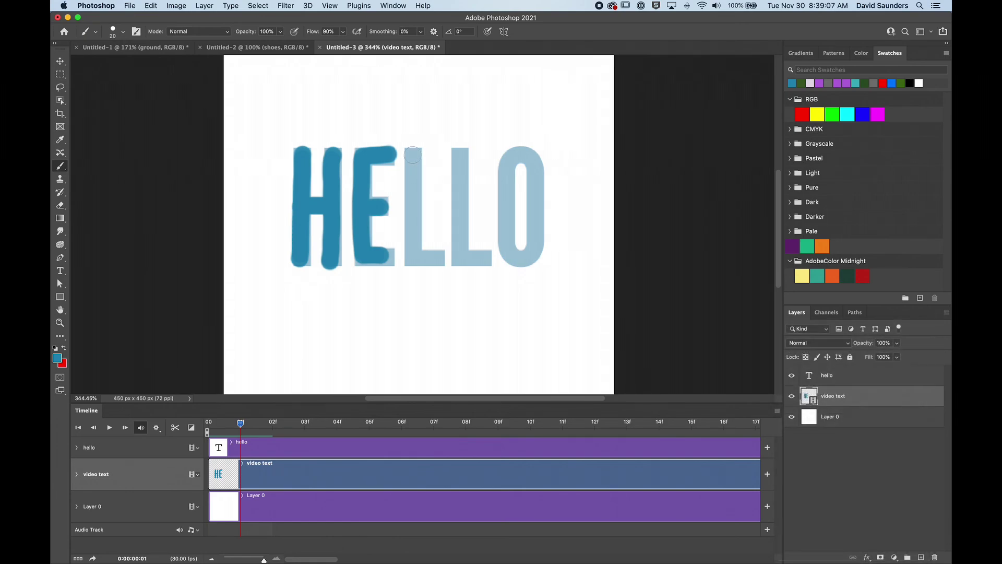
{"action": "mouse_move", "coordinate": [412, 155]}
{"action": "left_mouse_down"}
{"action": "mouse_move", "coordinate": [414, 249]}
{"action": "mouse_move", "coordinate": [440, 257]}
{"action": "left_mouse_up"}
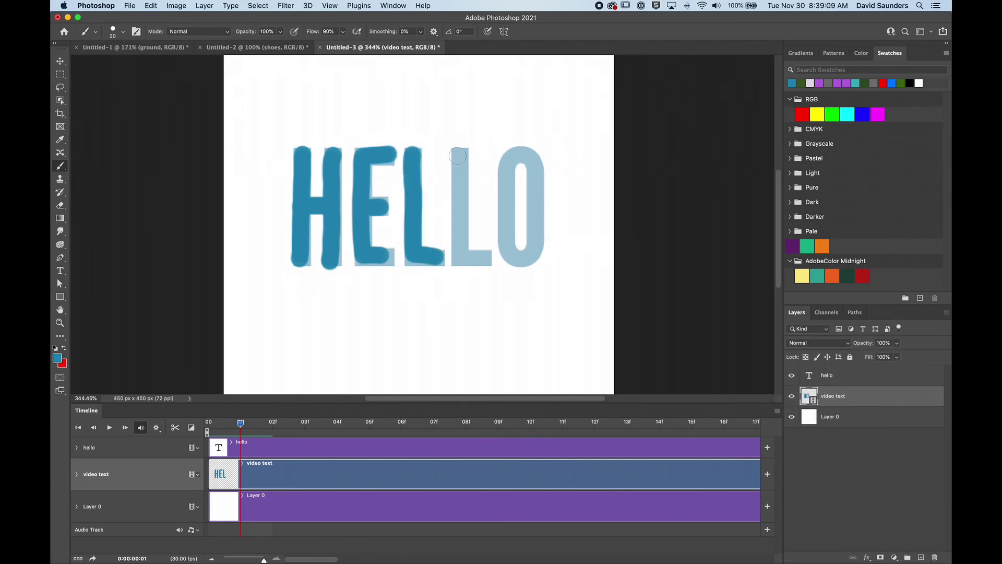
{"action": "mouse_move", "coordinate": [457, 156]}
{"action": "left_mouse_down"}
{"action": "mouse_move", "coordinate": [454, 230]}
{"action": "mouse_move", "coordinate": [465, 254]}
{"action": "mouse_move", "coordinate": [487, 258]}
{"action": "left_mouse_up"}
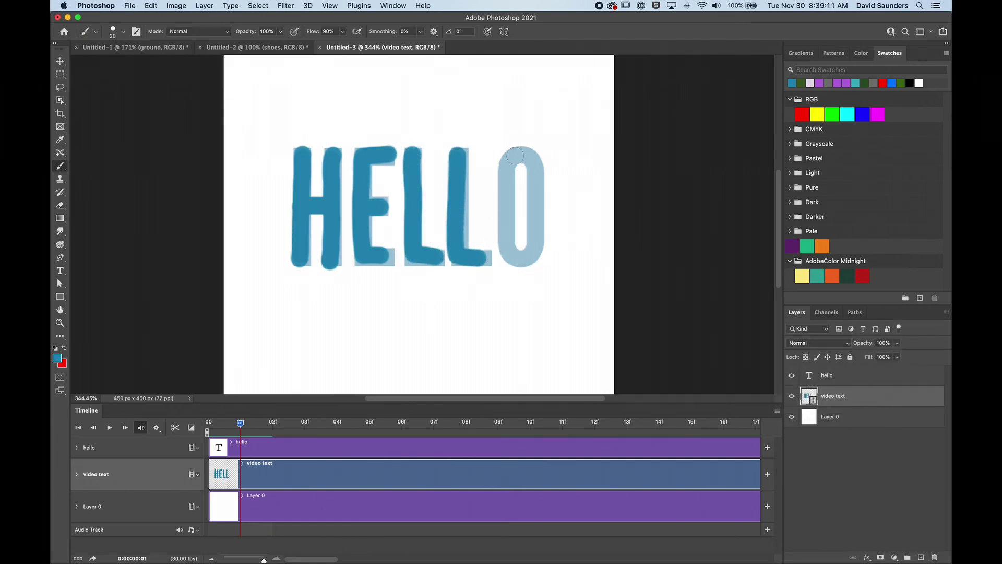
{"action": "mouse_move", "coordinate": [515, 155]}
{"action": "left_mouse_down"}
{"action": "mouse_move", "coordinate": [504, 217]}
{"action": "mouse_move", "coordinate": [513, 256]}
{"action": "mouse_move", "coordinate": [527, 256]}
{"action": "mouse_move", "coordinate": [539, 227]}
{"action": "mouse_move", "coordinate": [521, 149]}
{"action": "left_mouse_up"}
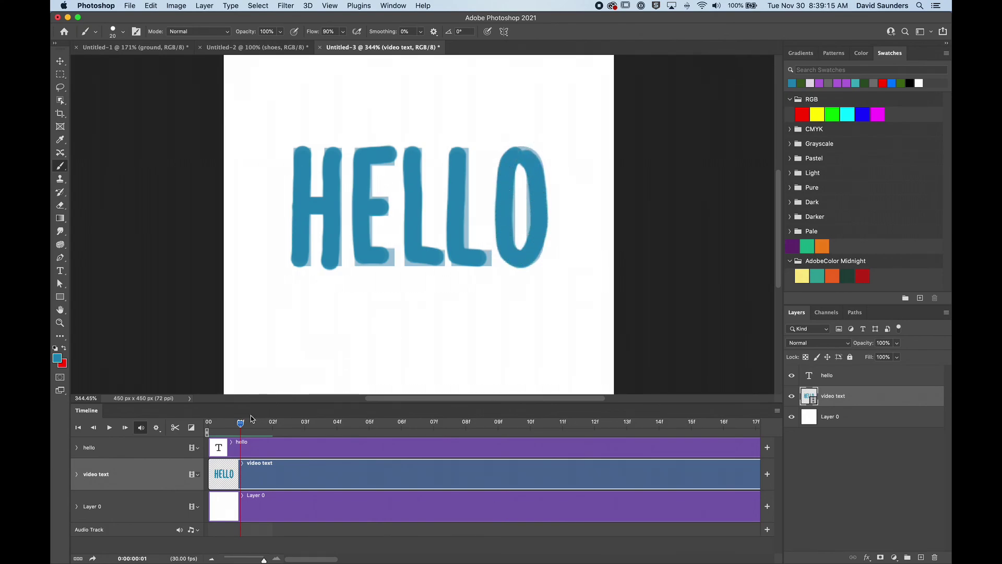
Step: At frame 2, brush a third, slightly different tracing of HELLO on the video text layer
{"action": "left_click", "coordinate": [272, 421]}
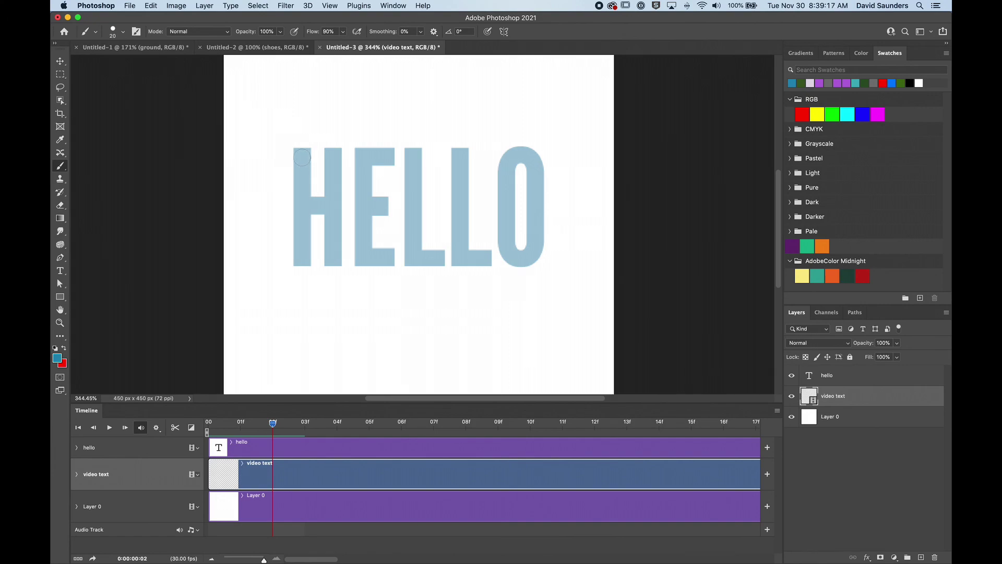
{"action": "left_click_drag", "start_coordinate": [302, 156], "coordinate": [293, 258]}
{"action": "left_click_drag", "start_coordinate": [311, 206], "coordinate": [328, 203]}
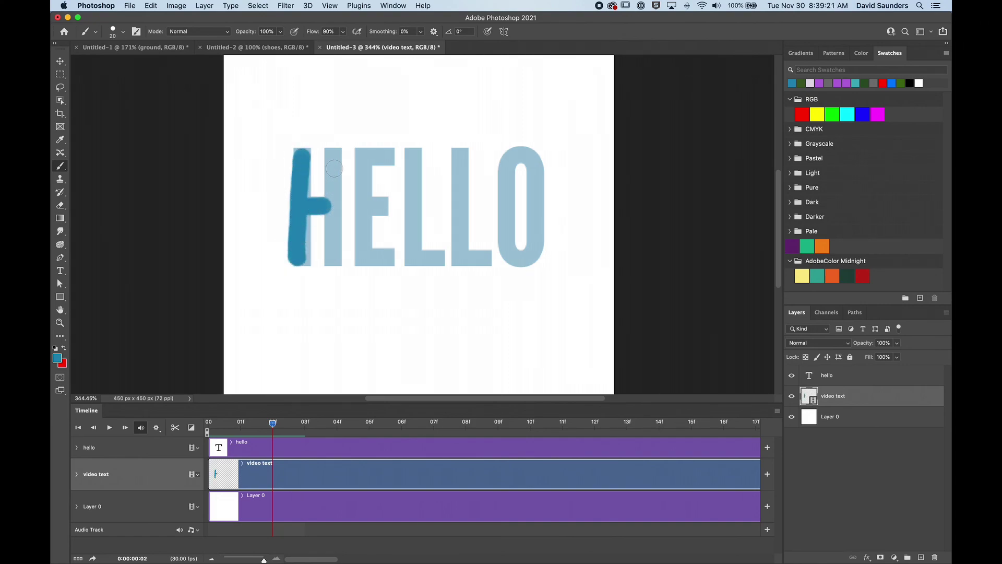
{"action": "scroll", "coordinate": [472, 464], "scroll_direction": "right", "scroll_amount": 5}
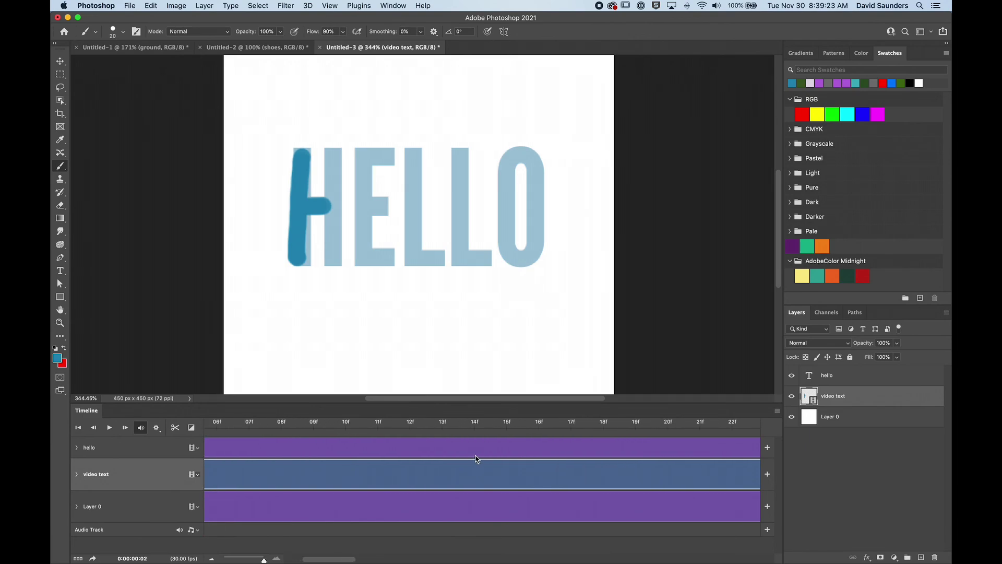
{"action": "scroll", "coordinate": [475, 458], "scroll_direction": "right", "scroll_amount": 3}
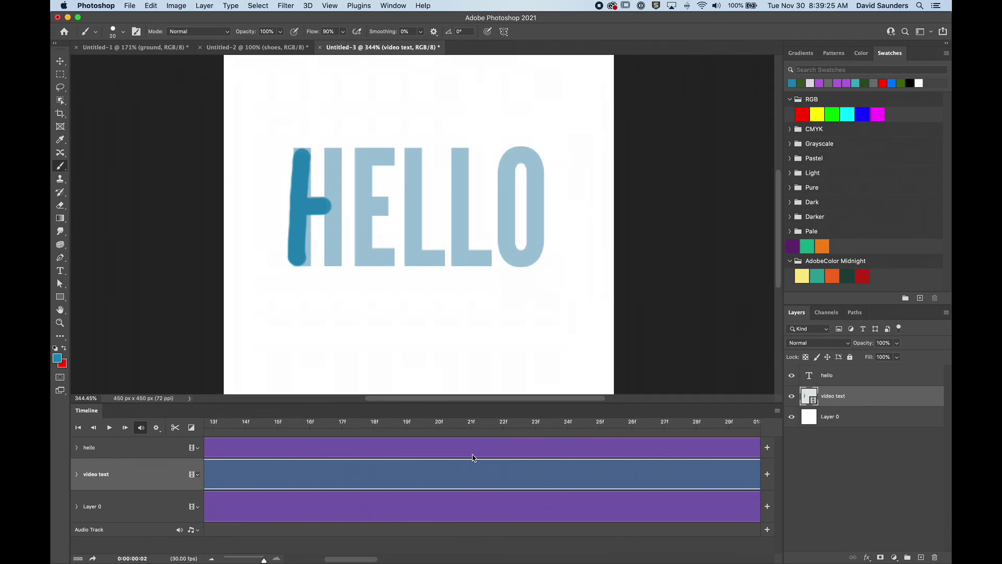
{"action": "scroll", "coordinate": [474, 456], "scroll_direction": "right", "scroll_amount": 2}
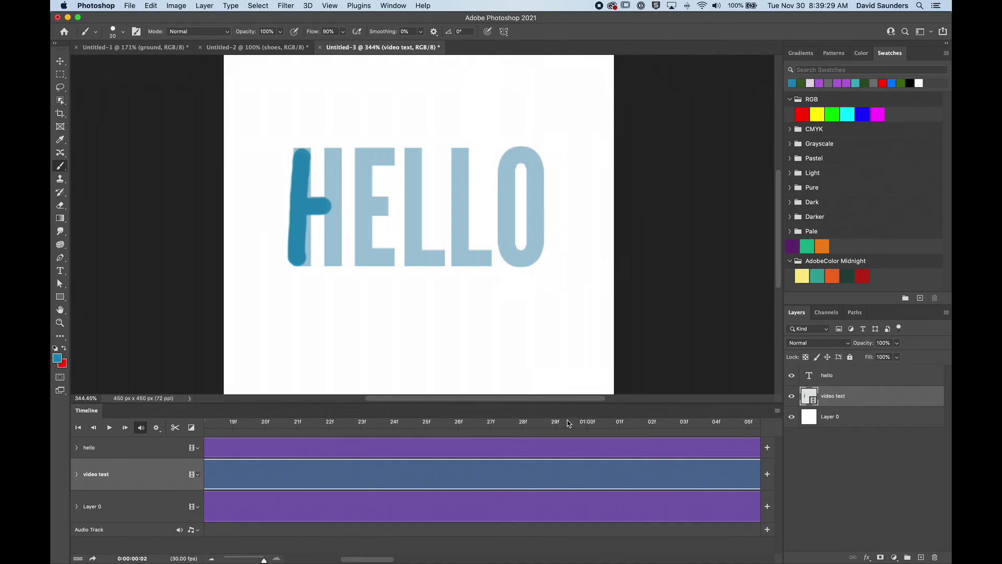
{"action": "left_click_drag", "start_coordinate": [332, 151], "coordinate": [325, 258]}
{"action": "mouse_move", "coordinate": [387, 156]}
{"action": "left_mouse_down"}
{"action": "mouse_move", "coordinate": [362, 157]}
{"action": "mouse_move", "coordinate": [365, 252]}
{"action": "mouse_move", "coordinate": [380, 258]}
{"action": "left_mouse_up"}
{"action": "left_click_drag", "start_coordinate": [382, 211], "coordinate": [389, 208]}
{"action": "mouse_move", "coordinate": [413, 151]}
{"action": "left_mouse_down"}
{"action": "mouse_move", "coordinate": [408, 246]}
{"action": "mouse_move", "coordinate": [413, 266]}
{"action": "mouse_move", "coordinate": [437, 256]}
{"action": "left_mouse_up"}
{"action": "mouse_move", "coordinate": [463, 152]}
{"action": "left_mouse_down"}
{"action": "mouse_move", "coordinate": [463, 256]}
{"action": "mouse_move", "coordinate": [484, 256]}
{"action": "left_mouse_up"}
{"action": "mouse_move", "coordinate": [523, 156]}
{"action": "left_mouse_down"}
{"action": "mouse_move", "coordinate": [509, 175]}
{"action": "mouse_move", "coordinate": [509, 226]}
{"action": "mouse_move", "coordinate": [513, 249]}
{"action": "mouse_move", "coordinate": [528, 254]}
{"action": "mouse_move", "coordinate": [529, 158]}
{"action": "left_mouse_up"}
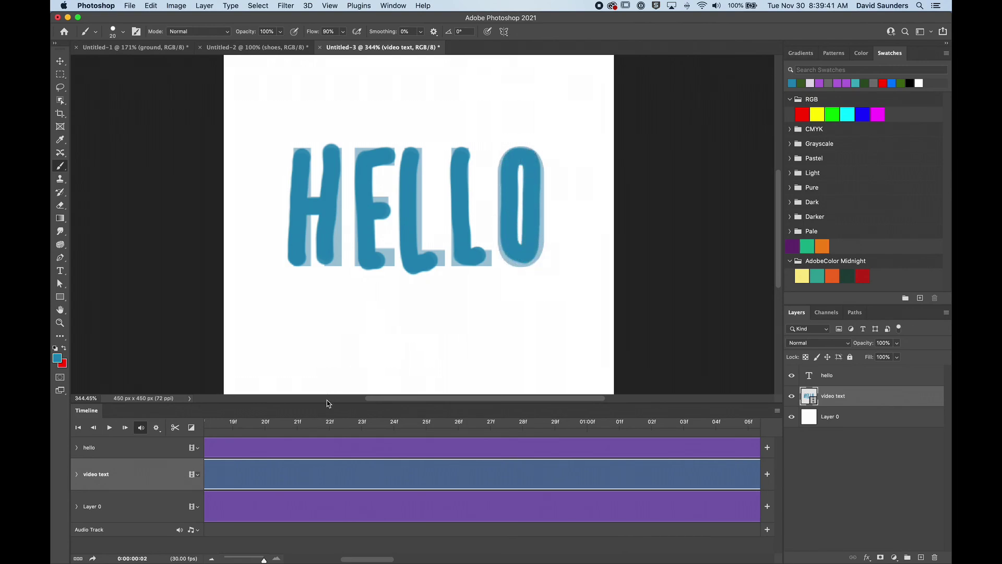
Step: Delete the hello text guide layer and scrub the playhead over the first frames to preview the drawn letters
{"action": "mouse_move", "coordinate": [300, 423]}
{"action": "left_mouse_down"}
{"action": "mouse_move", "coordinate": [146, 423]}
{"action": "mouse_move", "coordinate": [555, 435]}
{"action": "mouse_move", "coordinate": [202, 439]}
{"action": "left_mouse_up"}
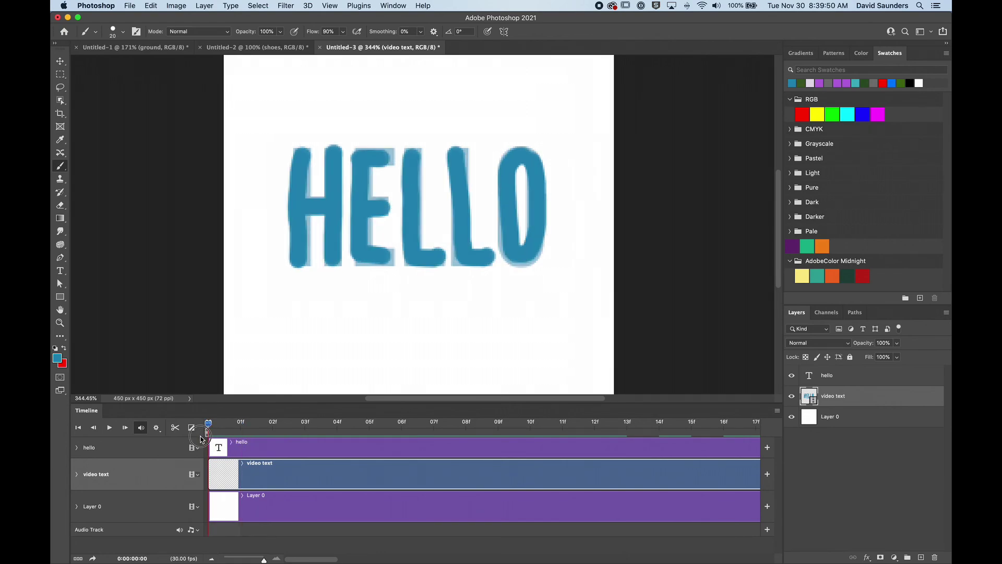
{"action": "left_click", "coordinate": [792, 377]}
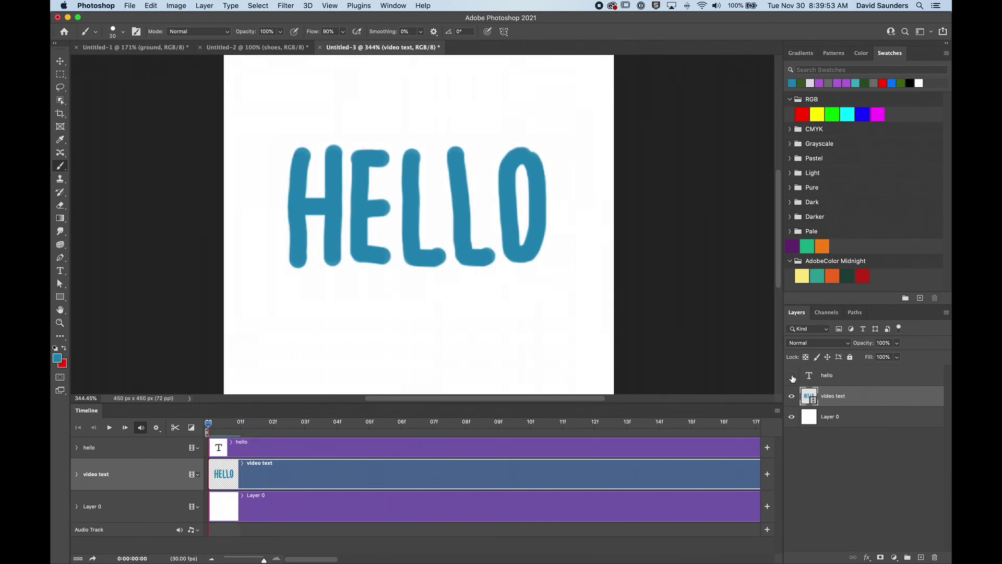
{"action": "left_click", "coordinate": [830, 380]}
{"action": "key", "text": "Delete"}
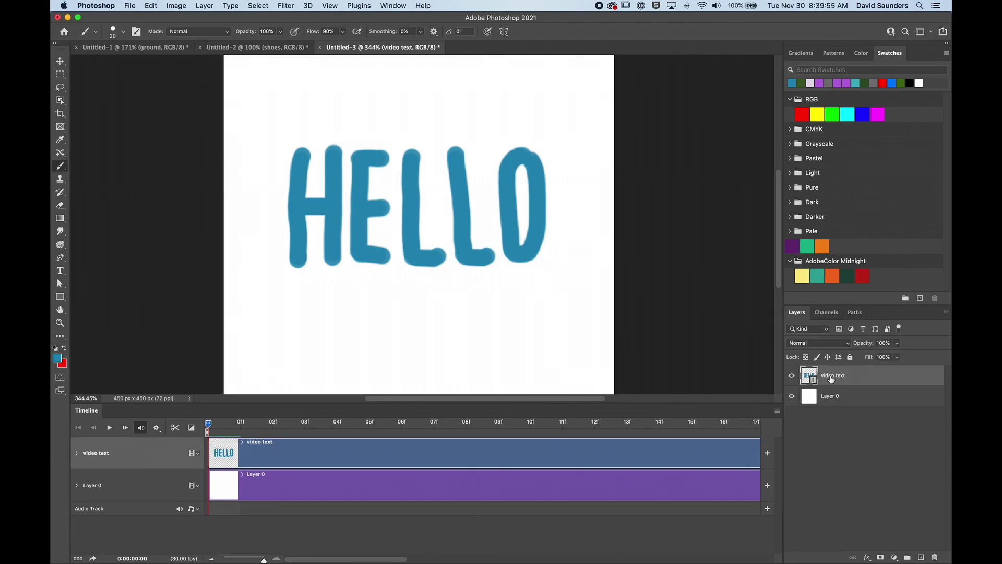
{"action": "left_click_drag", "start_coordinate": [208, 424], "coordinate": [254, 430]}
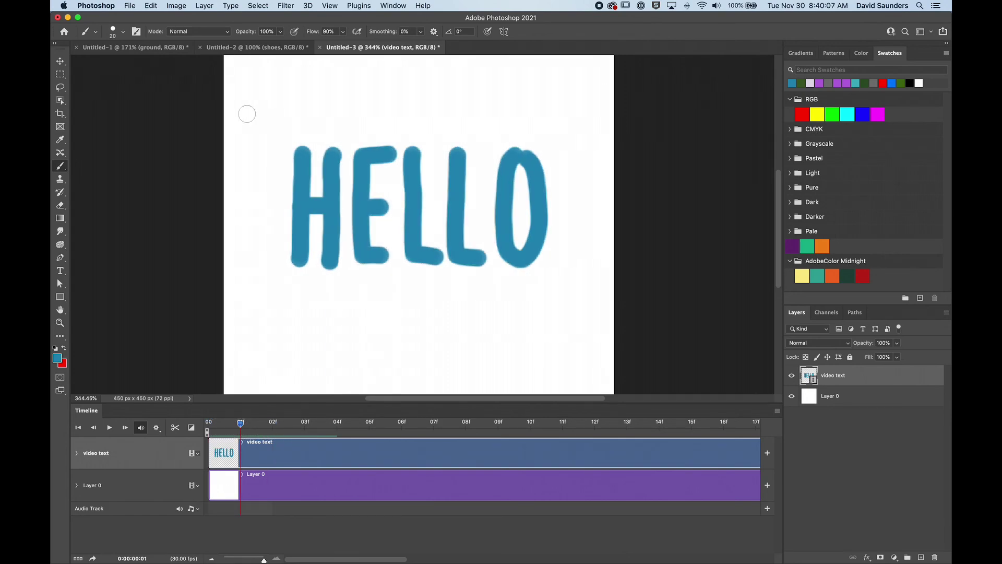
Step: Switch to the bouncing ball document, scrub the playhead to a frame showing the ball and open Save for Web (Legacy)
{"action": "left_click", "coordinate": [166, 53]}
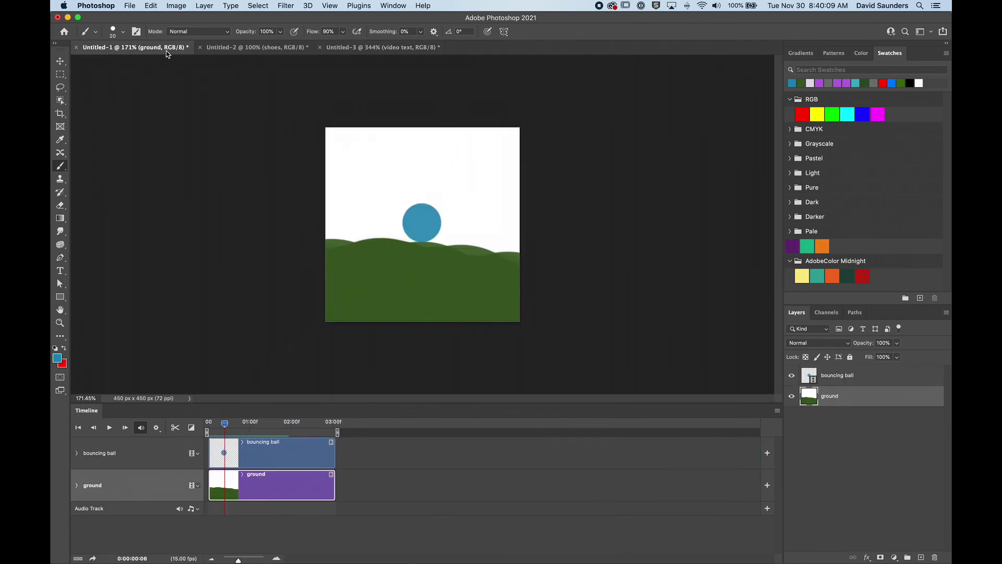
{"action": "mouse_move", "coordinate": [225, 425]}
{"action": "left_mouse_down"}
{"action": "mouse_move", "coordinate": [253, 425]}
{"action": "mouse_move", "coordinate": [215, 426]}
{"action": "left_mouse_up"}
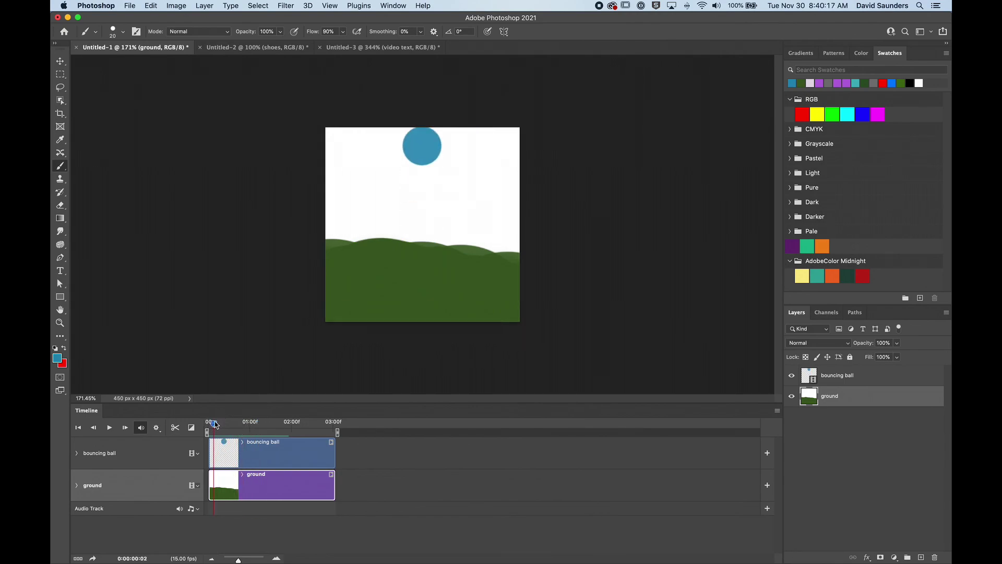
{"action": "left_click", "coordinate": [136, 8]}
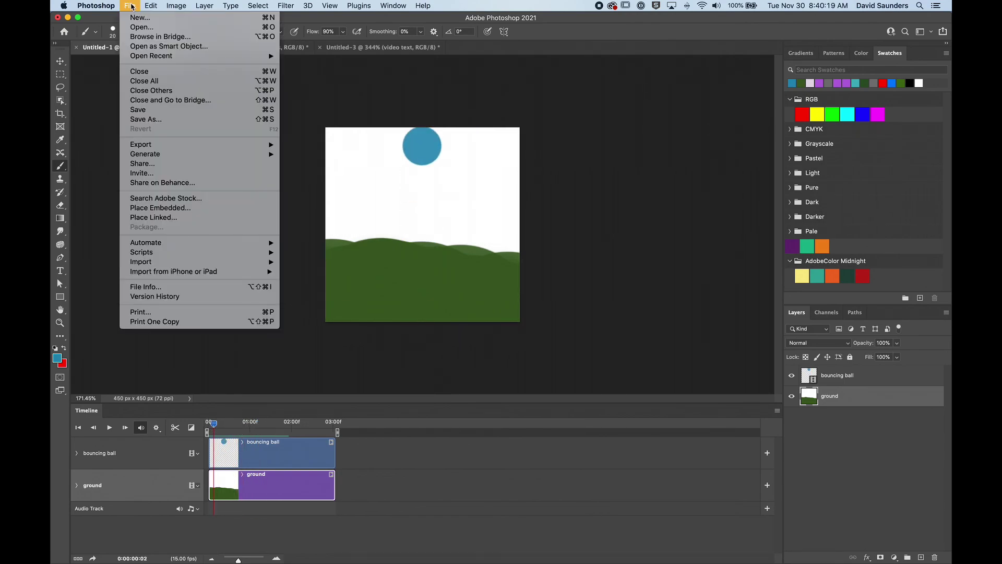
{"action": "mouse_move", "coordinate": [168, 147]}
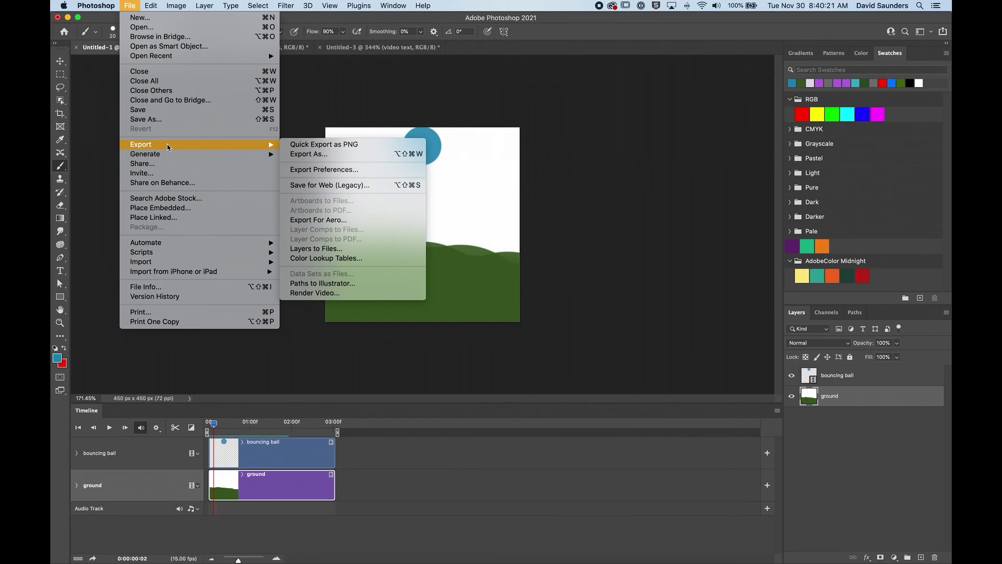
{"action": "left_click", "coordinate": [347, 186]}
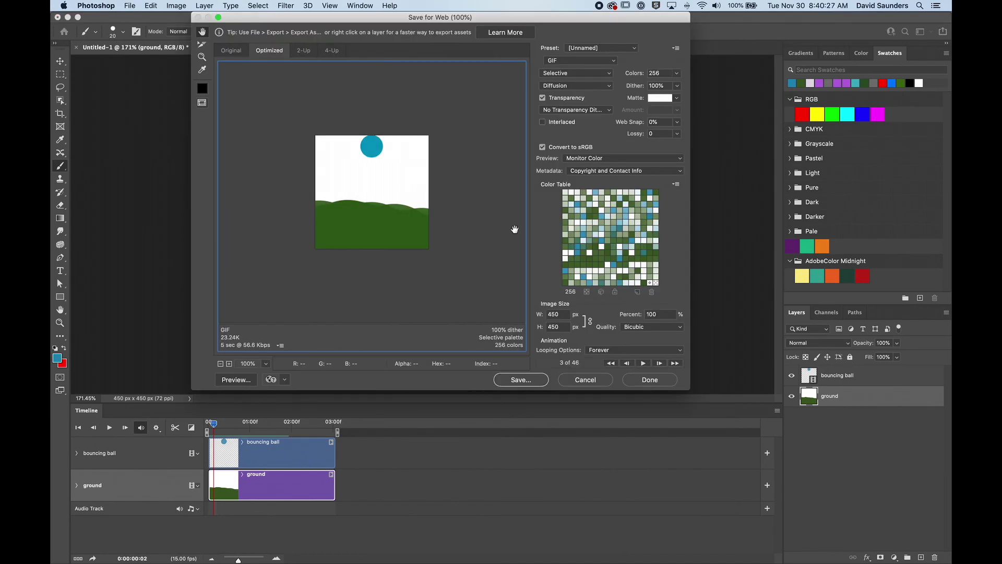
Step: Choose GIF as the export format and keep the animation's looping option at Forever
{"action": "left_click", "coordinate": [574, 62]}
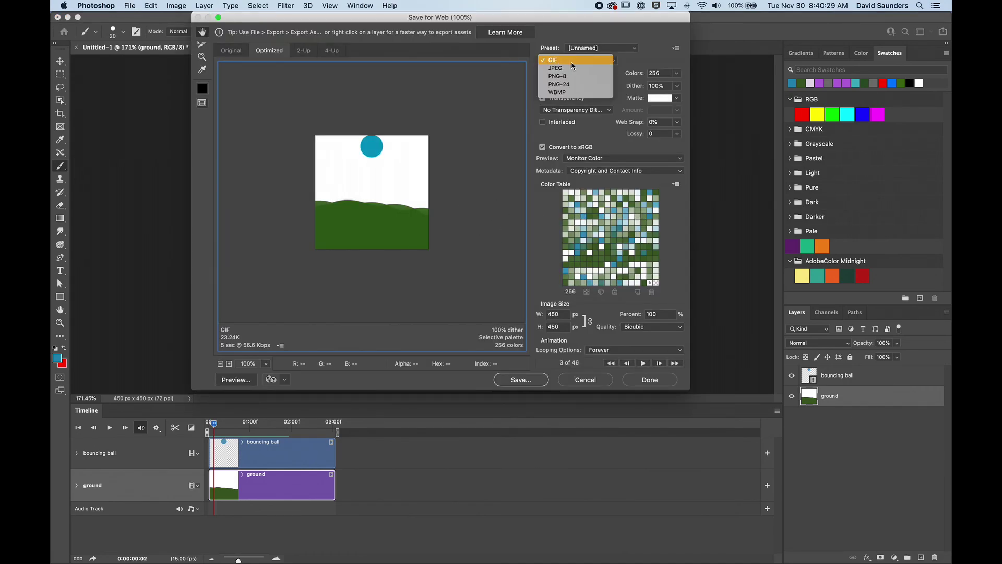
{"action": "left_click", "coordinate": [572, 61]}
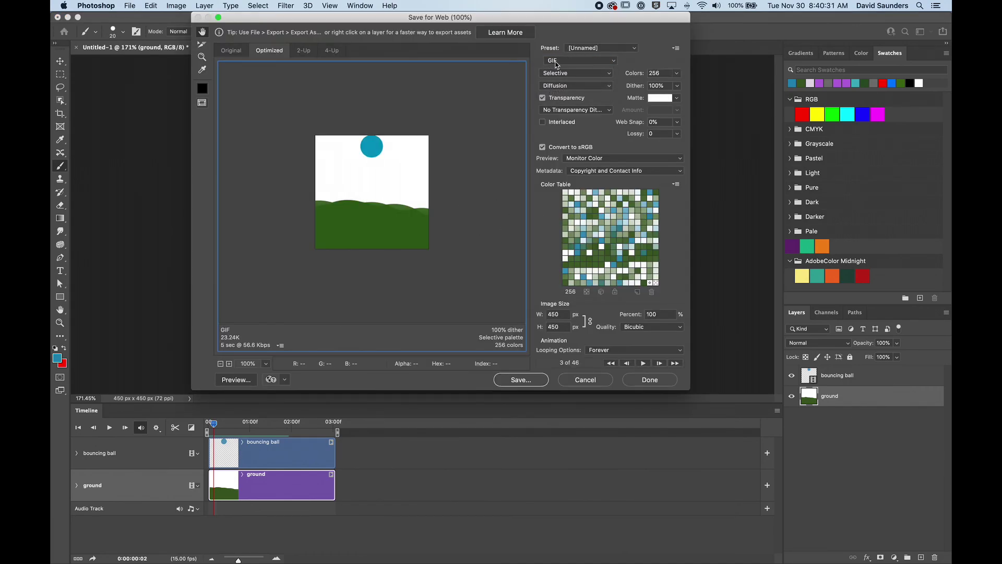
{"action": "left_click", "coordinate": [557, 63]}
{"action": "left_click", "coordinate": [626, 64]}
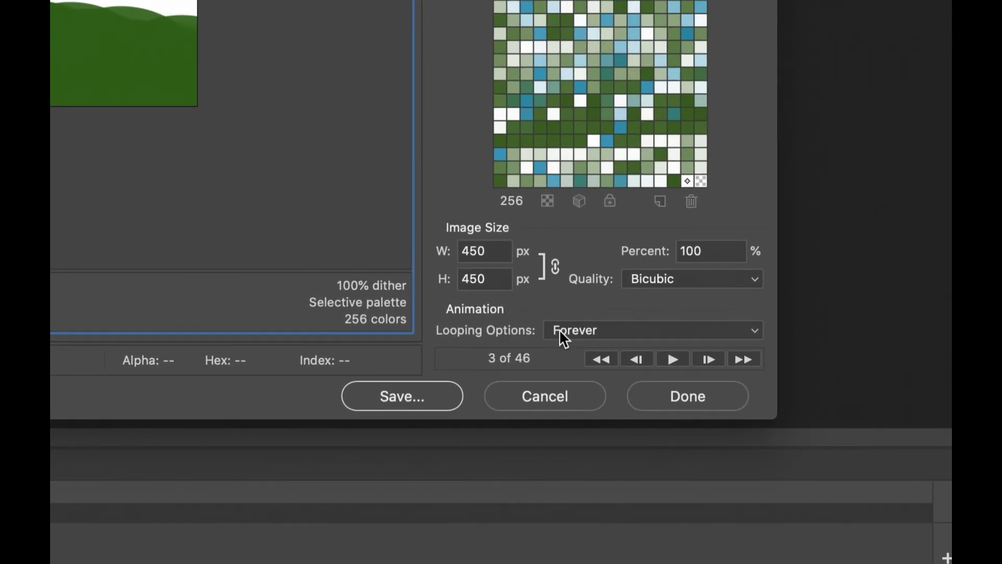
{"action": "left_click", "coordinate": [587, 334]}
{"action": "left_click", "coordinate": [587, 332]}
{"action": "left_click", "coordinate": [587, 330]}
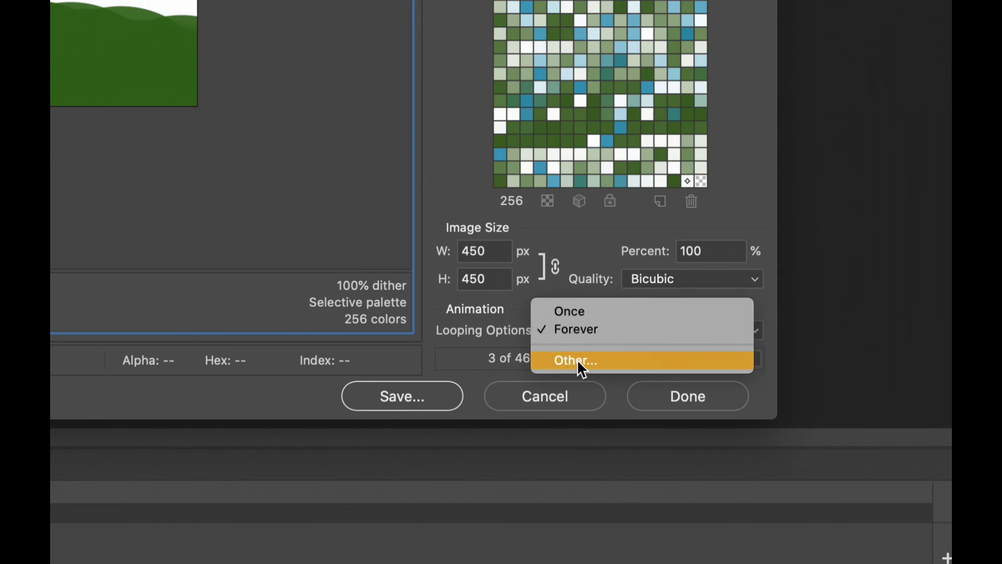
{"action": "left_click", "coordinate": [511, 340]}
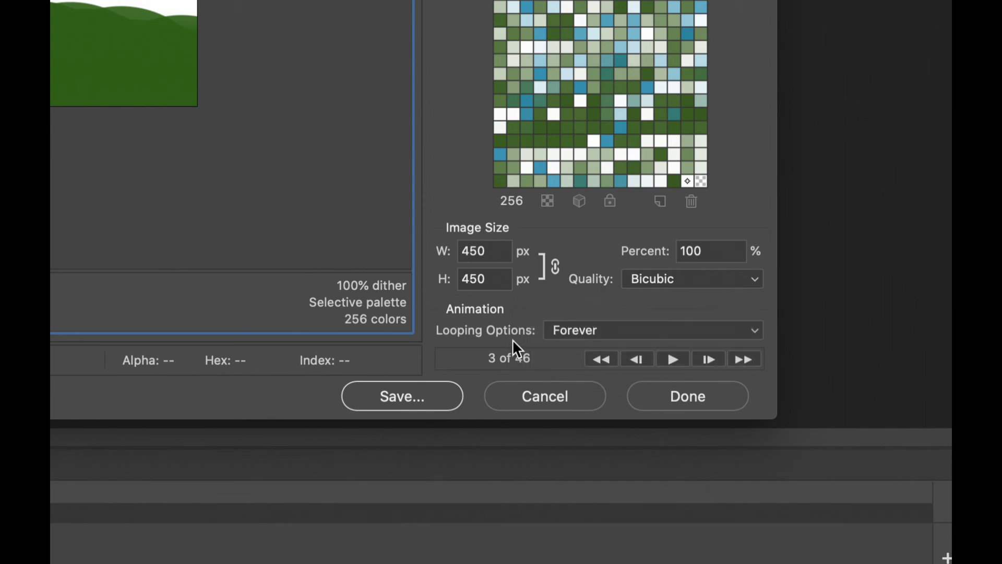
Step: Save the optimized GIF to the Desktop as bouncing-ball.gif and return the timeline playhead to the first frame
{"action": "left_click", "coordinate": [396, 395]}
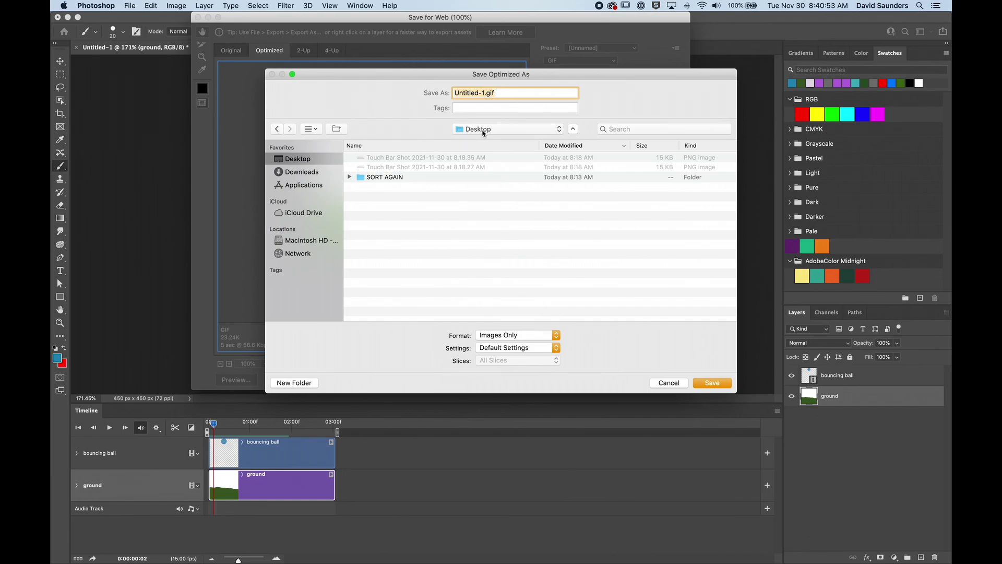
{"action": "left_click", "coordinate": [483, 93]}
{"action": "key", "text": "BackSpace"}
{"action": "key", "text": "BackSpace"}
{"action": "key", "text": "BackSpace"}
{"action": "key", "text": "BackSpace"}
{"action": "key", "text": "BackSpace"}
{"action": "key", "text": "BackSpace"}
{"action": "key", "text": "BackSpace"}
{"action": "key", "text": "BackSpace"}
{"action": "key", "text": "BackSpace"}
{"action": "key", "text": "BackSpace"}
{"action": "type", "text": "bouncing ball"}
{"action": "left_click", "coordinate": [718, 386]}
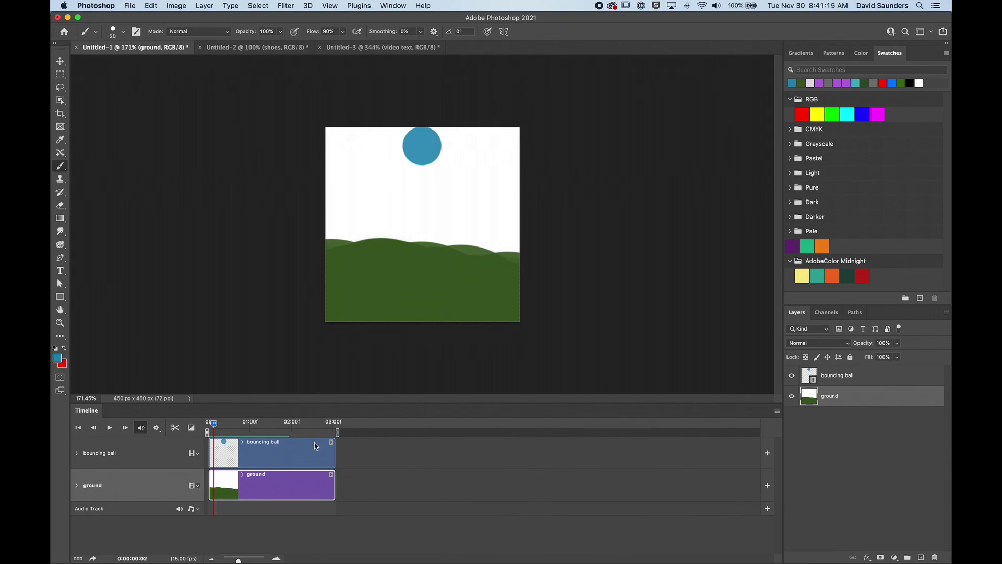
{"action": "mouse_move", "coordinate": [221, 428]}
{"action": "left_mouse_down"}
{"action": "mouse_move", "coordinate": [235, 421]}
{"action": "mouse_move", "coordinate": [208, 423]}
{"action": "left_mouse_up"}
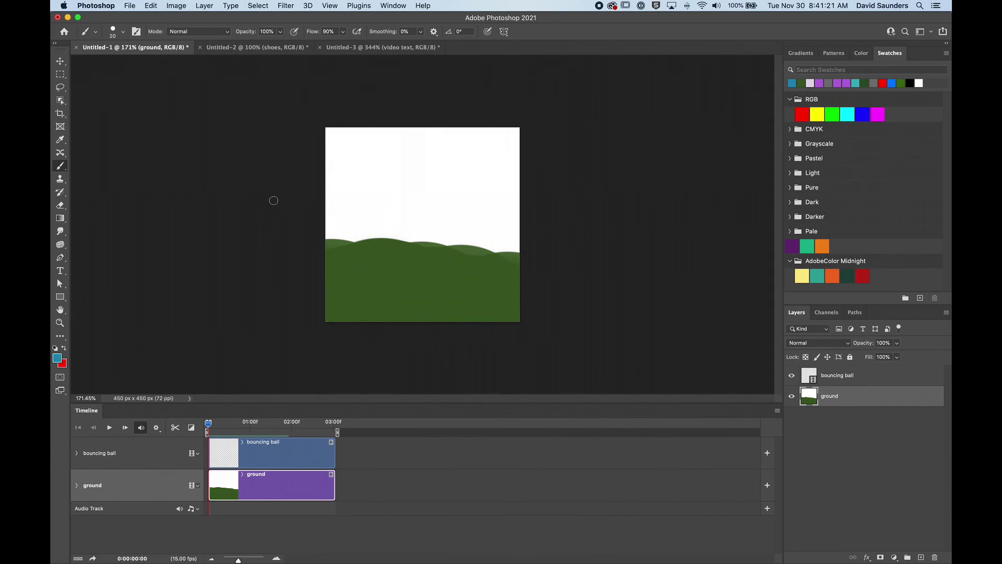
{"action": "key", "text": "super+s"}
{"action": "left_click", "coordinate": [437, 261]}
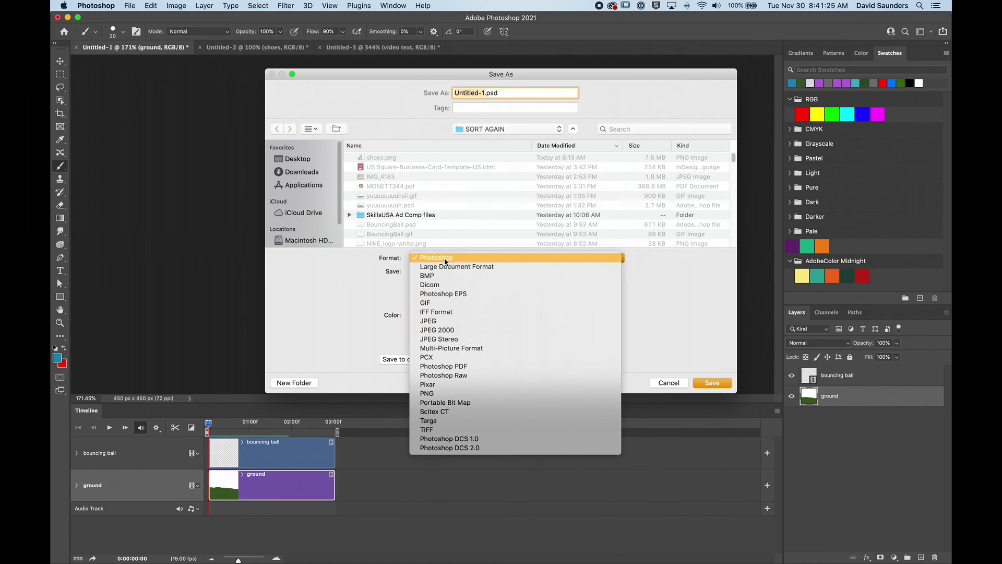
{"action": "left_click", "coordinate": [405, 109]}
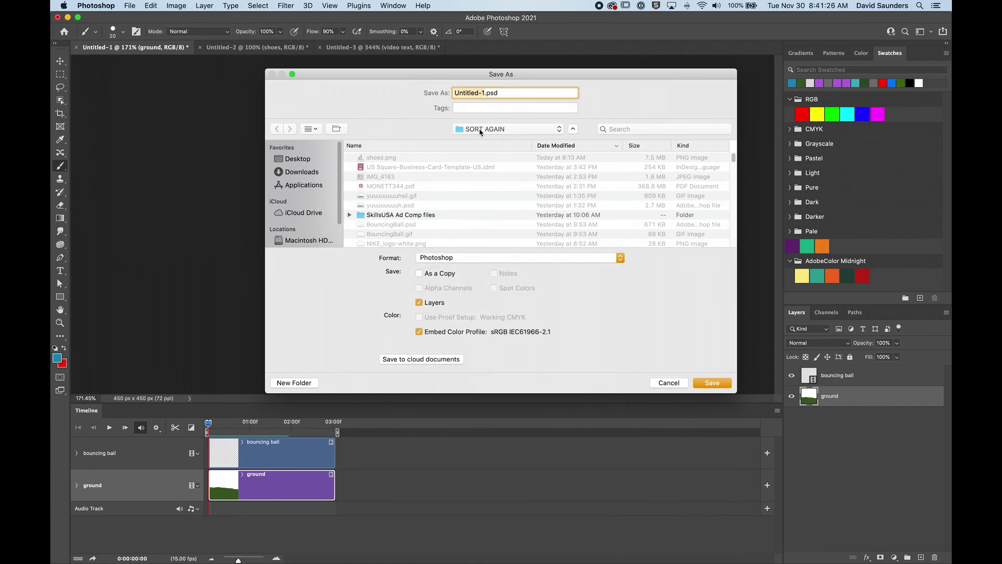
{"action": "left_click", "coordinate": [666, 382]}
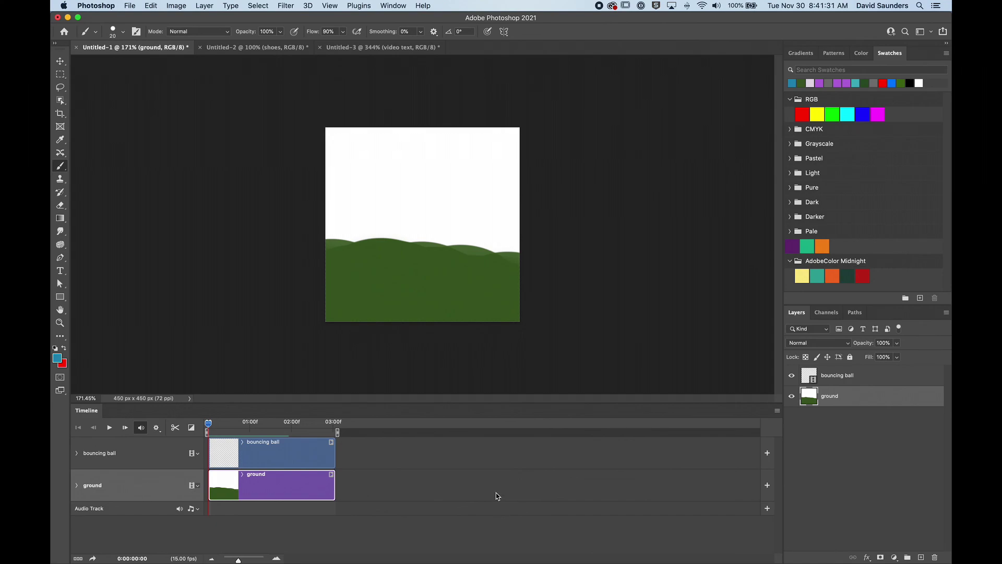
Step: Switch to Finder, go to the Desktop folder and preview the exported bouncing-ball.gif with Quick Look
{"action": "mouse_move", "coordinate": [302, 559]}
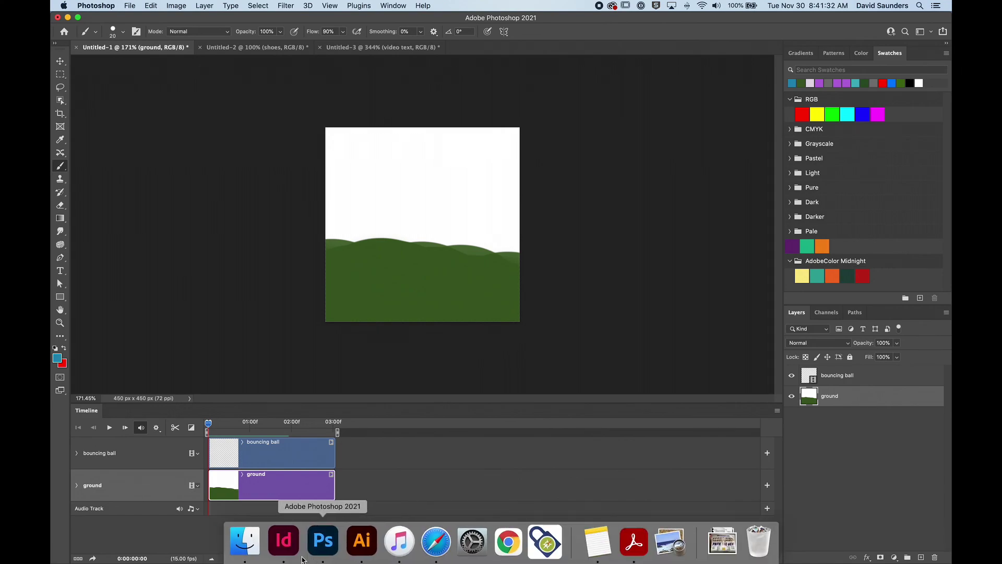
{"action": "left_click", "coordinate": [245, 541]}
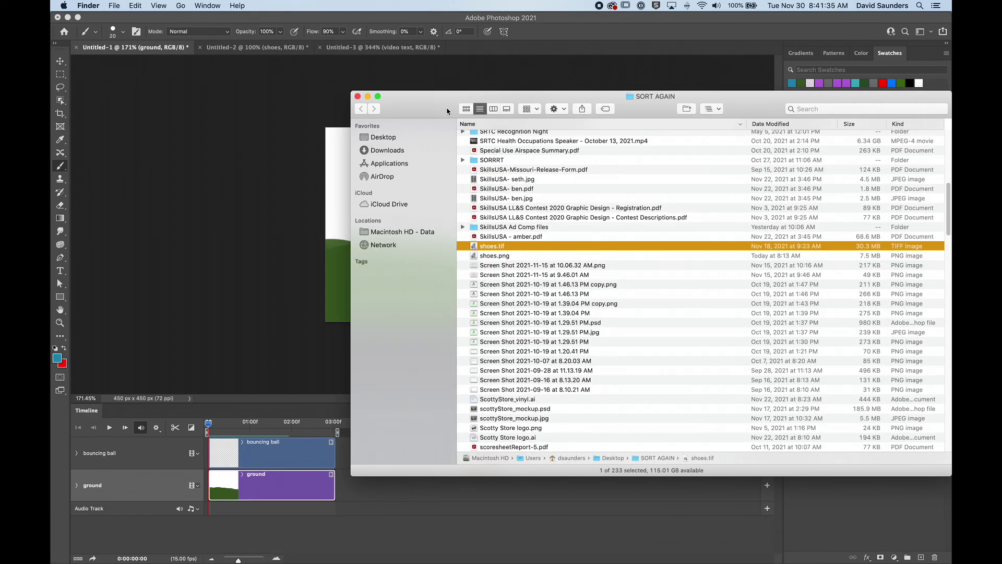
{"action": "left_click_drag", "start_coordinate": [447, 109], "coordinate": [345, 112]}
{"action": "left_click", "coordinate": [346, 149]}
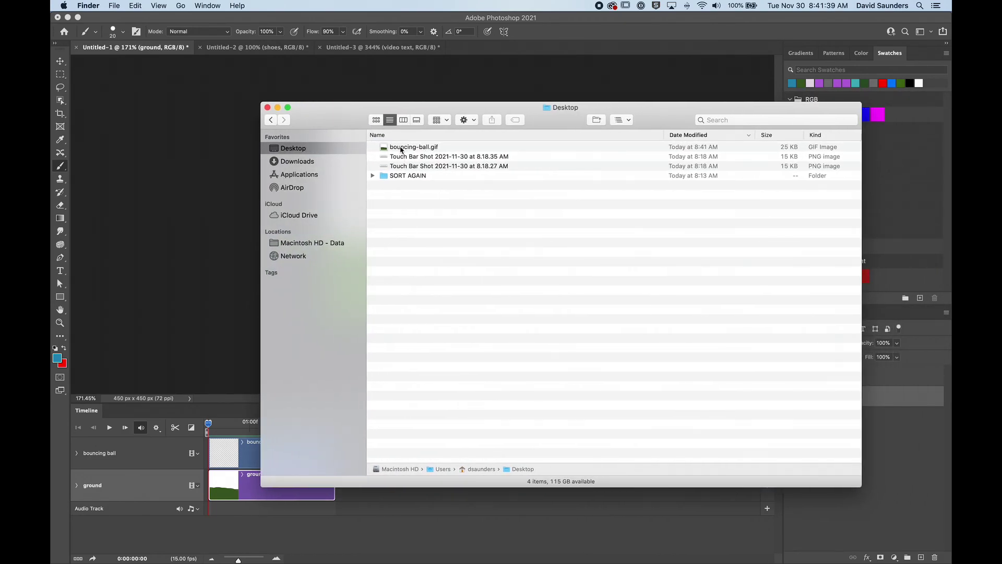
{"action": "left_click", "coordinate": [400, 150]}
{"action": "key", "text": "space"}
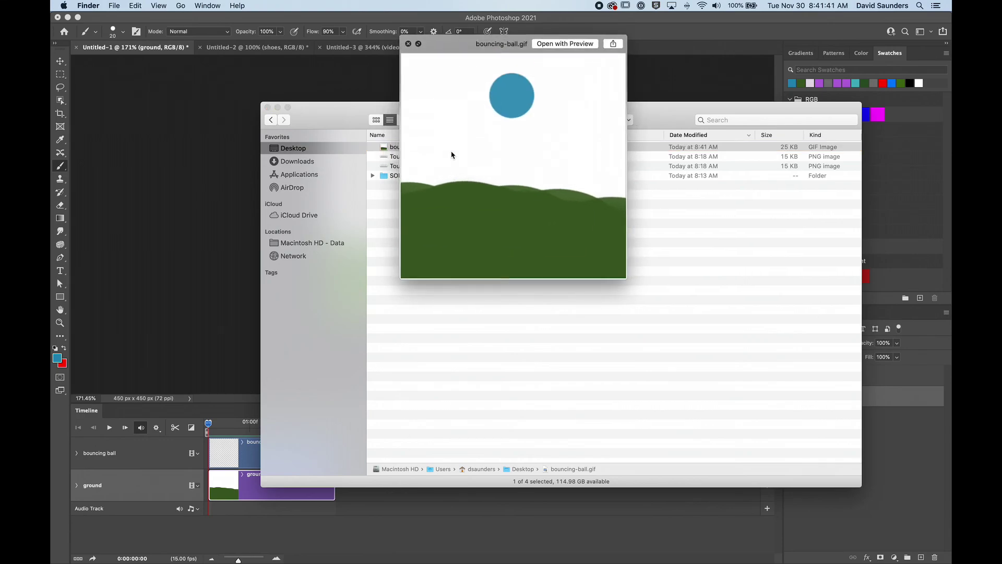